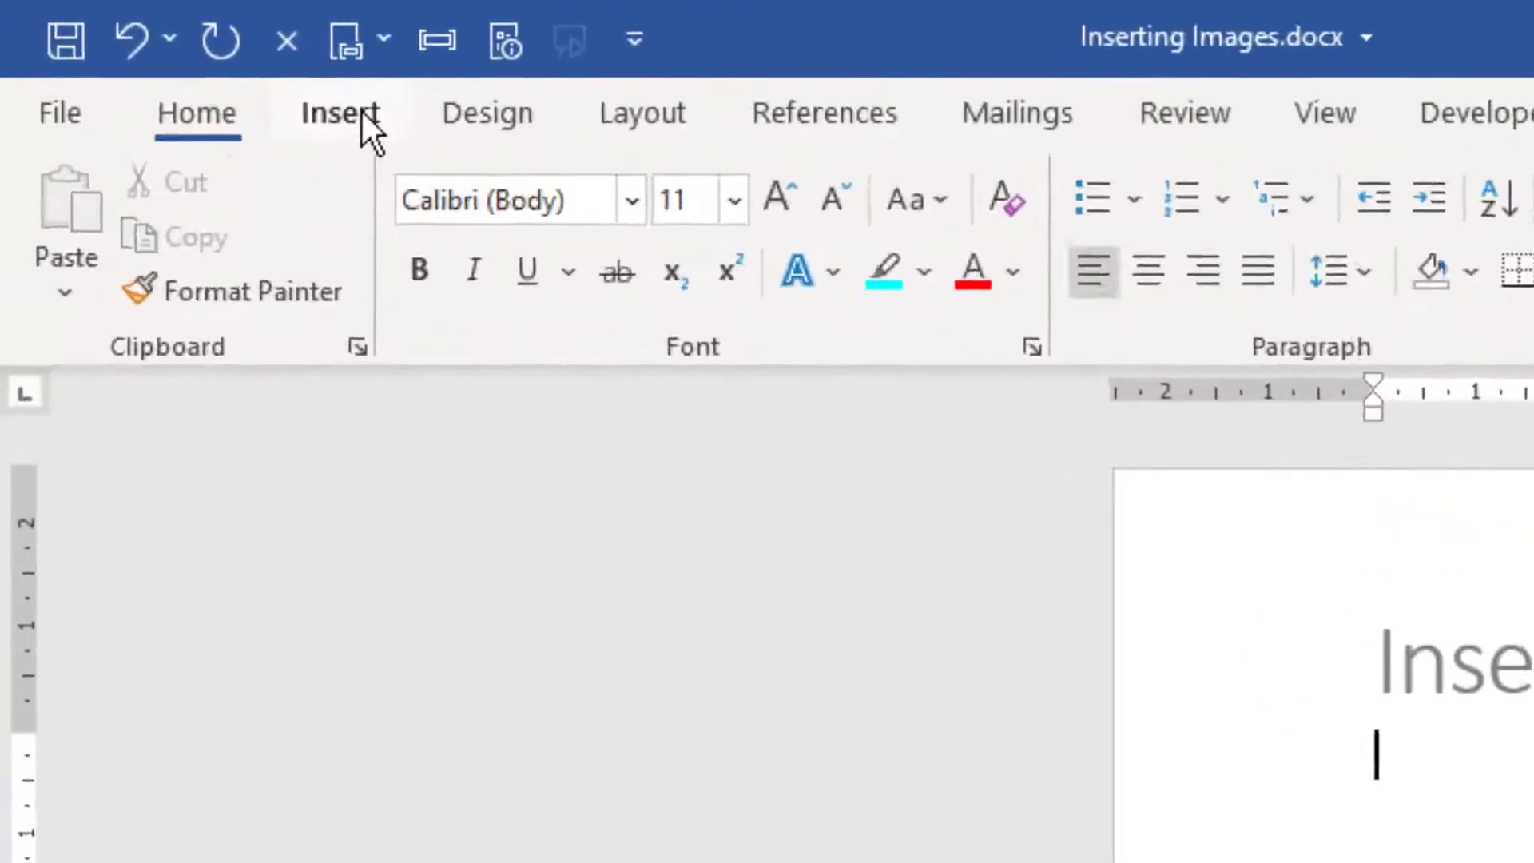
Insert the stock photo of red-and-white beach umbrellas beneath the Inserting Images title.
{"action": "left_click", "coordinate": [364, 113]}
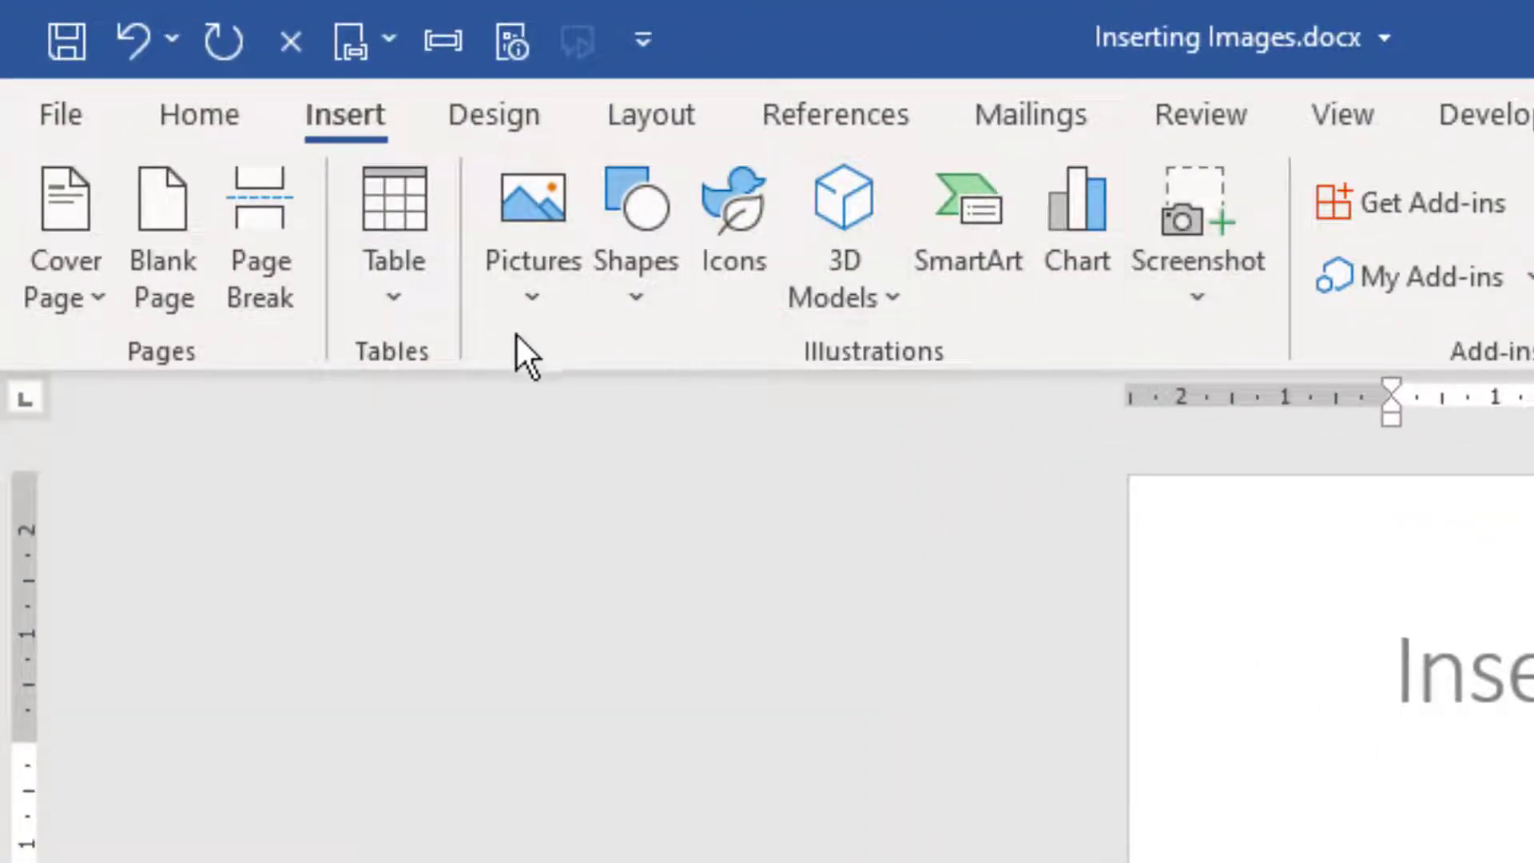
{"action": "left_click", "coordinate": [531, 292]}
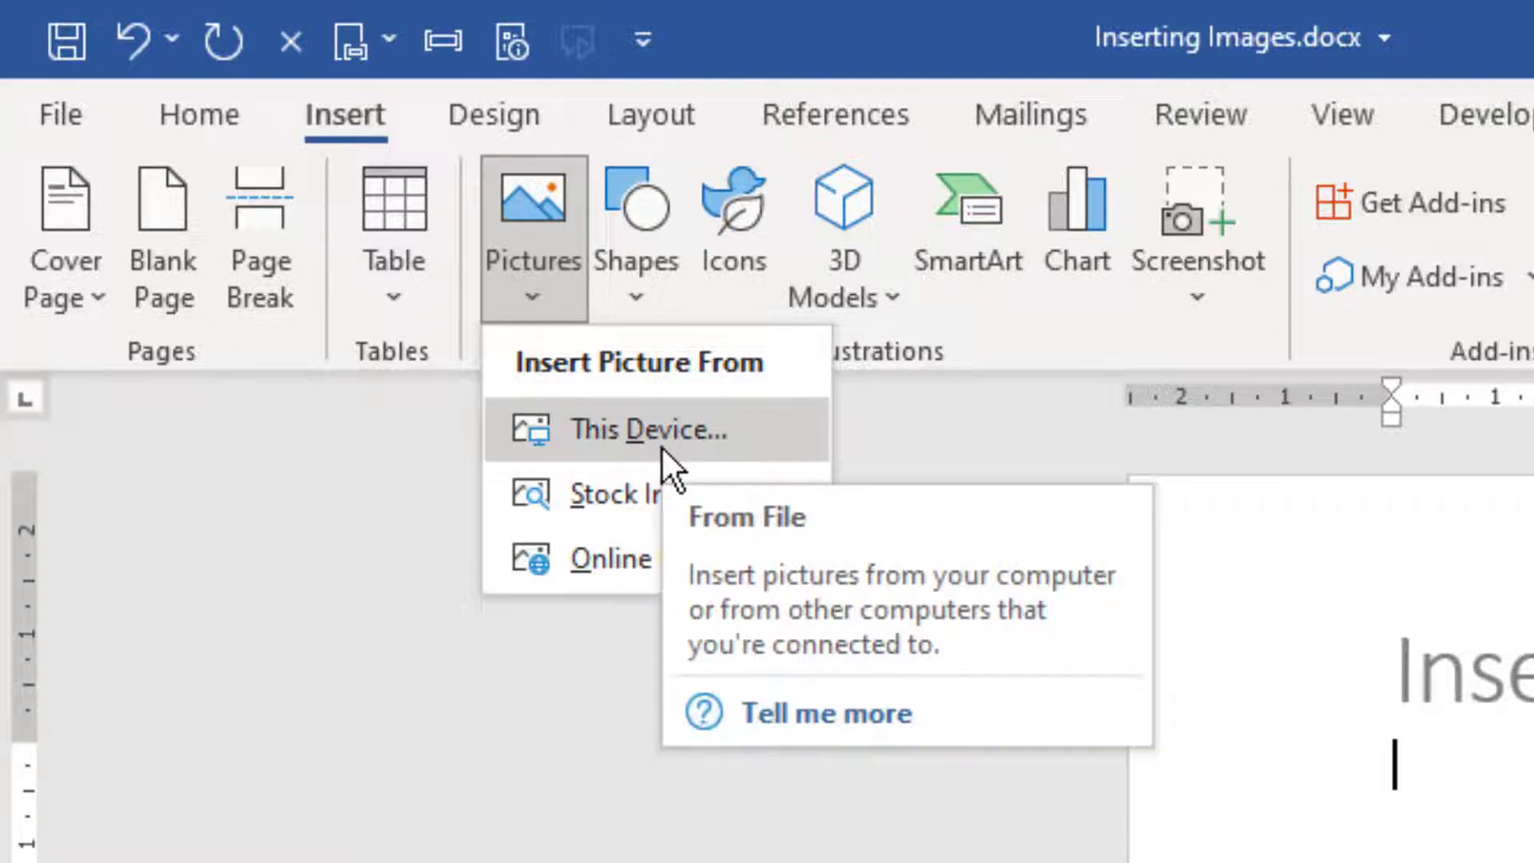
{"action": "left_click", "coordinate": [630, 506]}
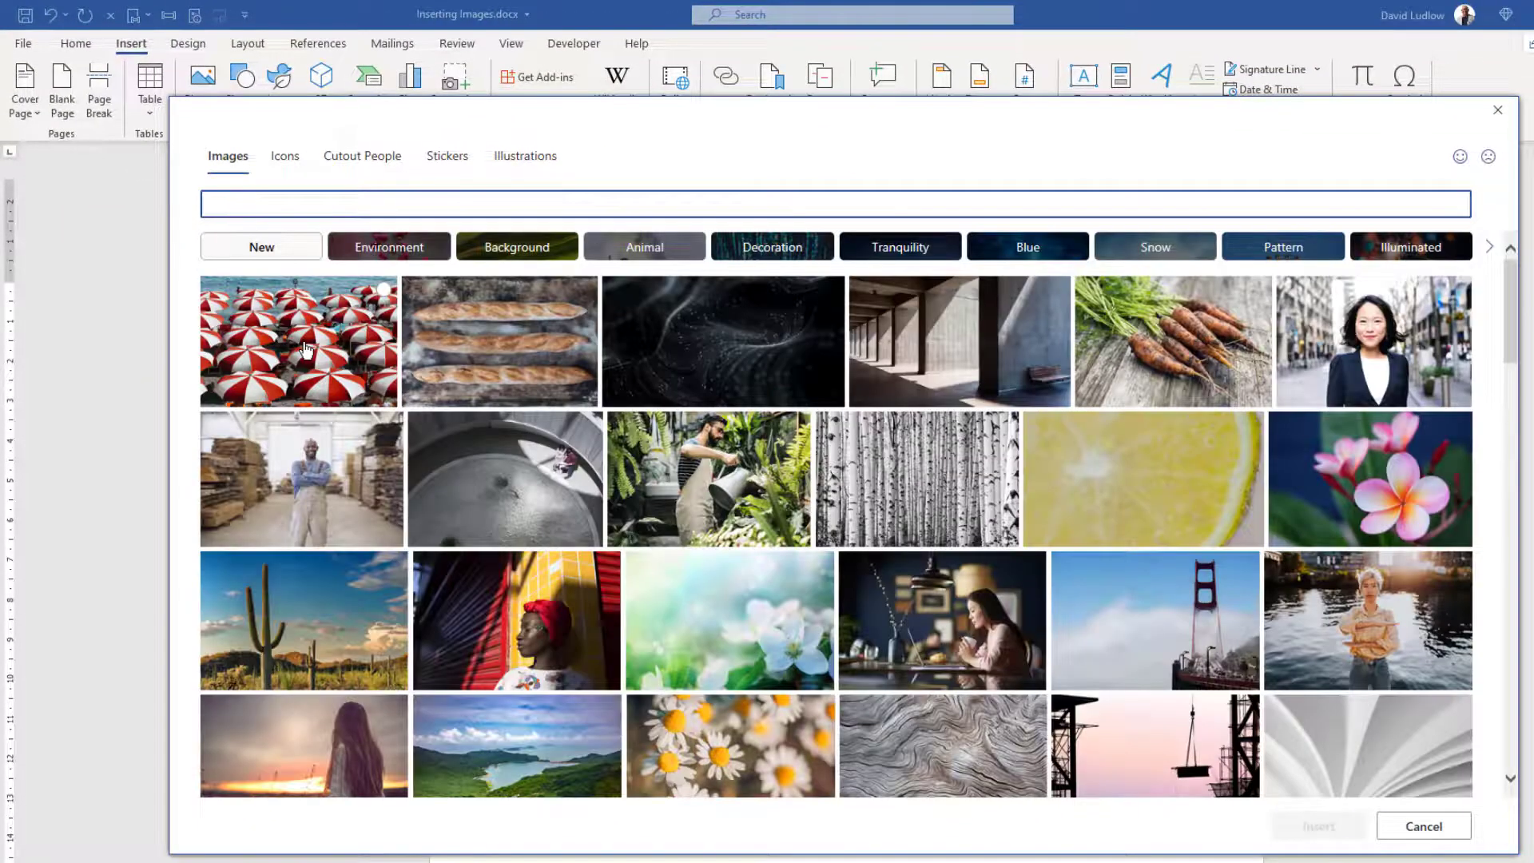
{"action": "left_click", "coordinate": [306, 349]}
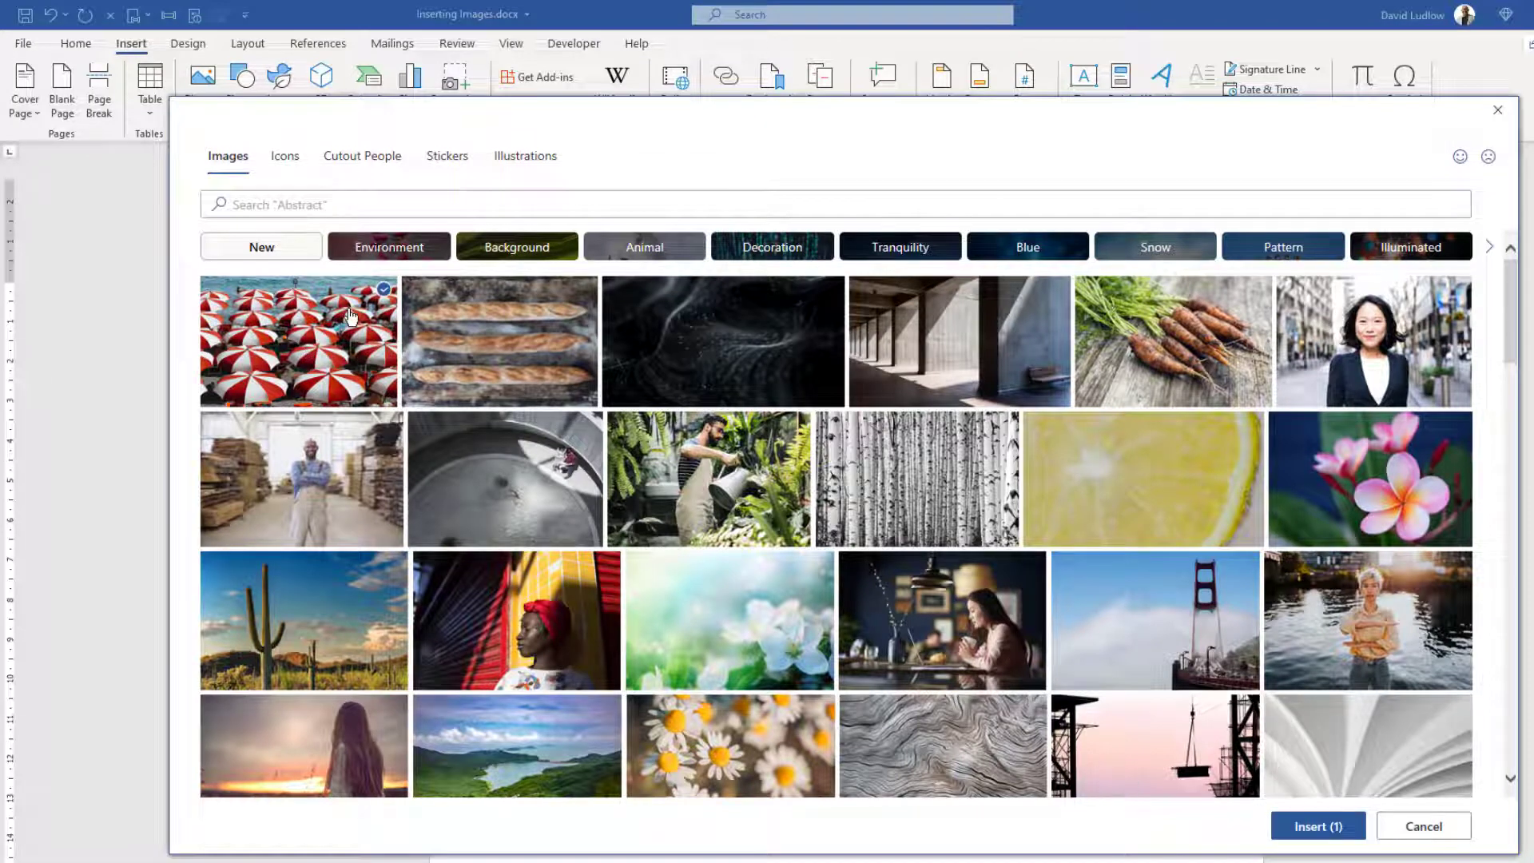
{"action": "left_click", "coordinate": [1331, 832]}
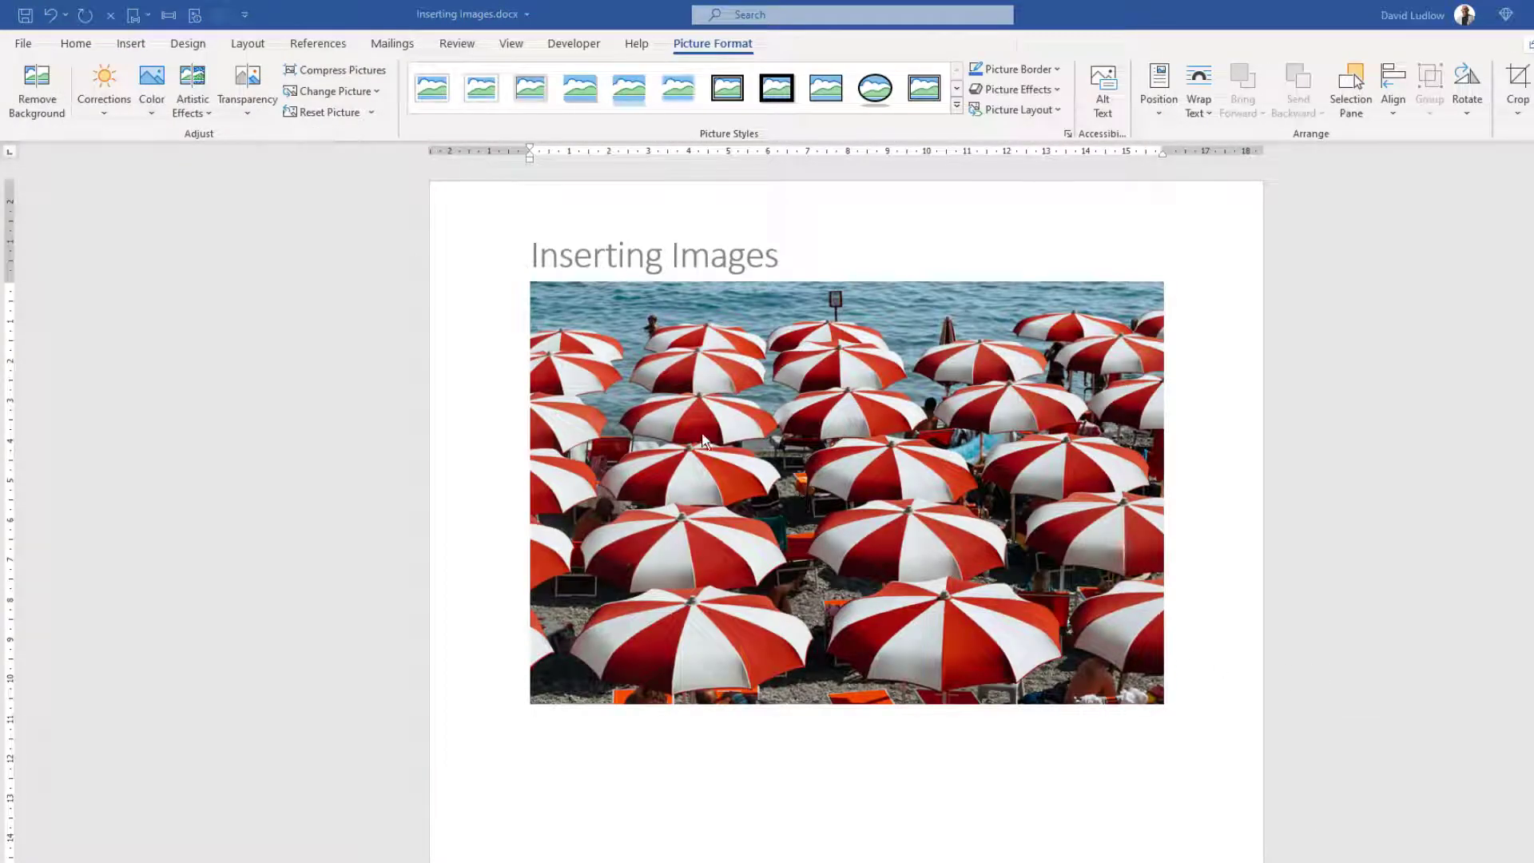
Set the umbrellas photo to Square text wrapping and nudge it slightly lower.
{"action": "left_click", "coordinate": [794, 471]}
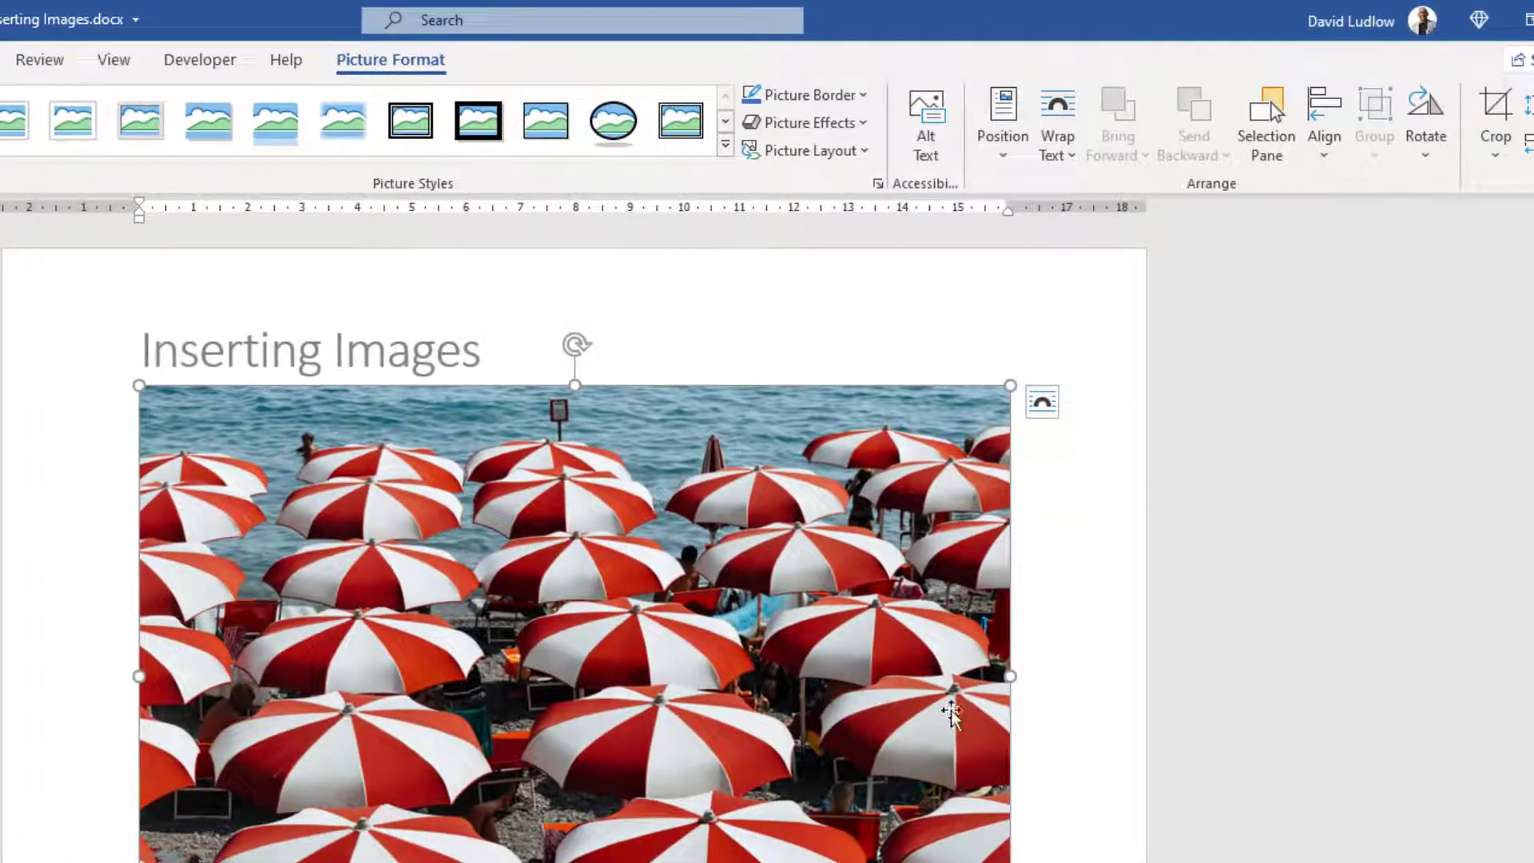
{"action": "left_click", "coordinate": [1063, 154]}
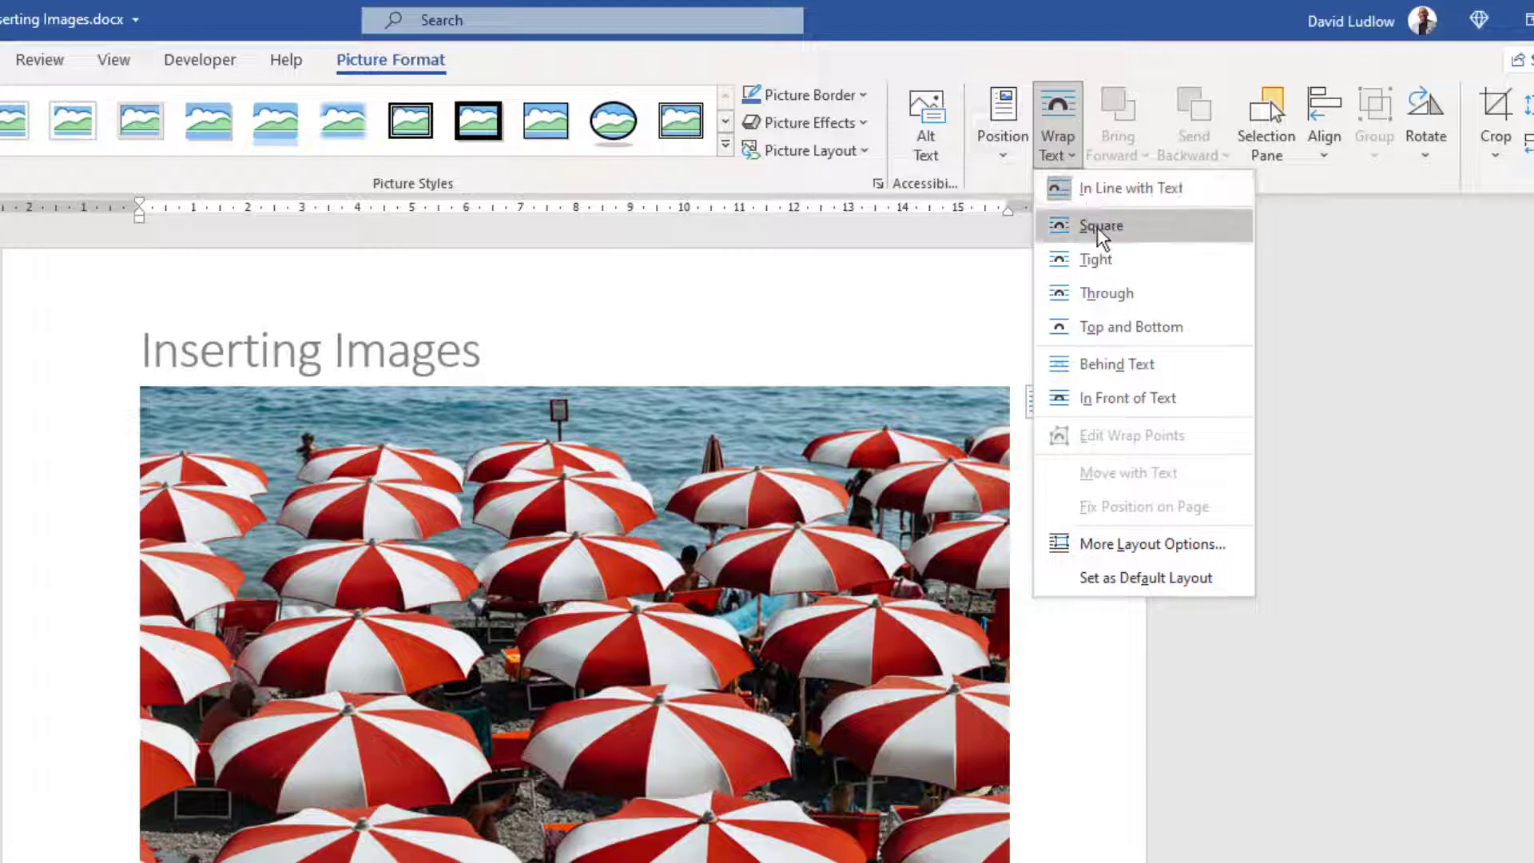
{"action": "left_click", "coordinate": [1100, 230]}
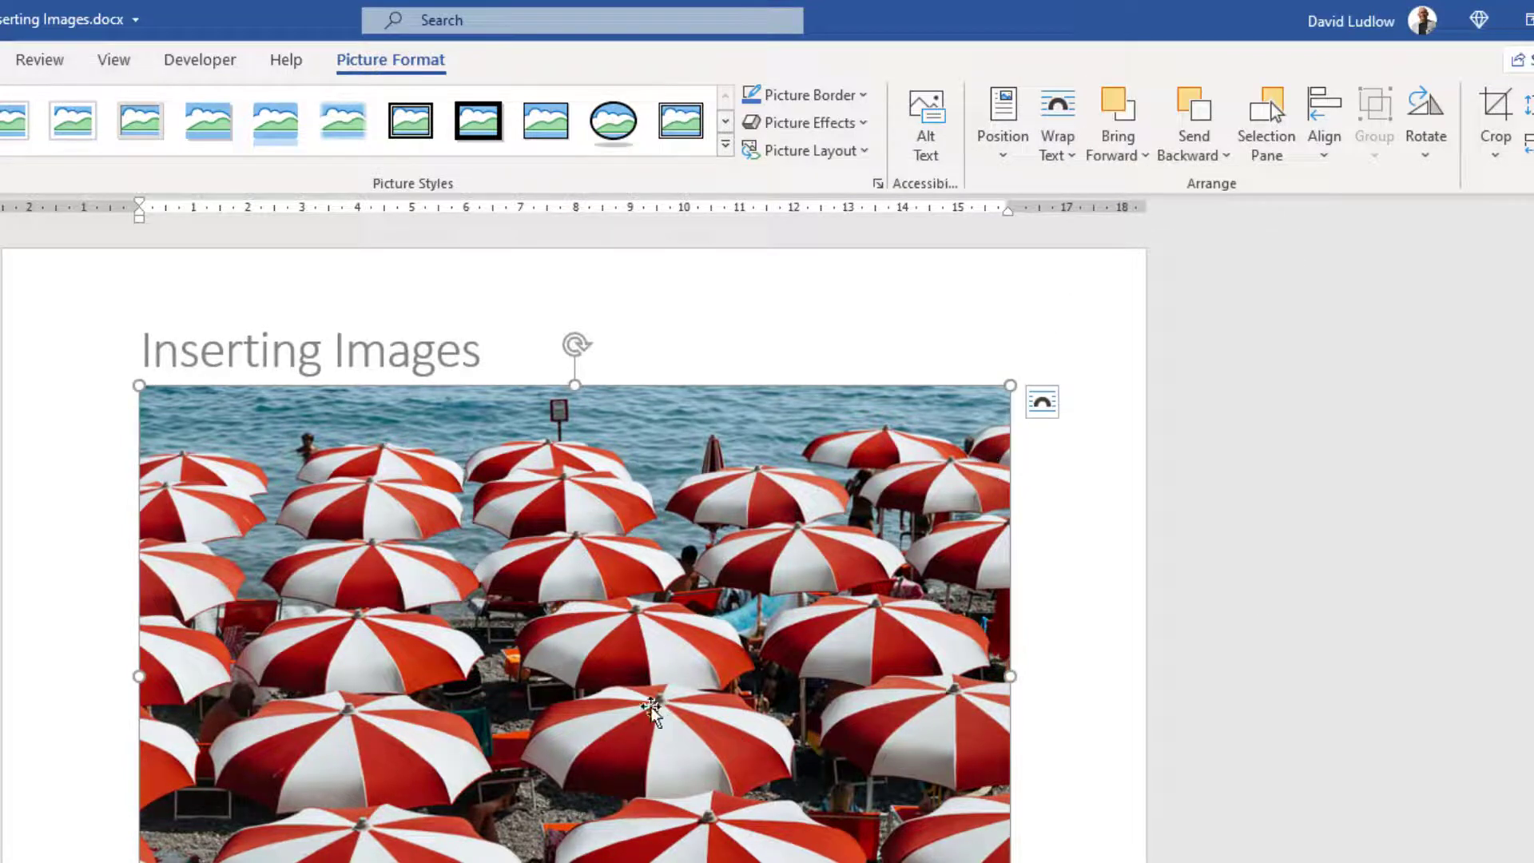
{"action": "mouse_move", "coordinate": [619, 687]}
{"action": "left_mouse_down"}
{"action": "mouse_move", "coordinate": [631, 726]}
{"action": "mouse_move", "coordinate": [591, 862]}
{"action": "mouse_move", "coordinate": [601, 728]}
{"action": "mouse_move", "coordinate": [617, 786]}
{"action": "mouse_move", "coordinate": [617, 684]}
{"action": "left_mouse_up"}
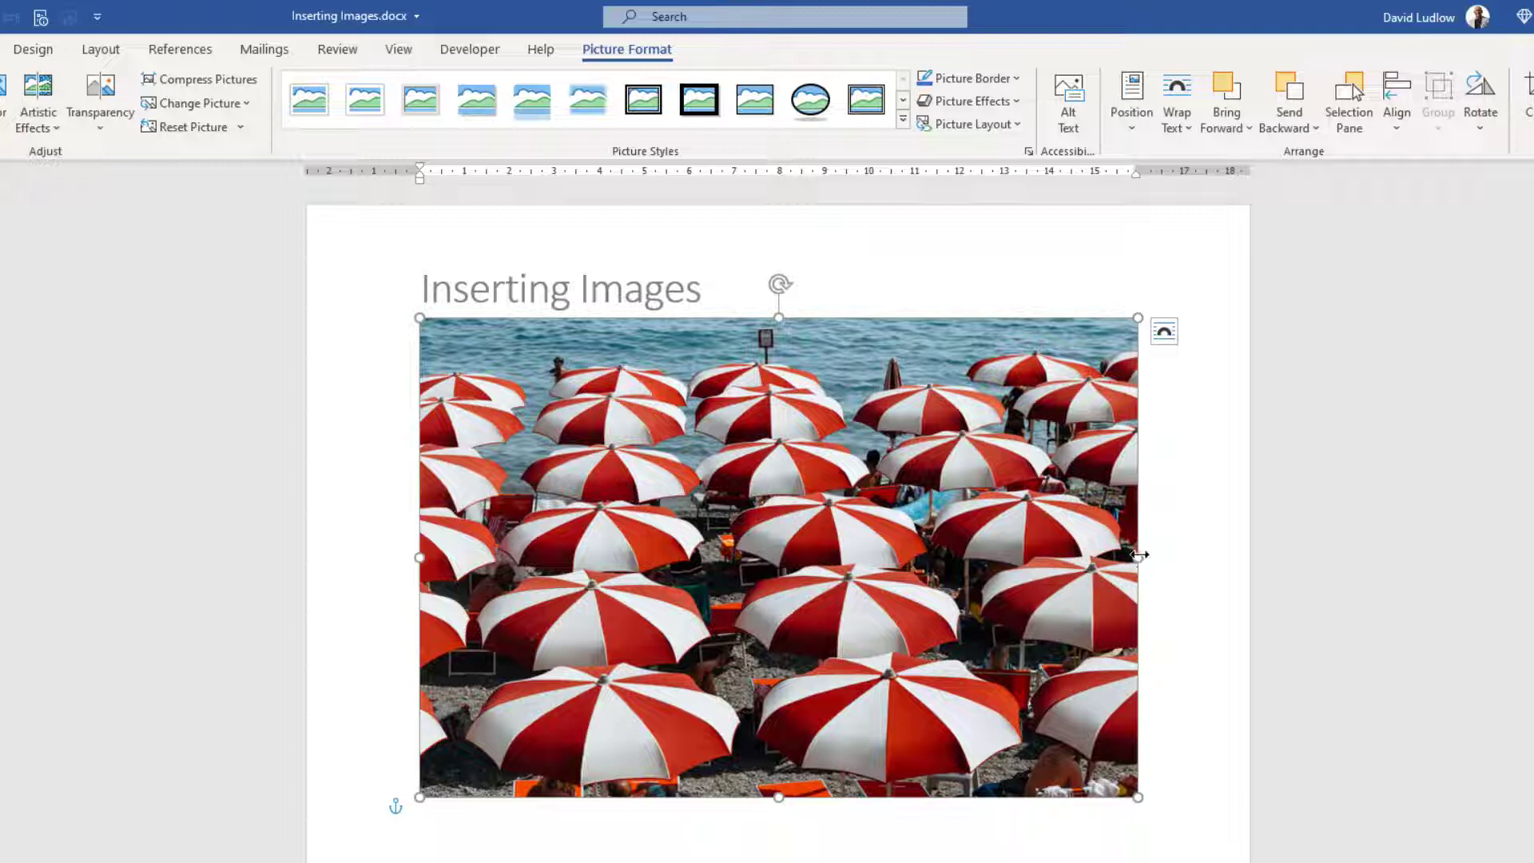
Shrink the umbrellas photo proportionally to about half width and place it under the title.
{"action": "left_click_drag", "start_coordinate": [1139, 557], "coordinate": [1081, 573]}
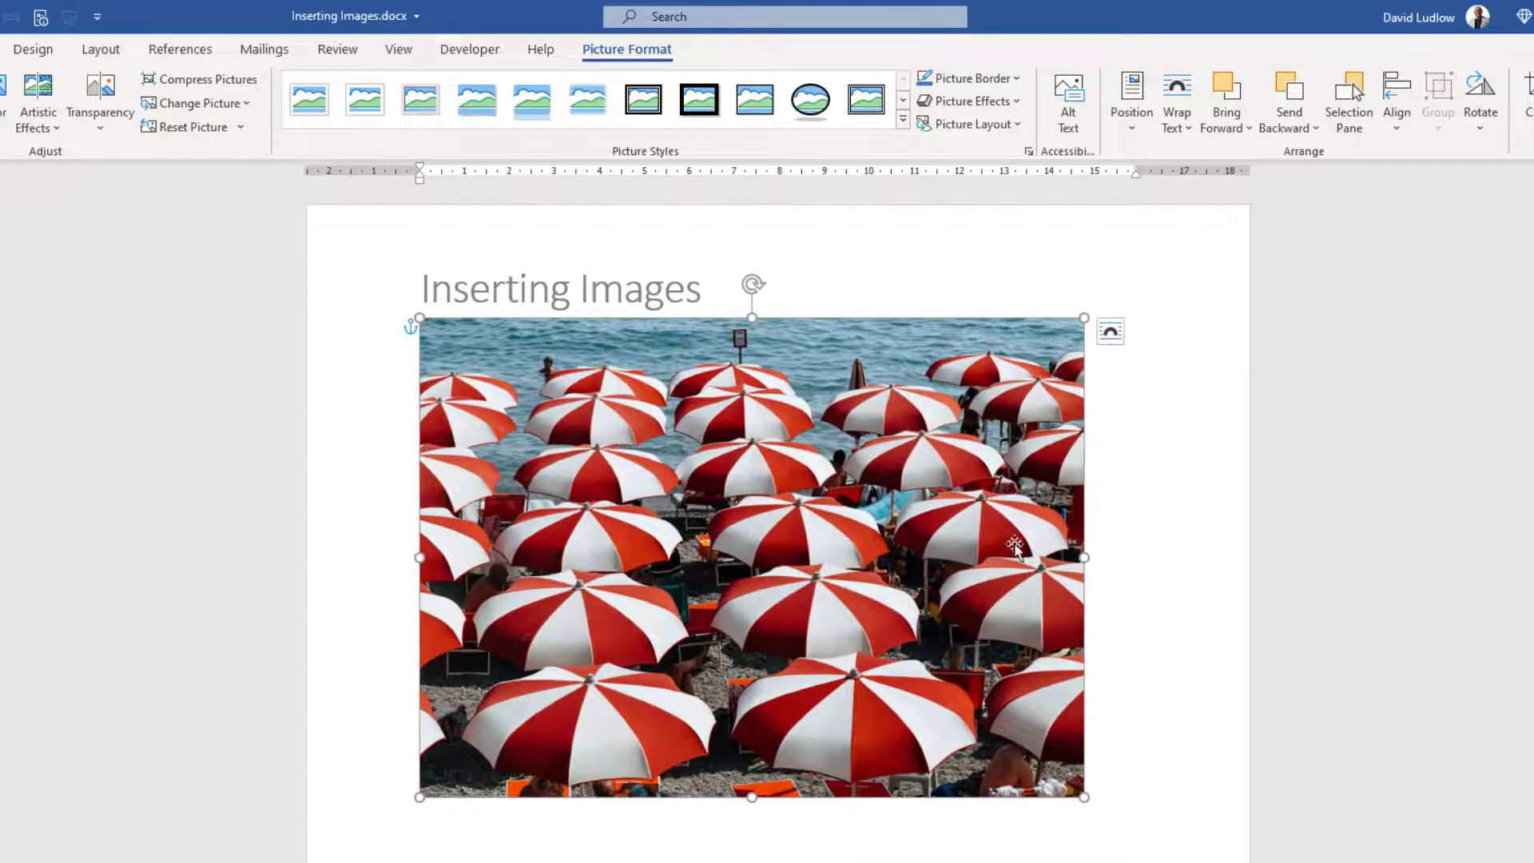
{"action": "key", "text": "ctrl+z"}
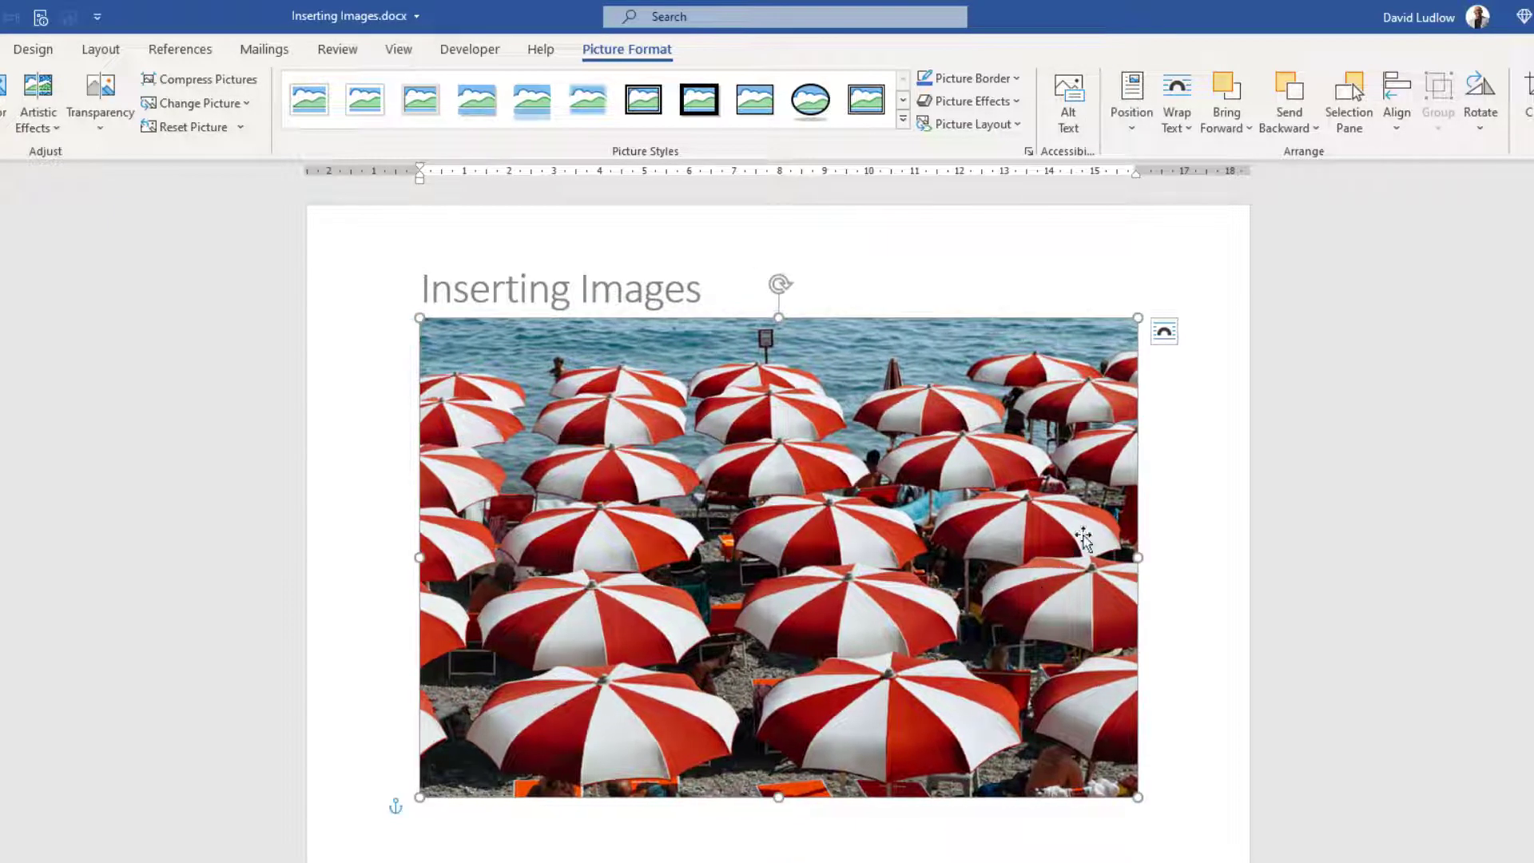
{"action": "left_click_drag", "start_coordinate": [1136, 315], "coordinate": [755, 534]}
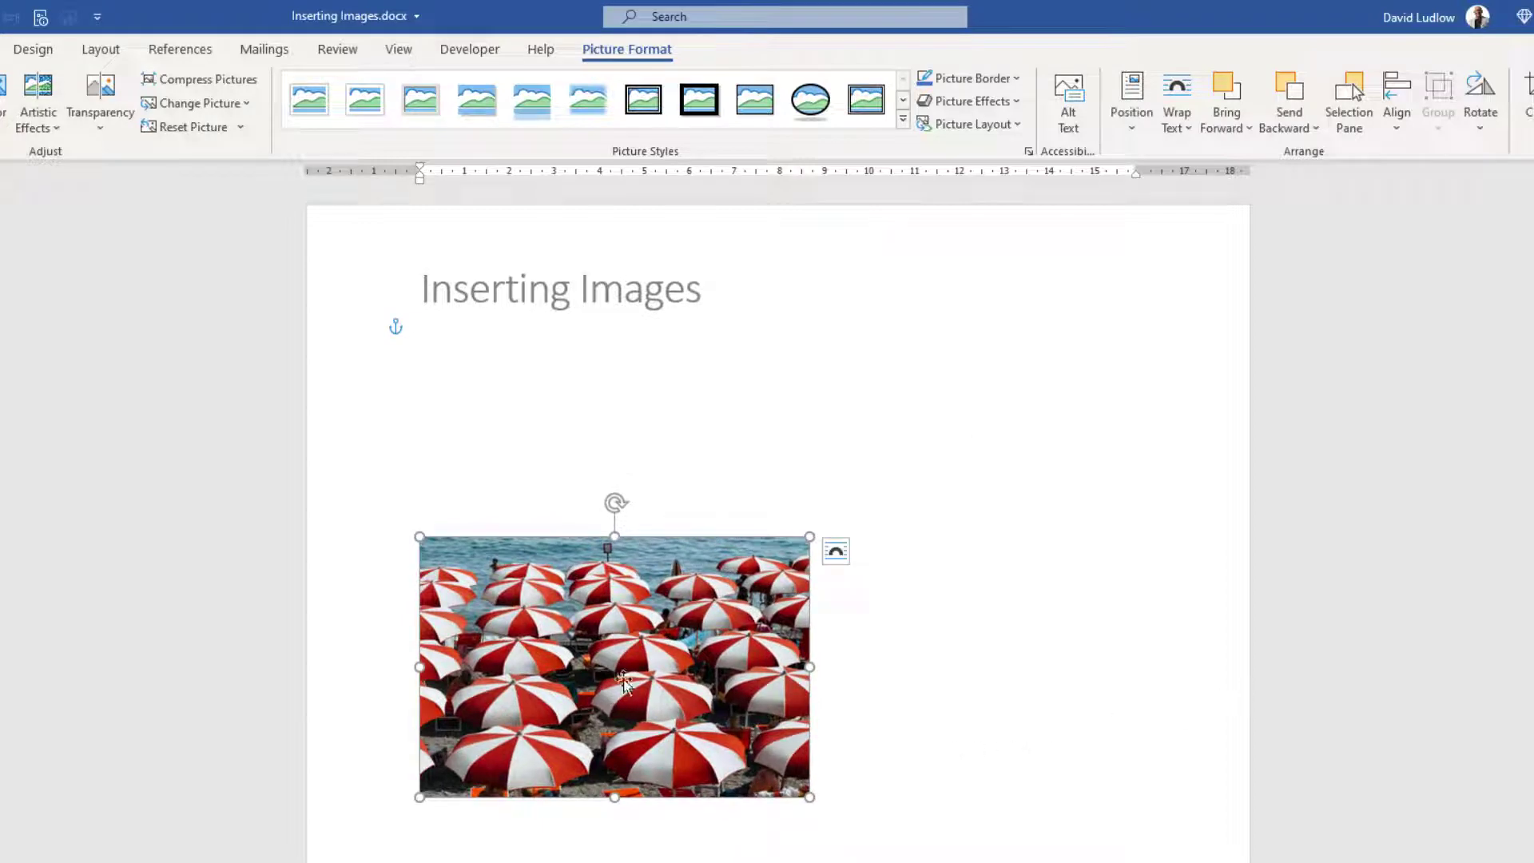
{"action": "left_click_drag", "start_coordinate": [626, 679], "coordinate": [623, 486]}
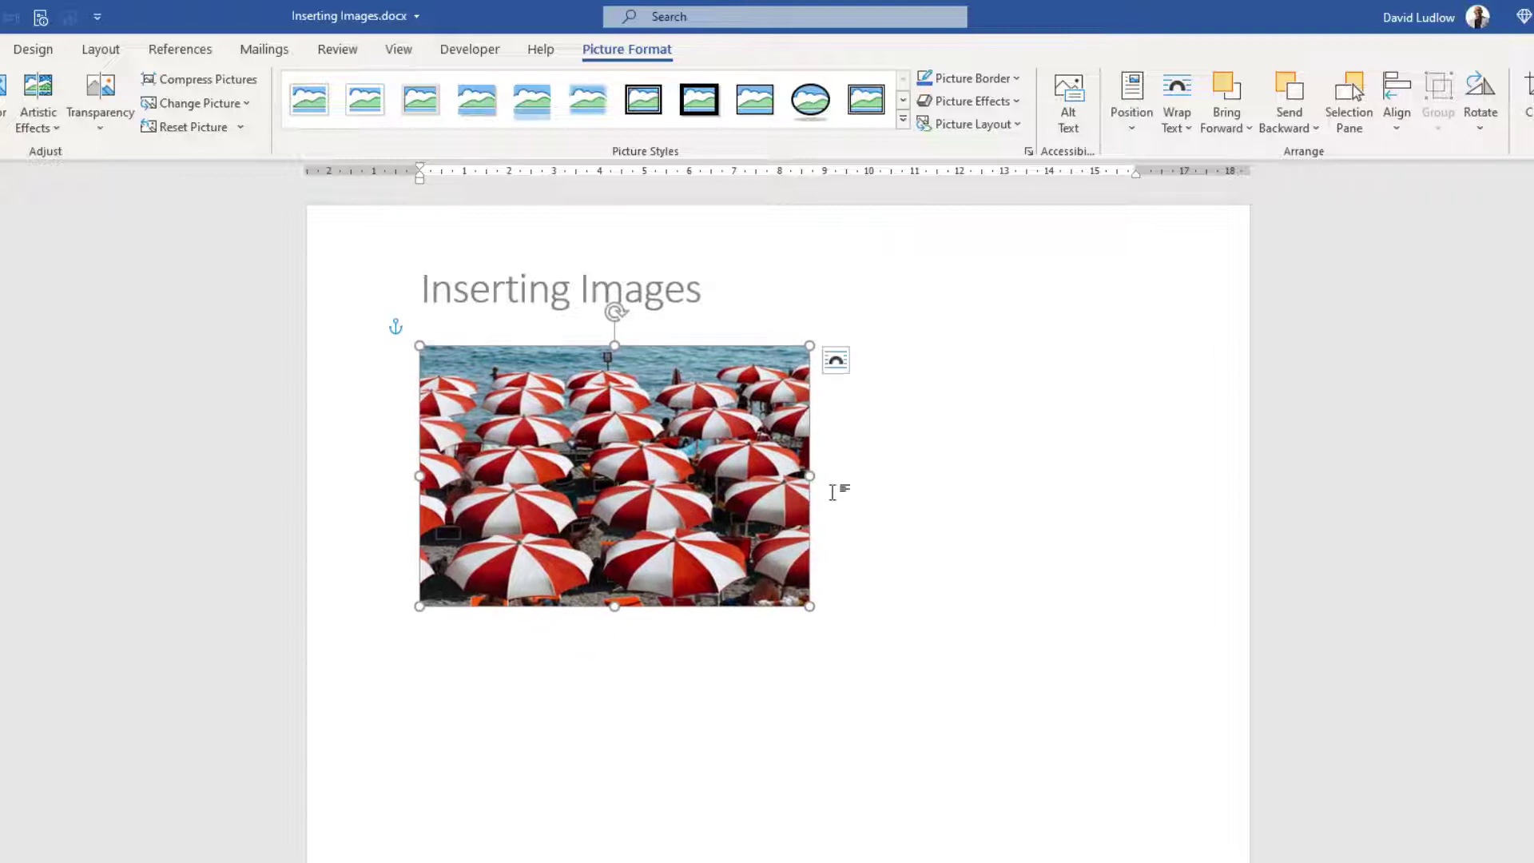
{"action": "left_click", "coordinate": [864, 358]}
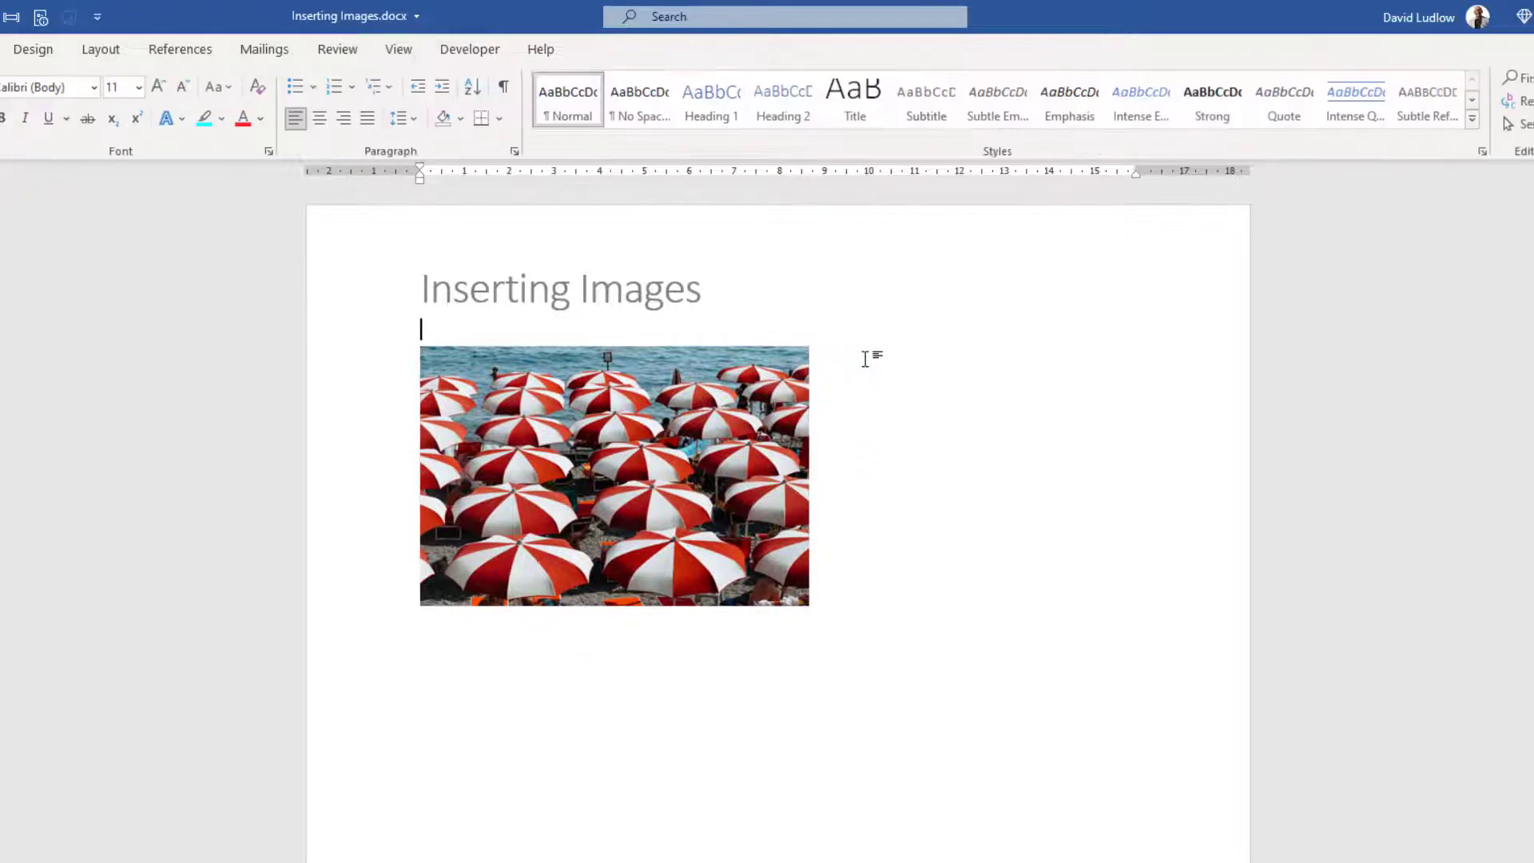
{"action": "left_click", "coordinate": [824, 373]}
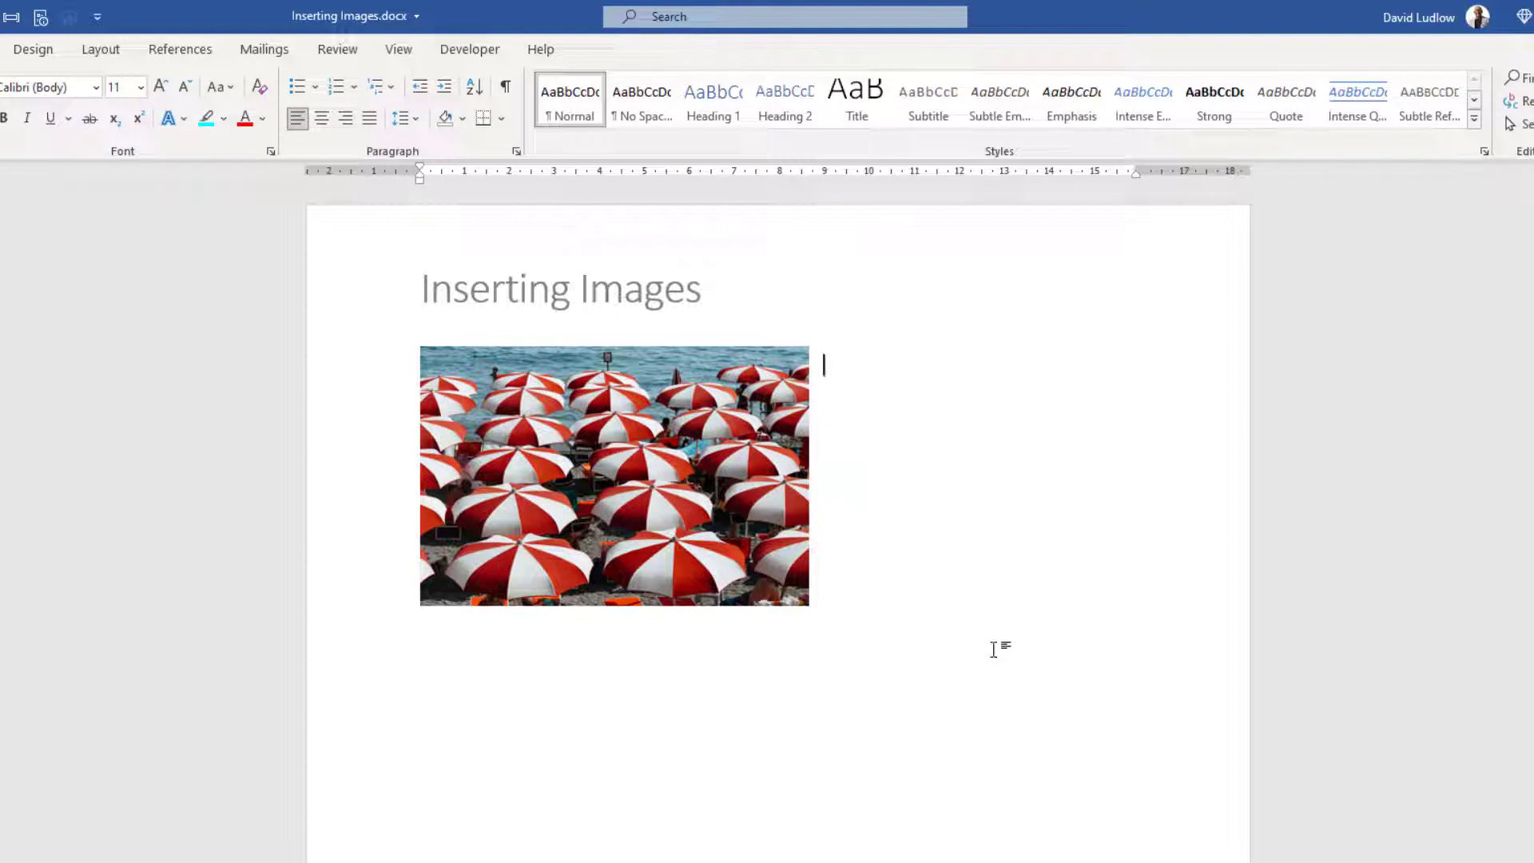
{"action": "type", "text": "Asd kj a sdjkhaks kja"}
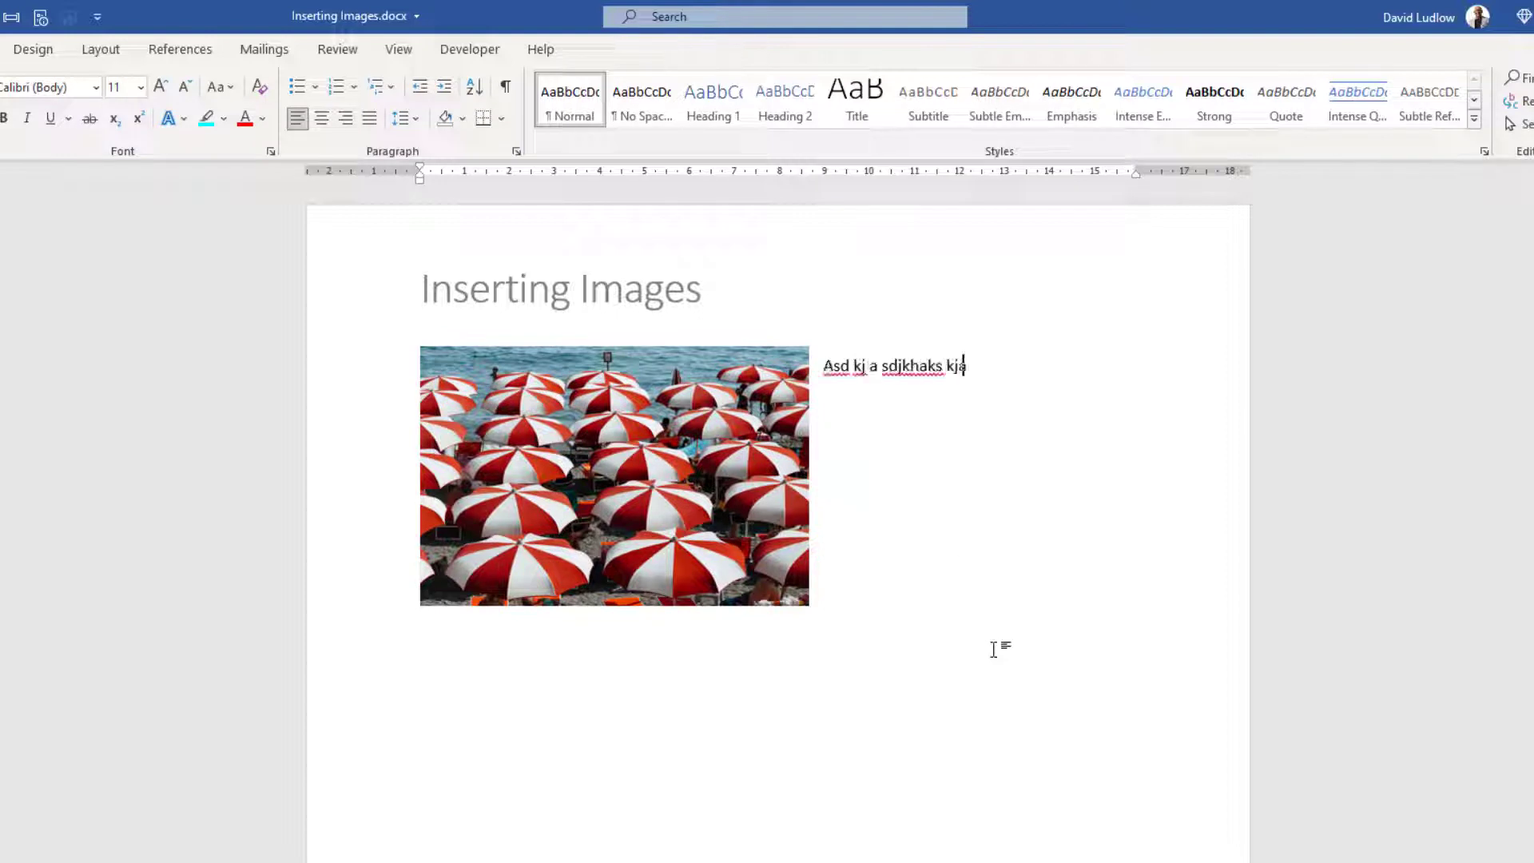
{"action": "type", "text": "sd kj dkjas dk sdkjasd kasdhkas dkasdkashd"}
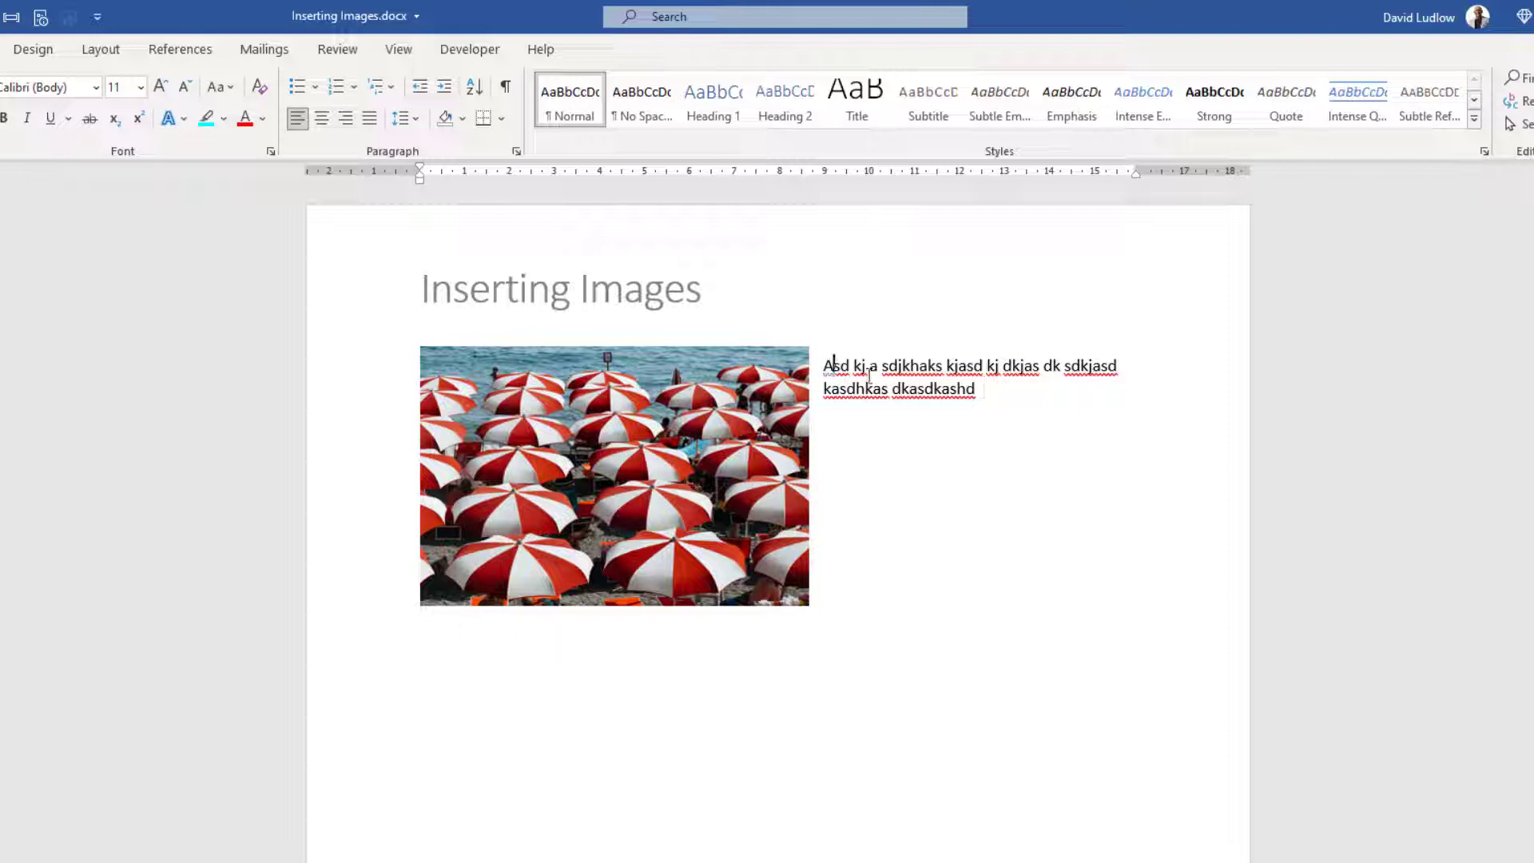
{"action": "left_click_drag", "start_coordinate": [828, 366], "coordinate": [983, 391]}
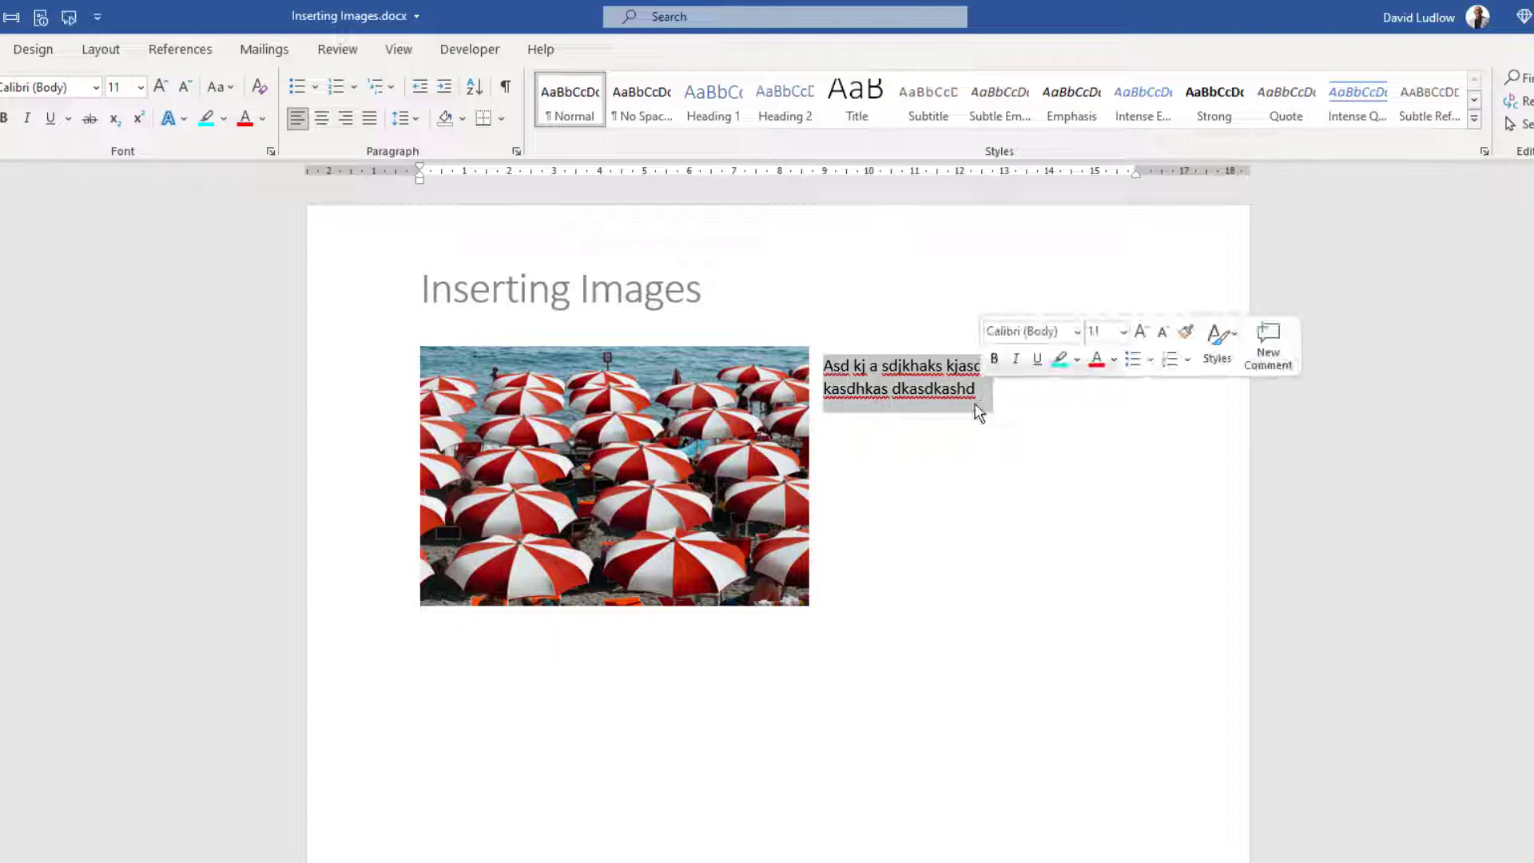
{"action": "key", "text": "BackSpace"}
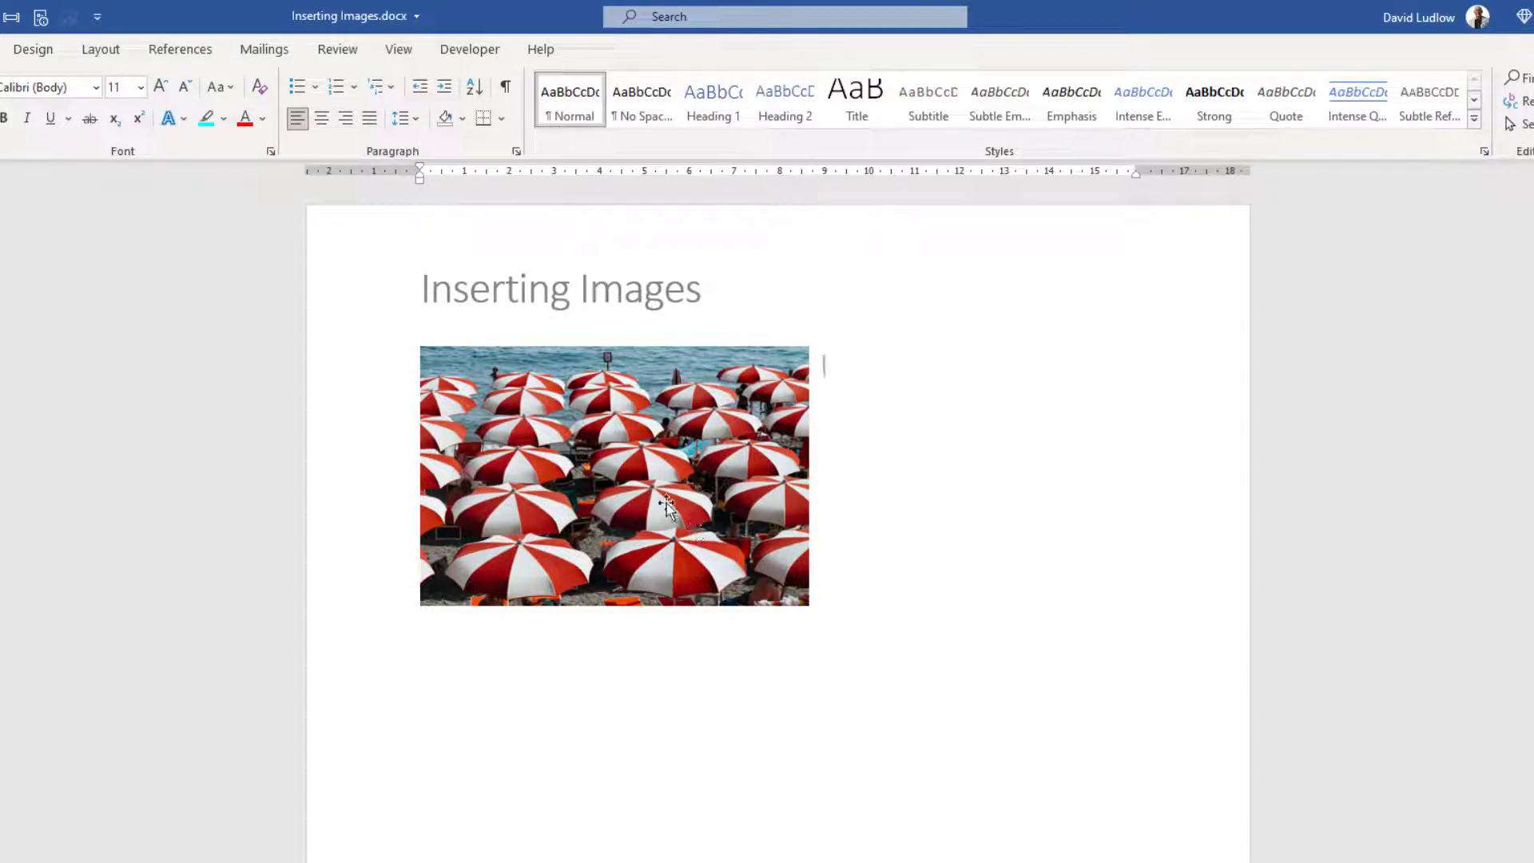
Apply the Beveled Oval, Black picture style to the umbrellas photo.
{"action": "left_click", "coordinate": [636, 483]}
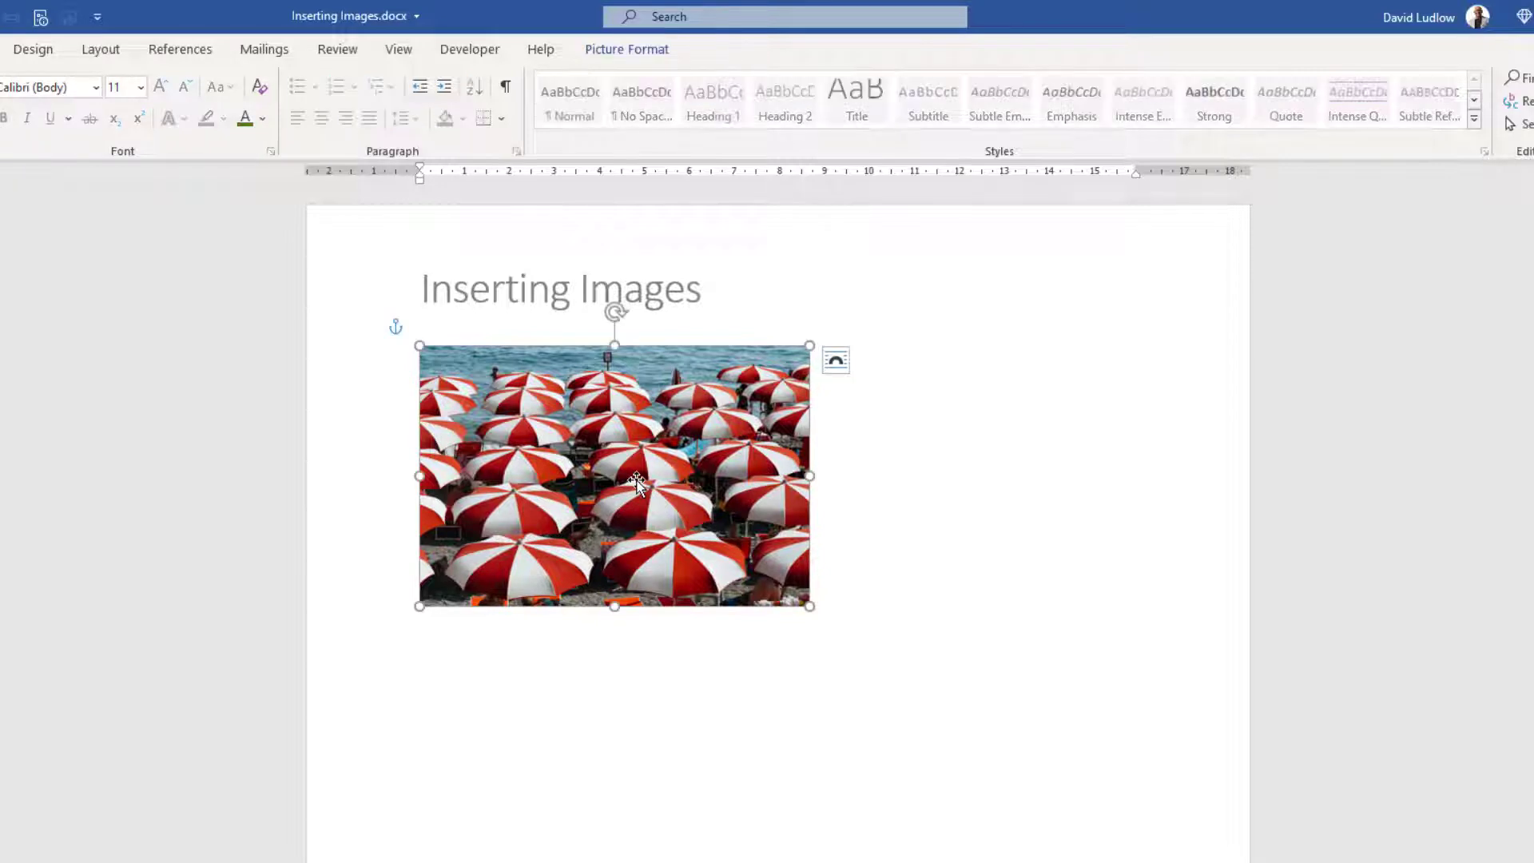
{"action": "left_click", "coordinate": [623, 51]}
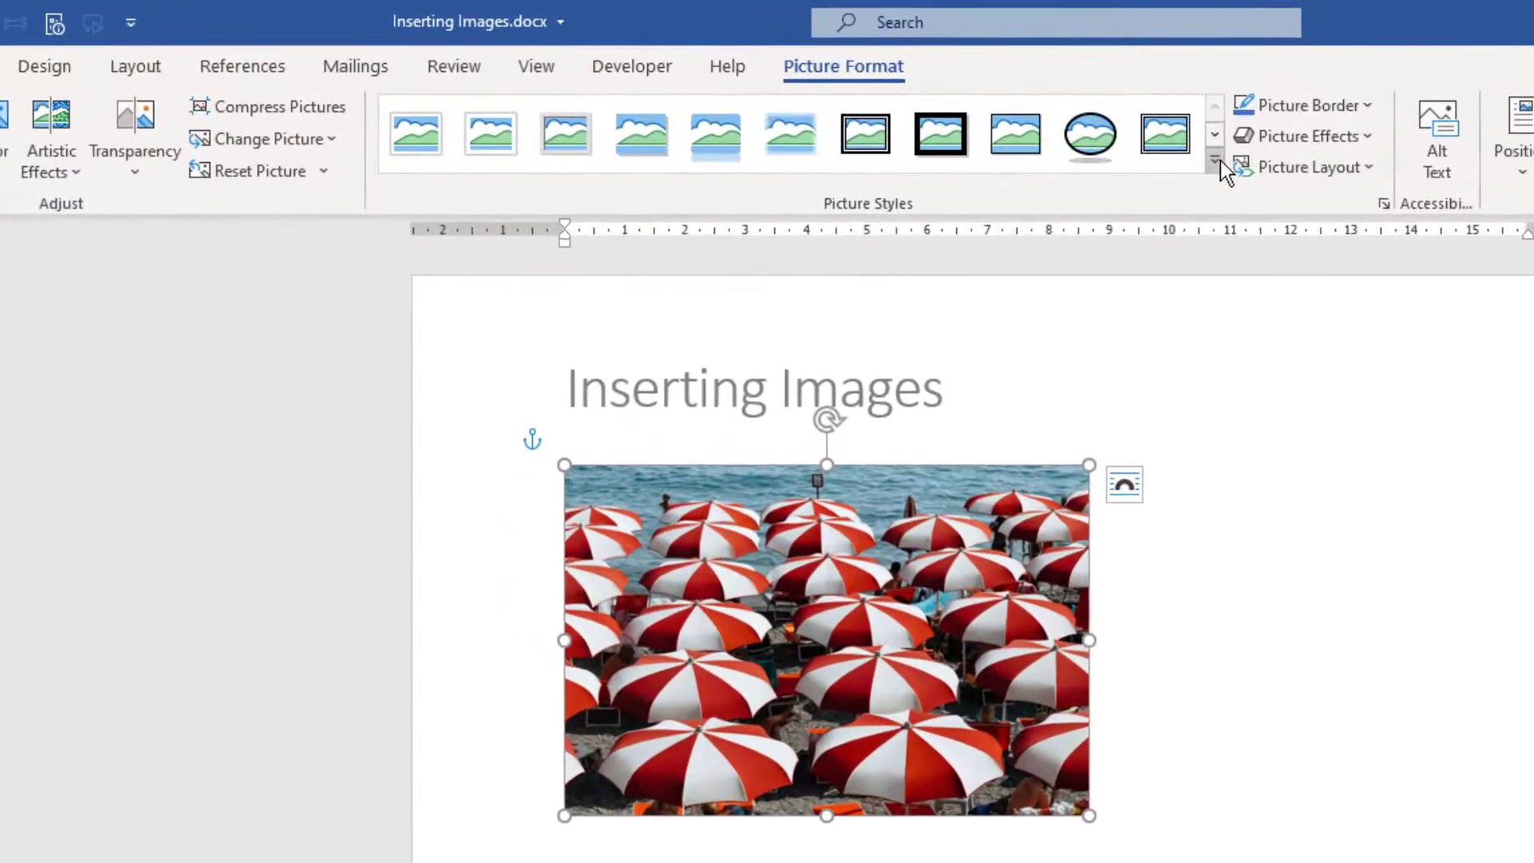
{"action": "left_click", "coordinate": [904, 120]}
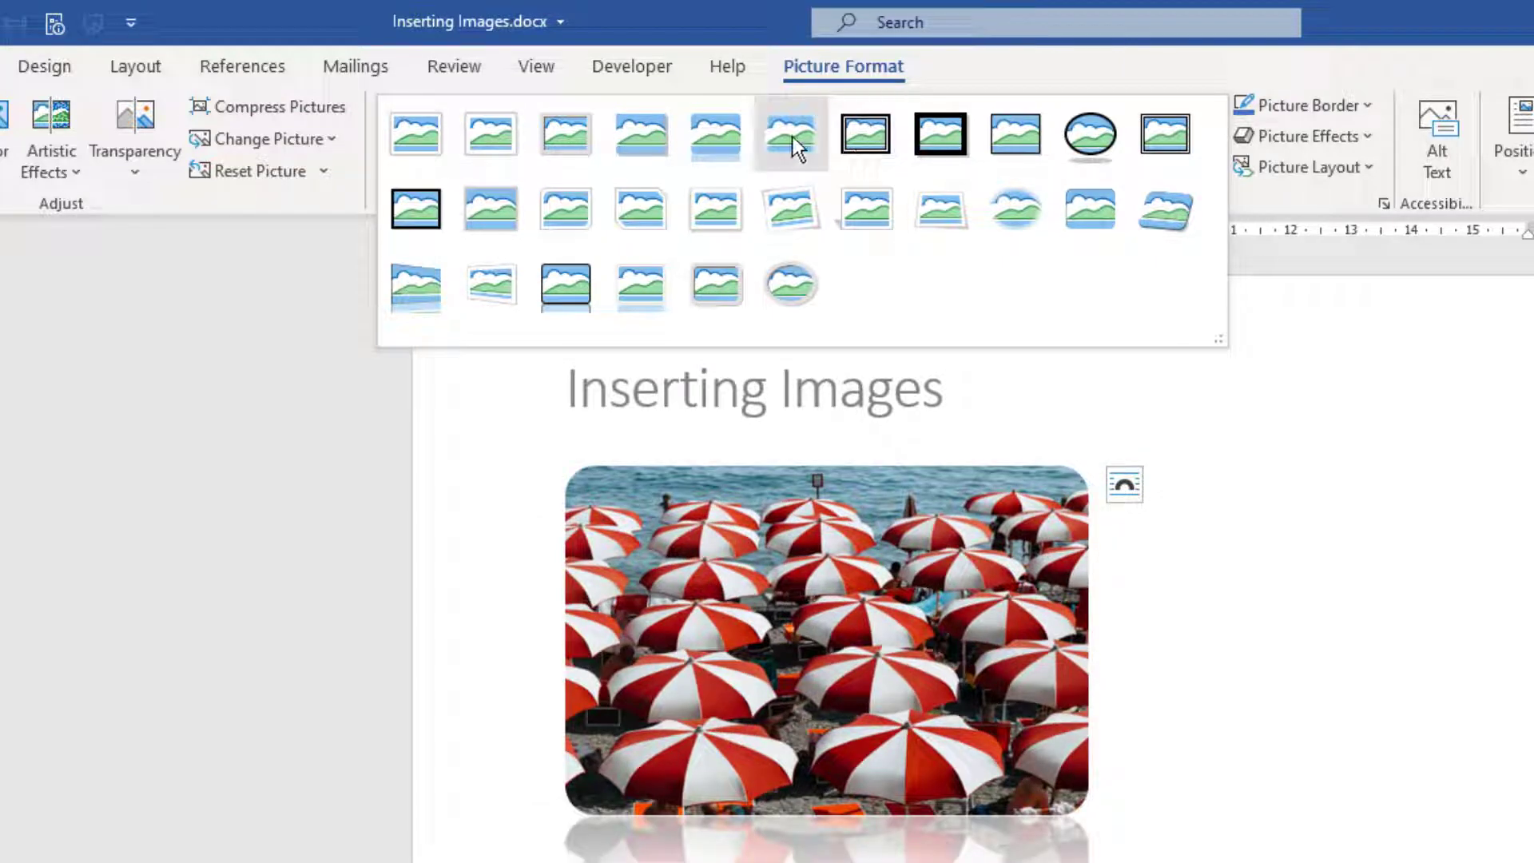
{"action": "left_click", "coordinate": [1081, 136]}
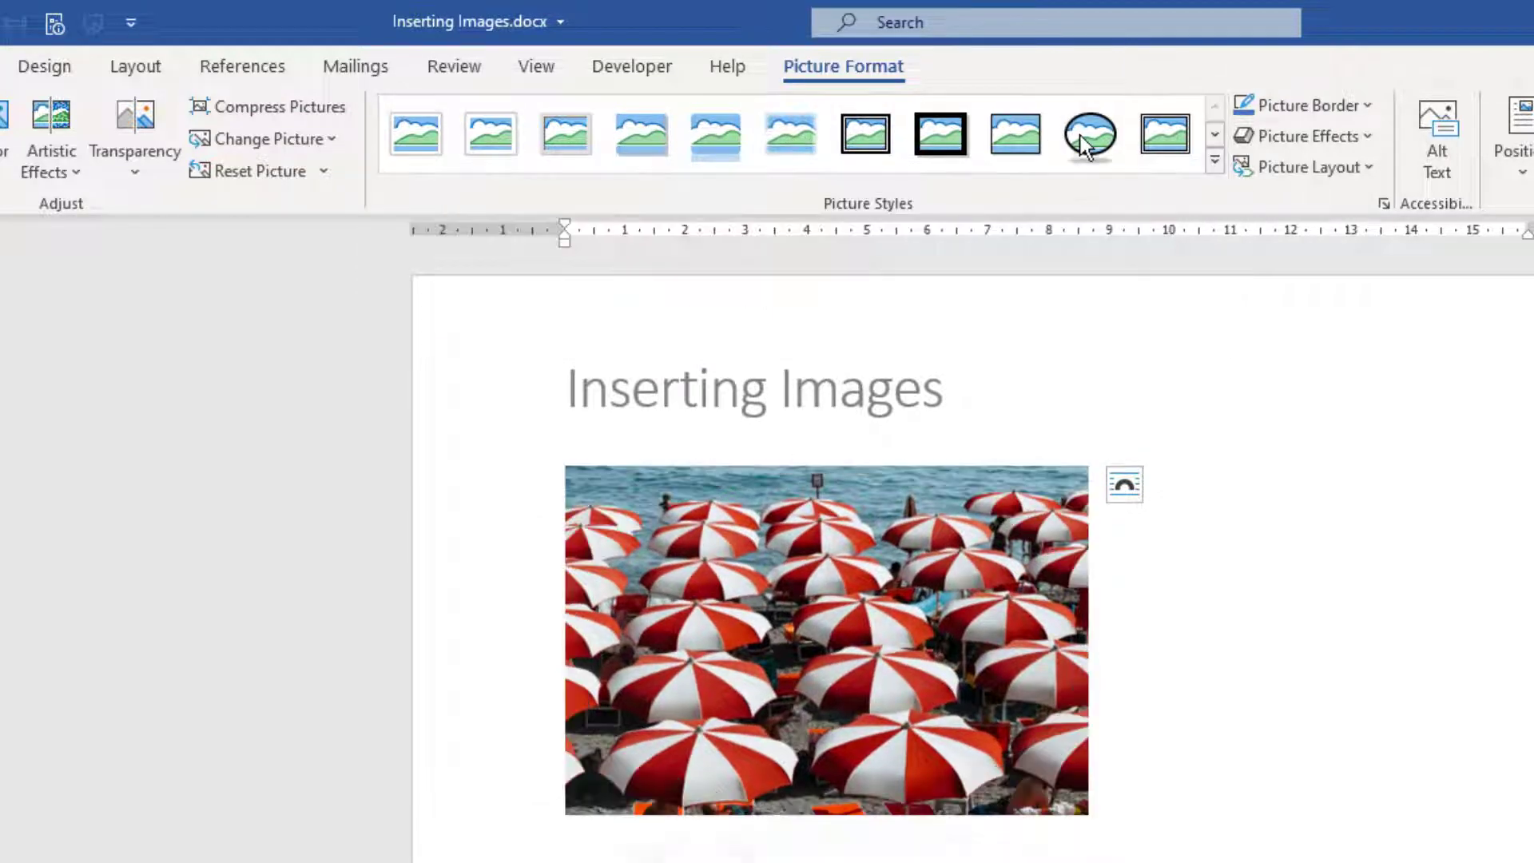
{"action": "left_click", "coordinate": [1320, 727]}
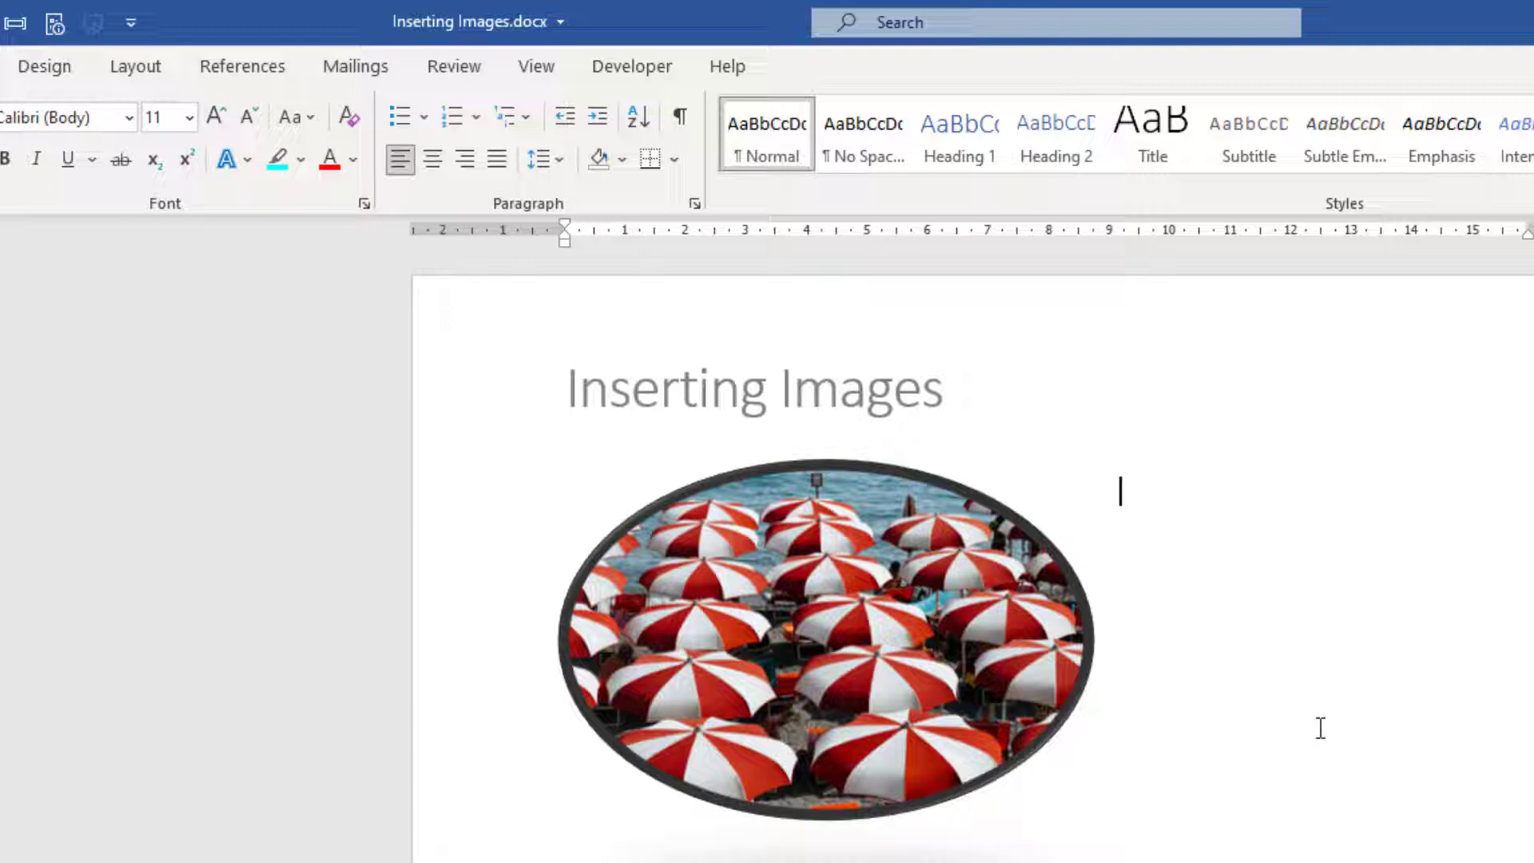
{"action": "left_click", "coordinate": [863, 664]}
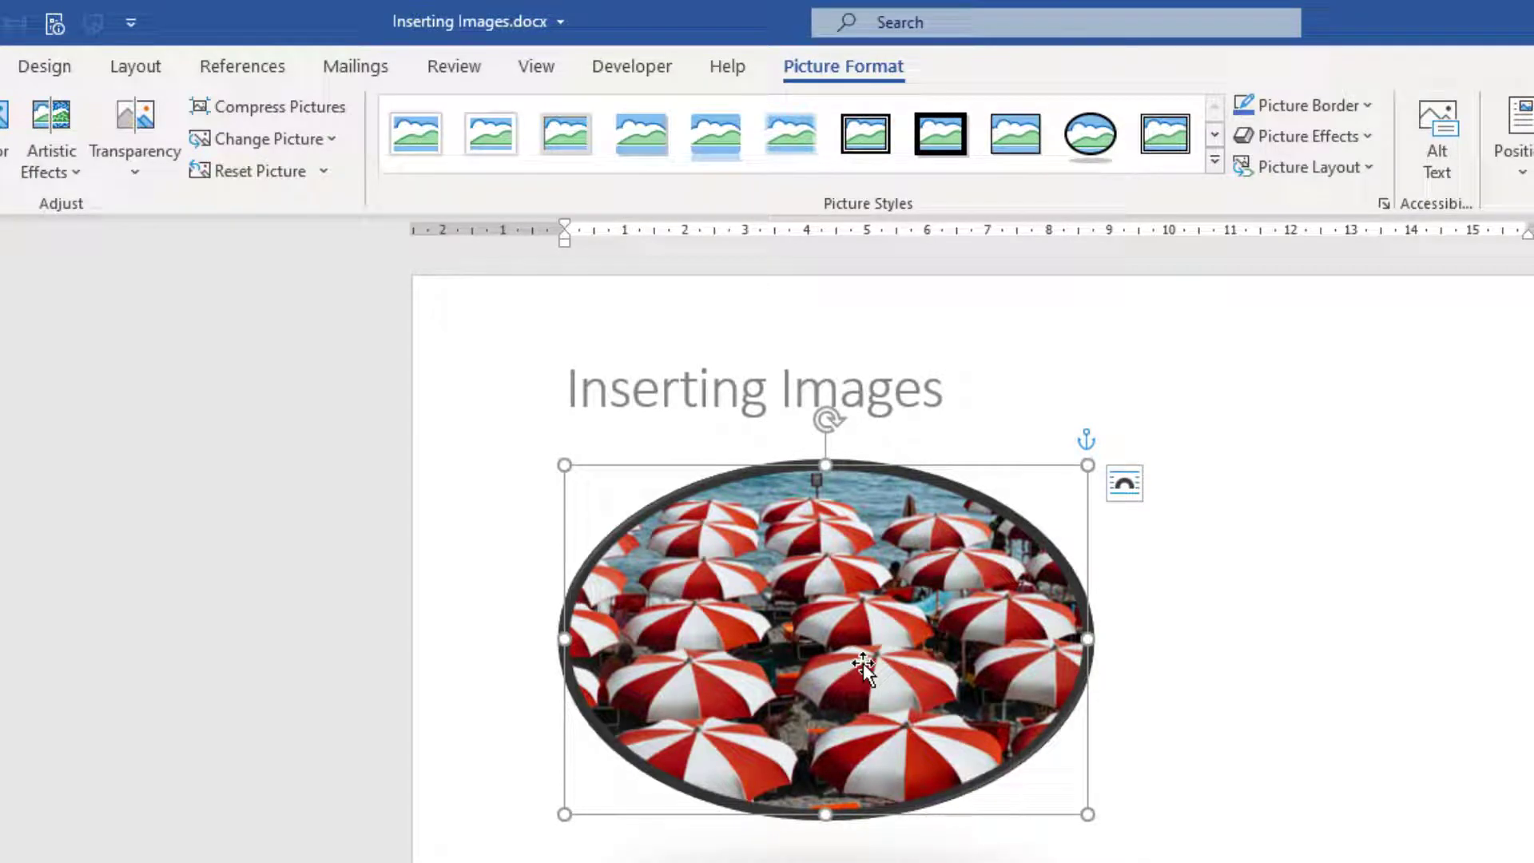
Delete the umbrellas photo and draw a large, evenly proportioned pentagon below the title.
{"action": "key", "text": "Delete"}
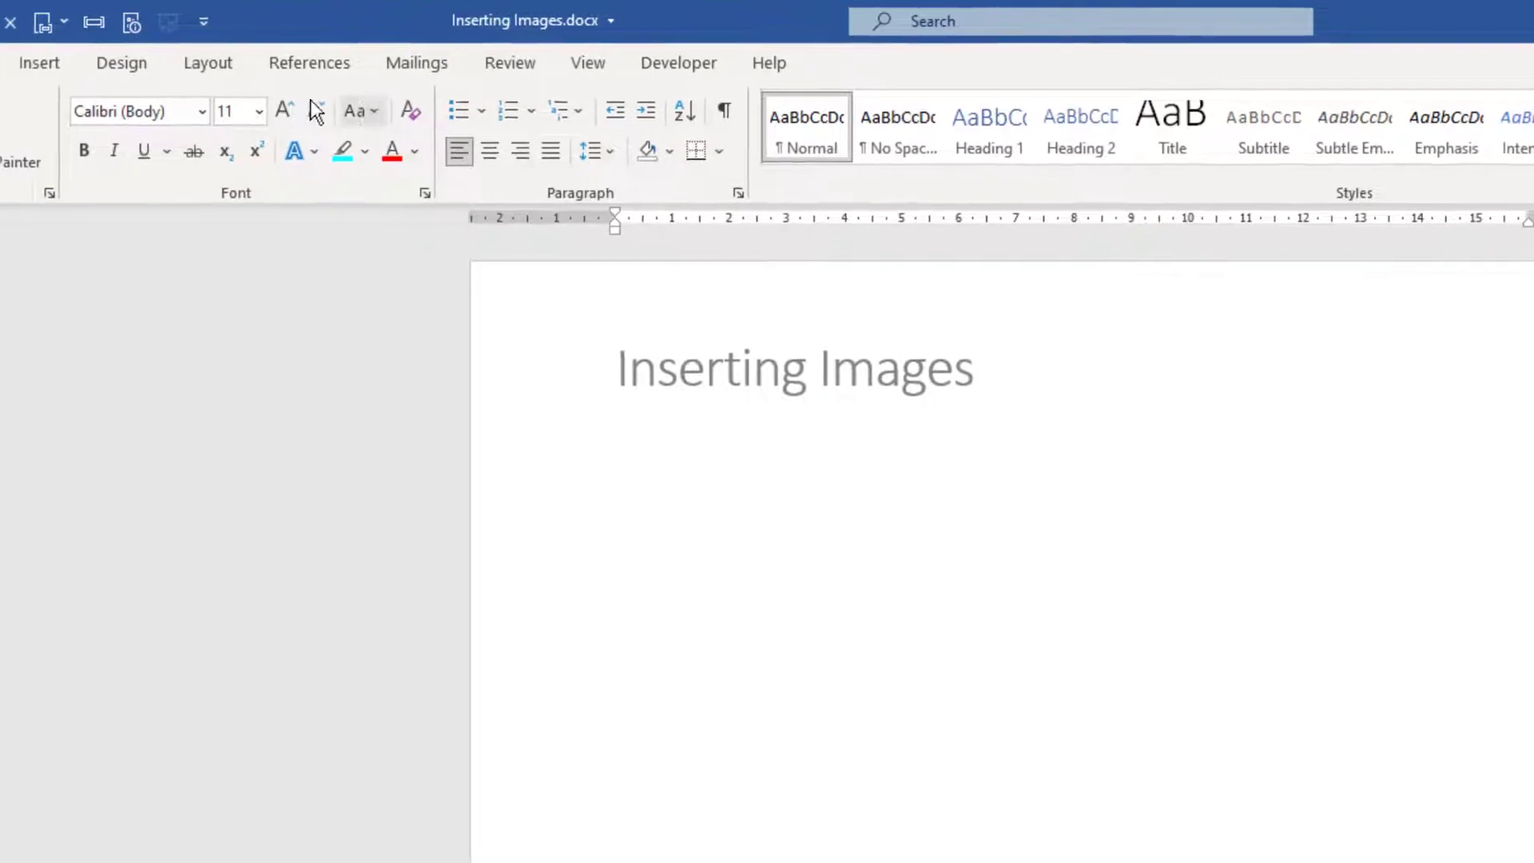
{"action": "left_click", "coordinate": [40, 62]}
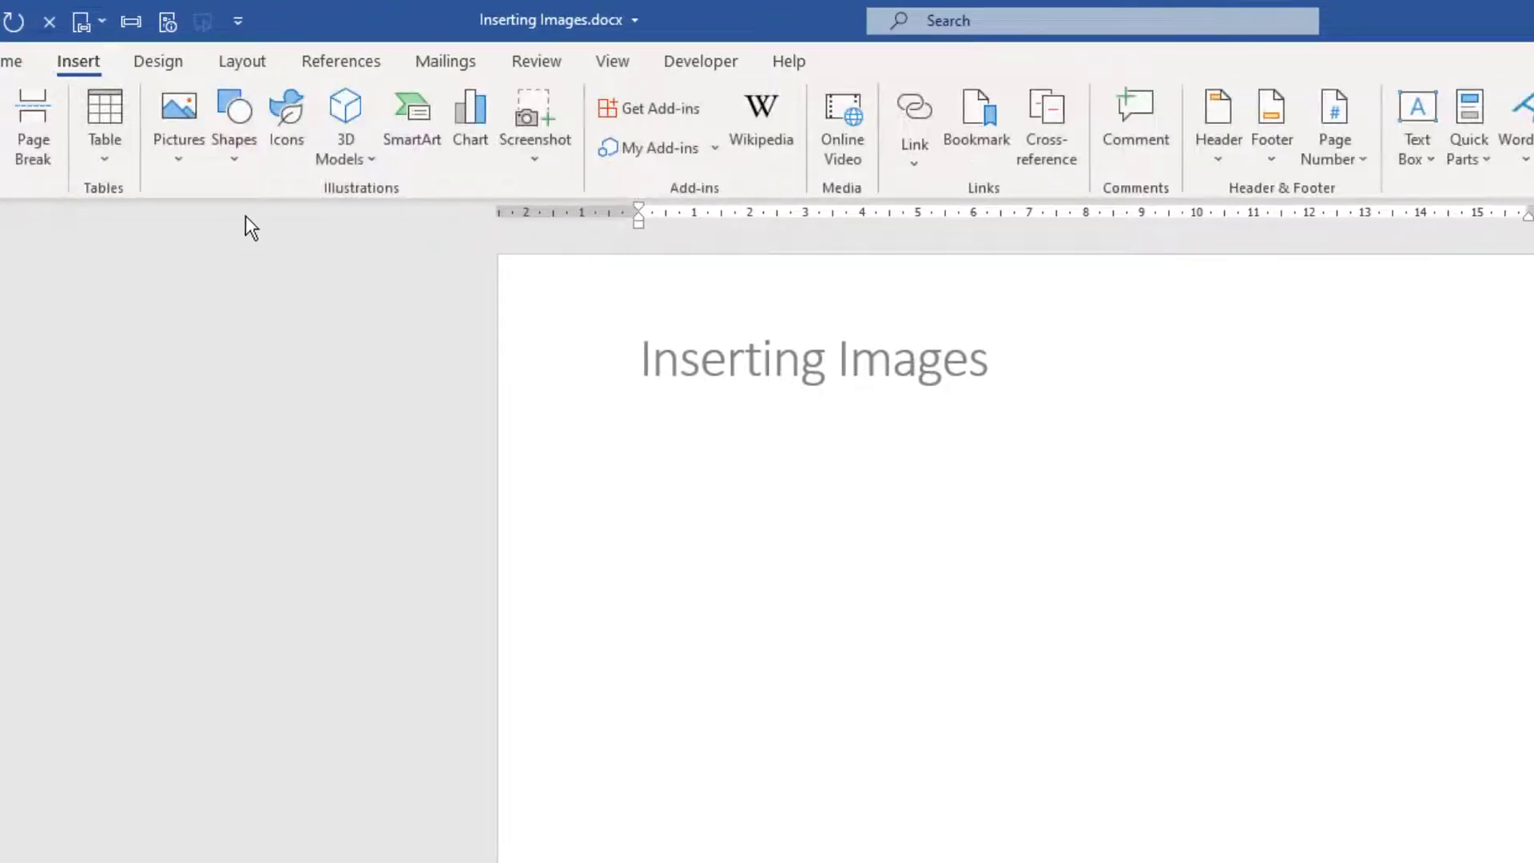
{"action": "left_click", "coordinate": [231, 159]}
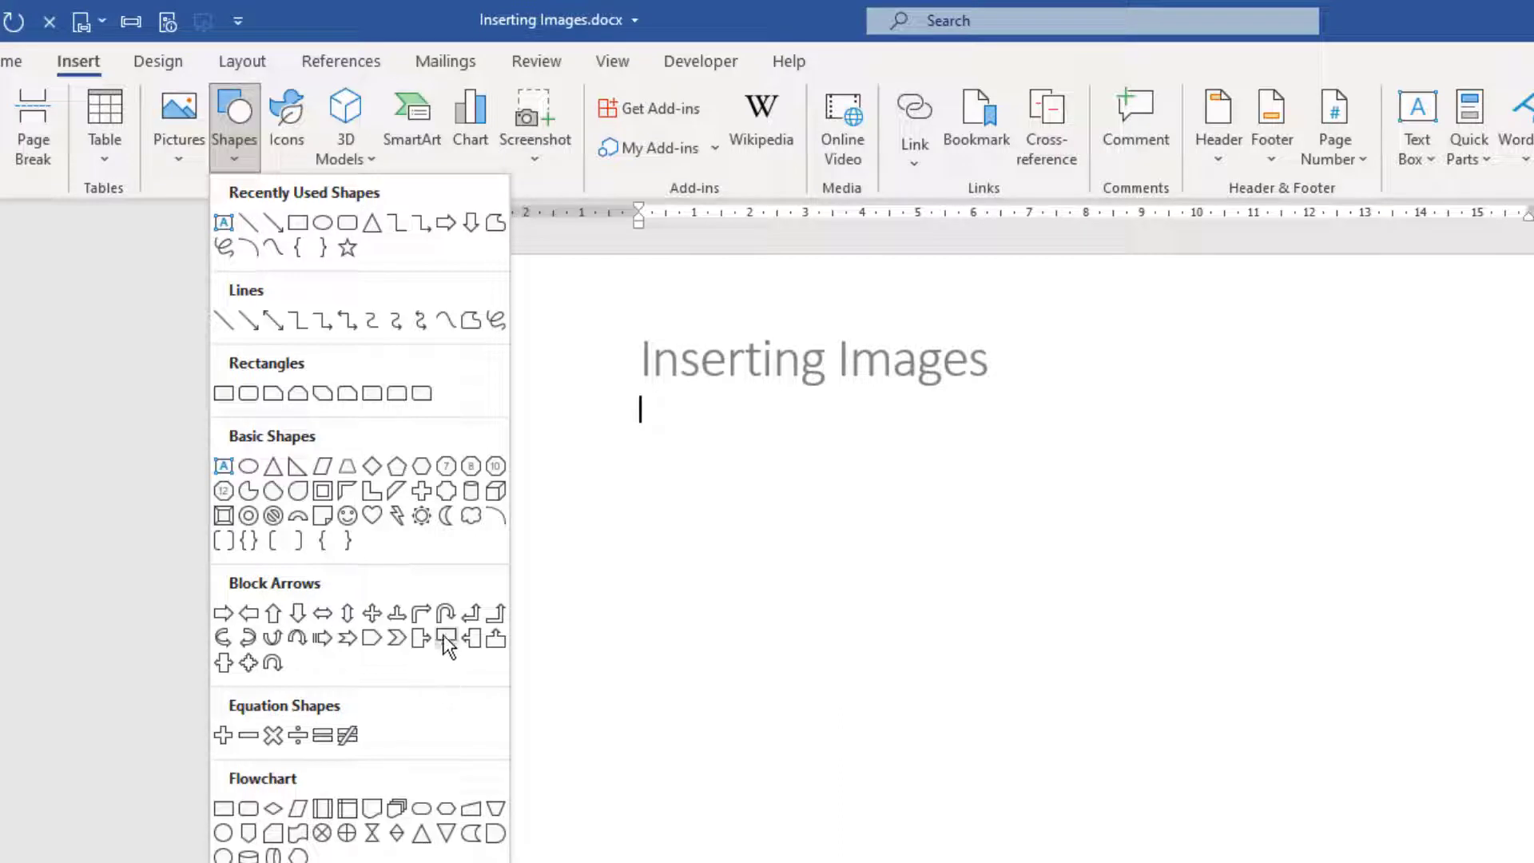
{"action": "left_click", "coordinate": [396, 473]}
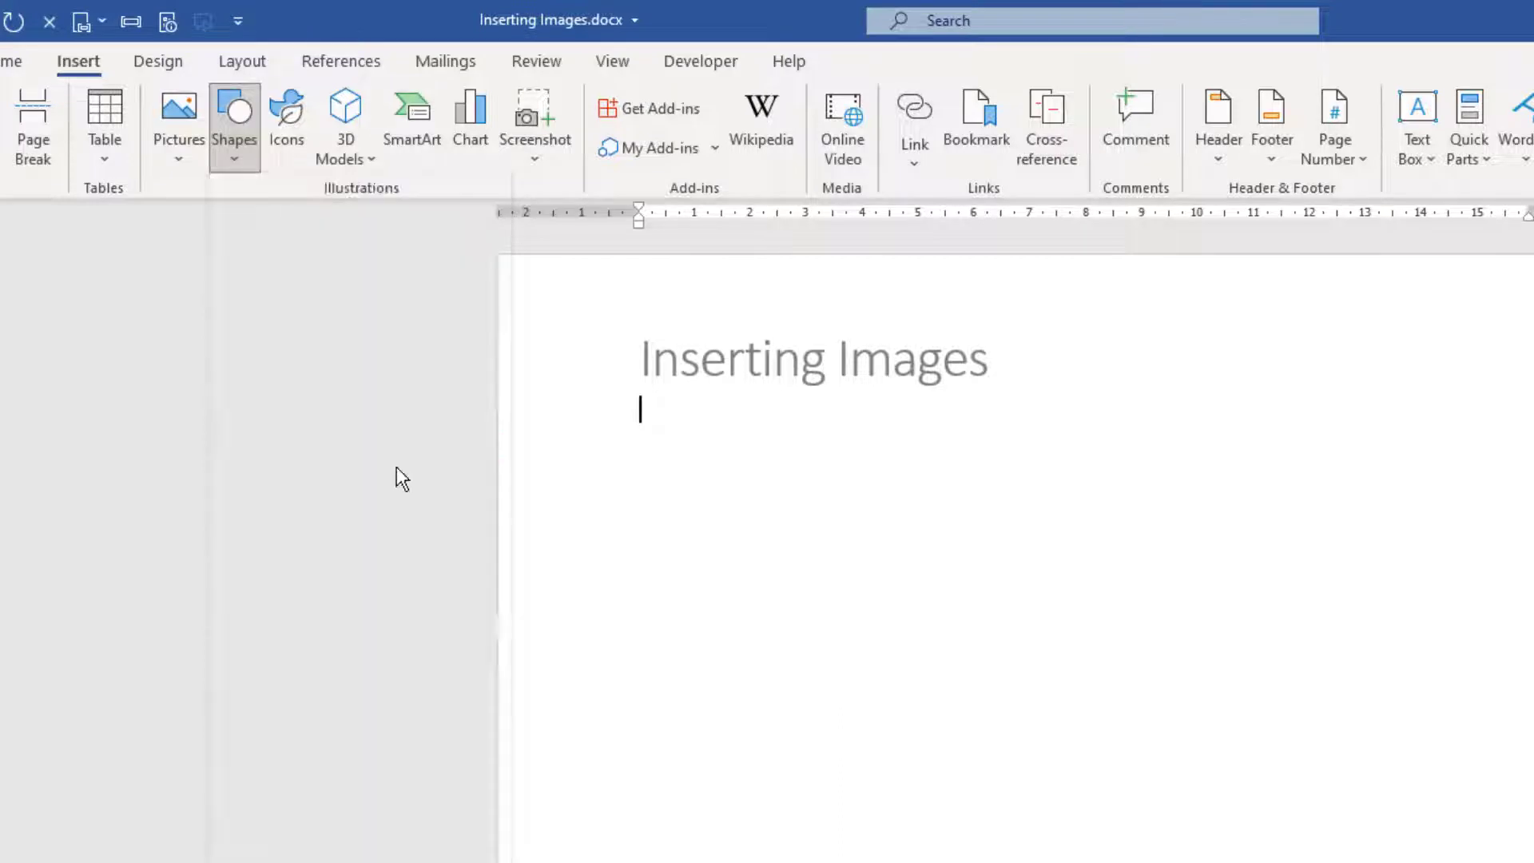
{"action": "left_click_drag", "start_coordinate": [715, 480], "coordinate": [960, 715]}
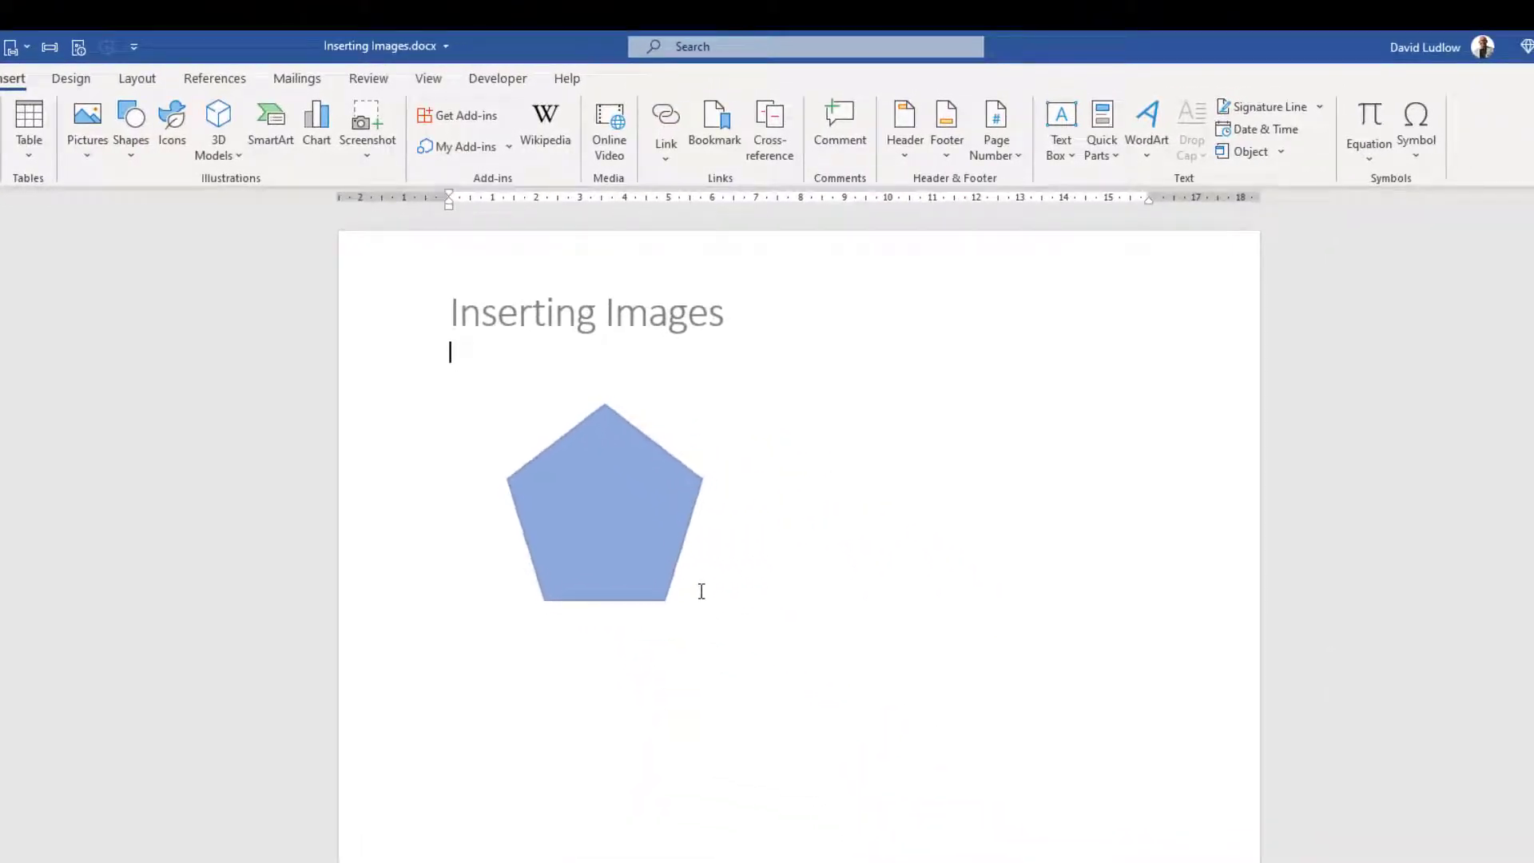
{"action": "mouse_move", "coordinate": [702, 591]}
{"action": "left_mouse_down"}
{"action": "mouse_move", "coordinate": [784, 554]}
{"action": "mouse_move", "coordinate": [822, 675]}
{"action": "mouse_move", "coordinate": [778, 627]}
{"action": "mouse_move", "coordinate": [827, 646]}
{"action": "mouse_move", "coordinate": [805, 657]}
{"action": "mouse_move", "coordinate": [805, 644]}
{"action": "mouse_move", "coordinate": [928, 698]}
{"action": "mouse_move", "coordinate": [837, 612]}
{"action": "mouse_move", "coordinate": [716, 555]}
{"action": "mouse_move", "coordinate": [816, 623]}
{"action": "mouse_move", "coordinate": [730, 563]}
{"action": "mouse_move", "coordinate": [771, 593]}
{"action": "mouse_move", "coordinate": [726, 541]}
{"action": "mouse_move", "coordinate": [843, 613]}
{"action": "mouse_move", "coordinate": [757, 533]}
{"action": "mouse_move", "coordinate": [839, 600]}
{"action": "left_mouse_up"}
{"action": "key", "text": "shift"}
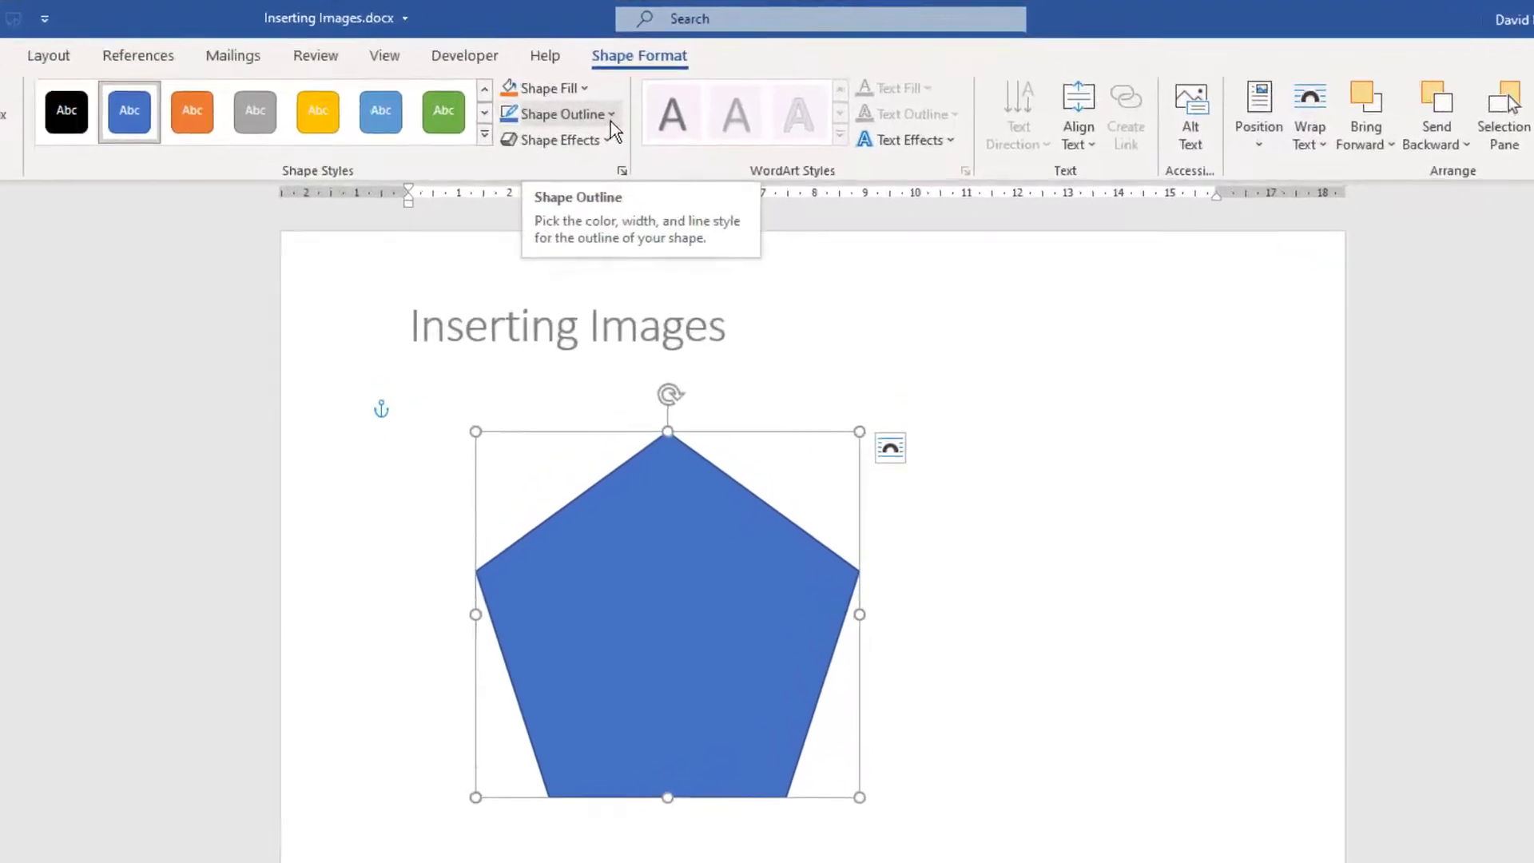
Remove the pentagon's outline and fill it with the stock businesswoman-on-city-street photo.
{"action": "left_click", "coordinate": [612, 116]}
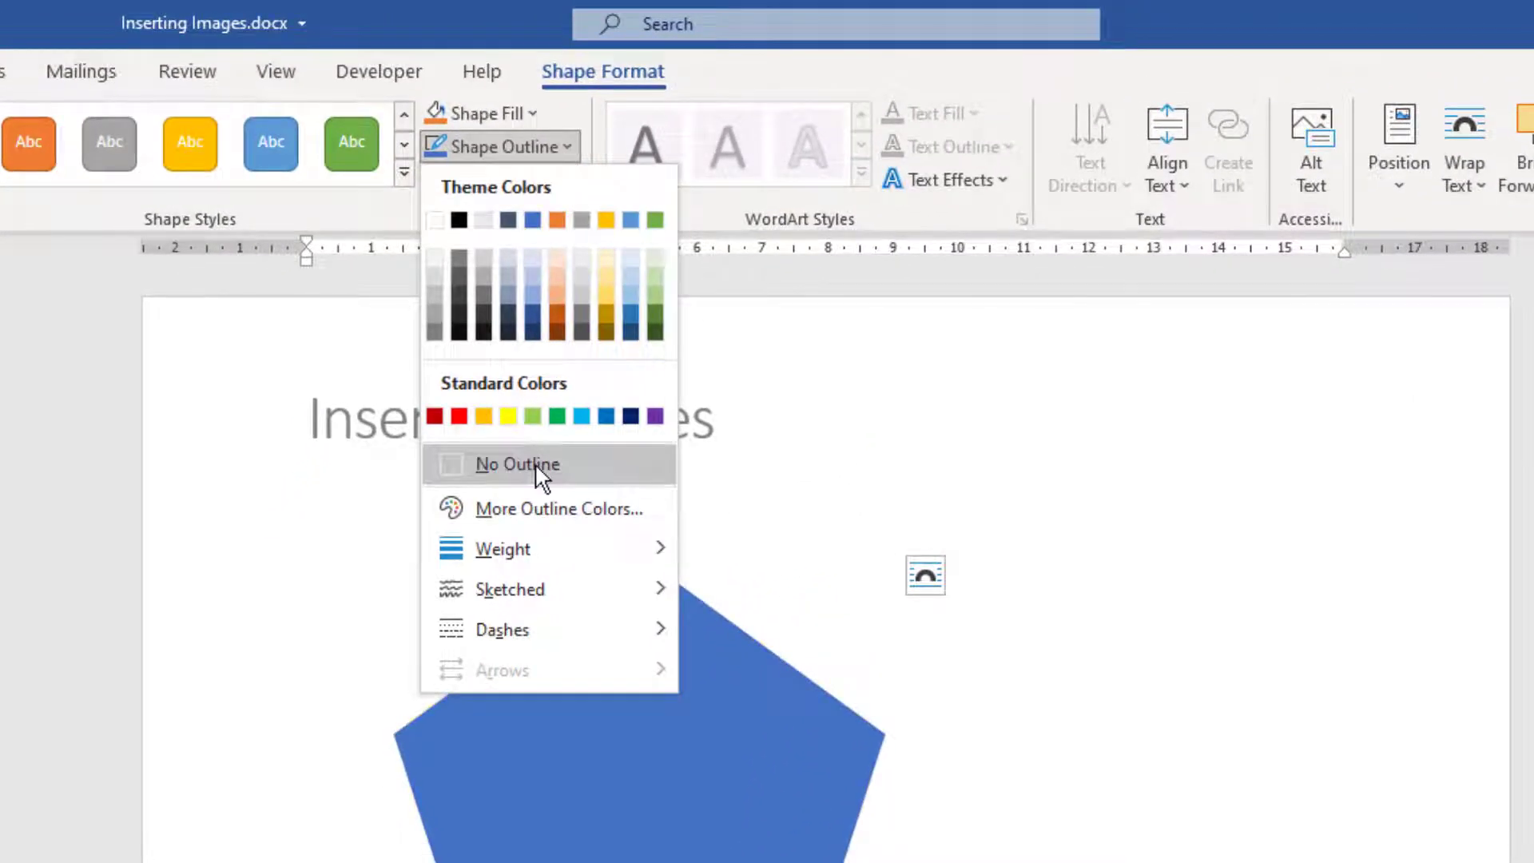
{"action": "left_click", "coordinate": [535, 462]}
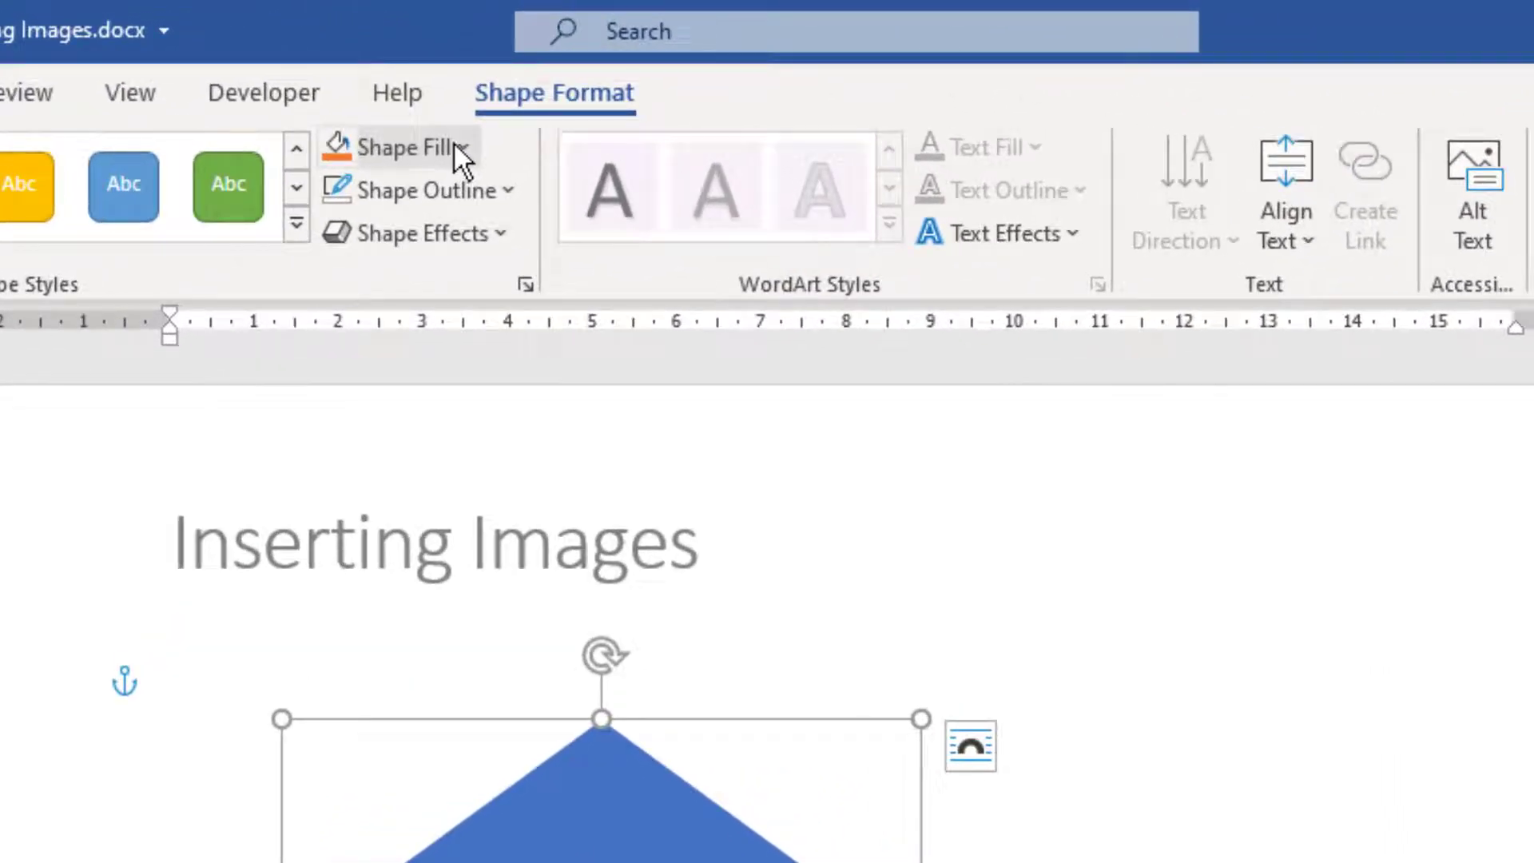
{"action": "left_click", "coordinate": [549, 100]}
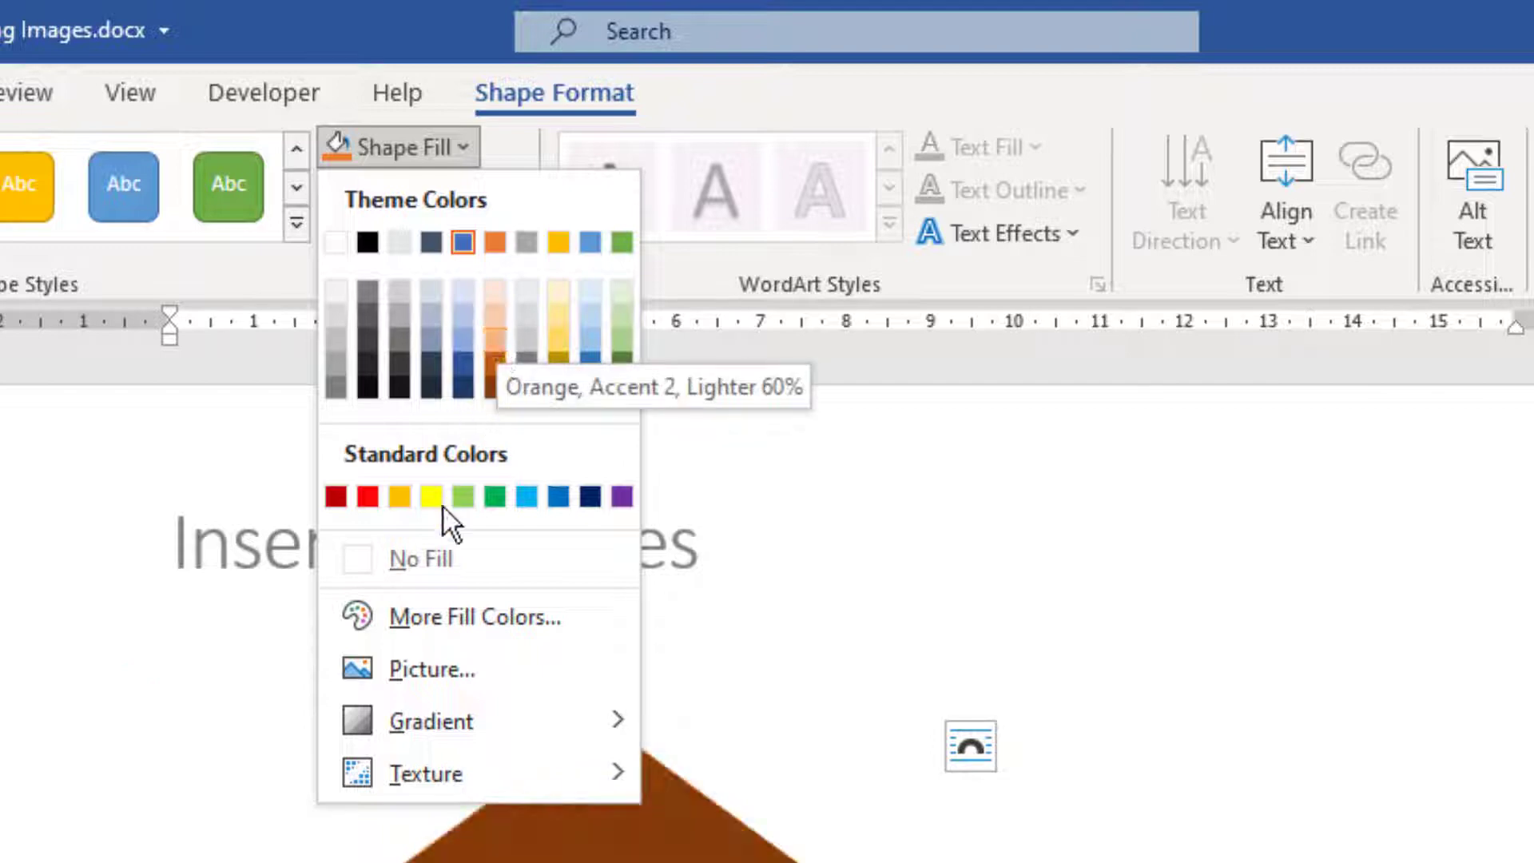
{"action": "left_click", "coordinate": [437, 675]}
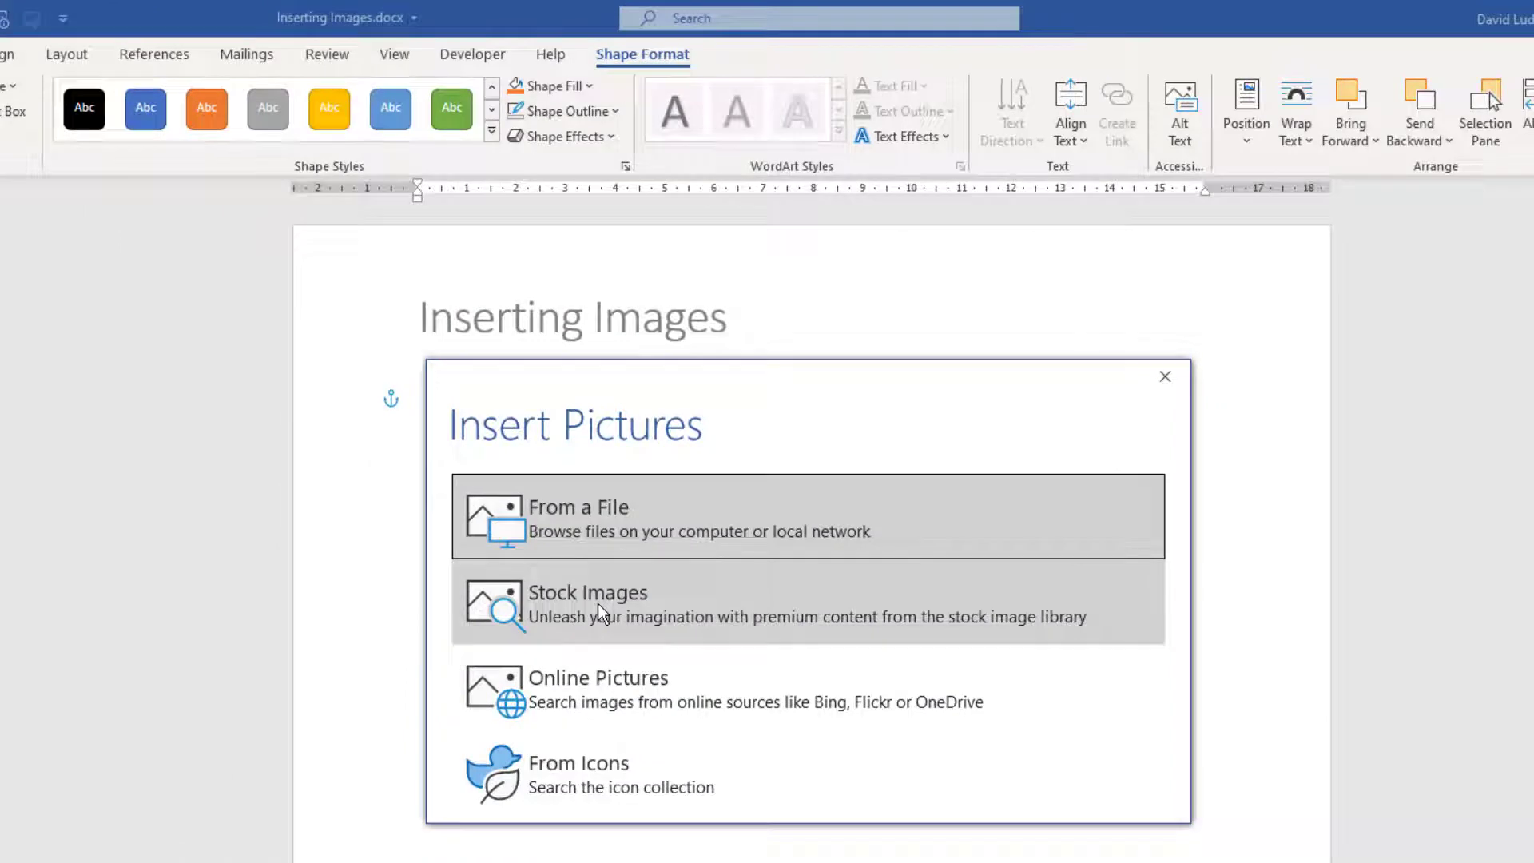
{"action": "left_click", "coordinate": [598, 602]}
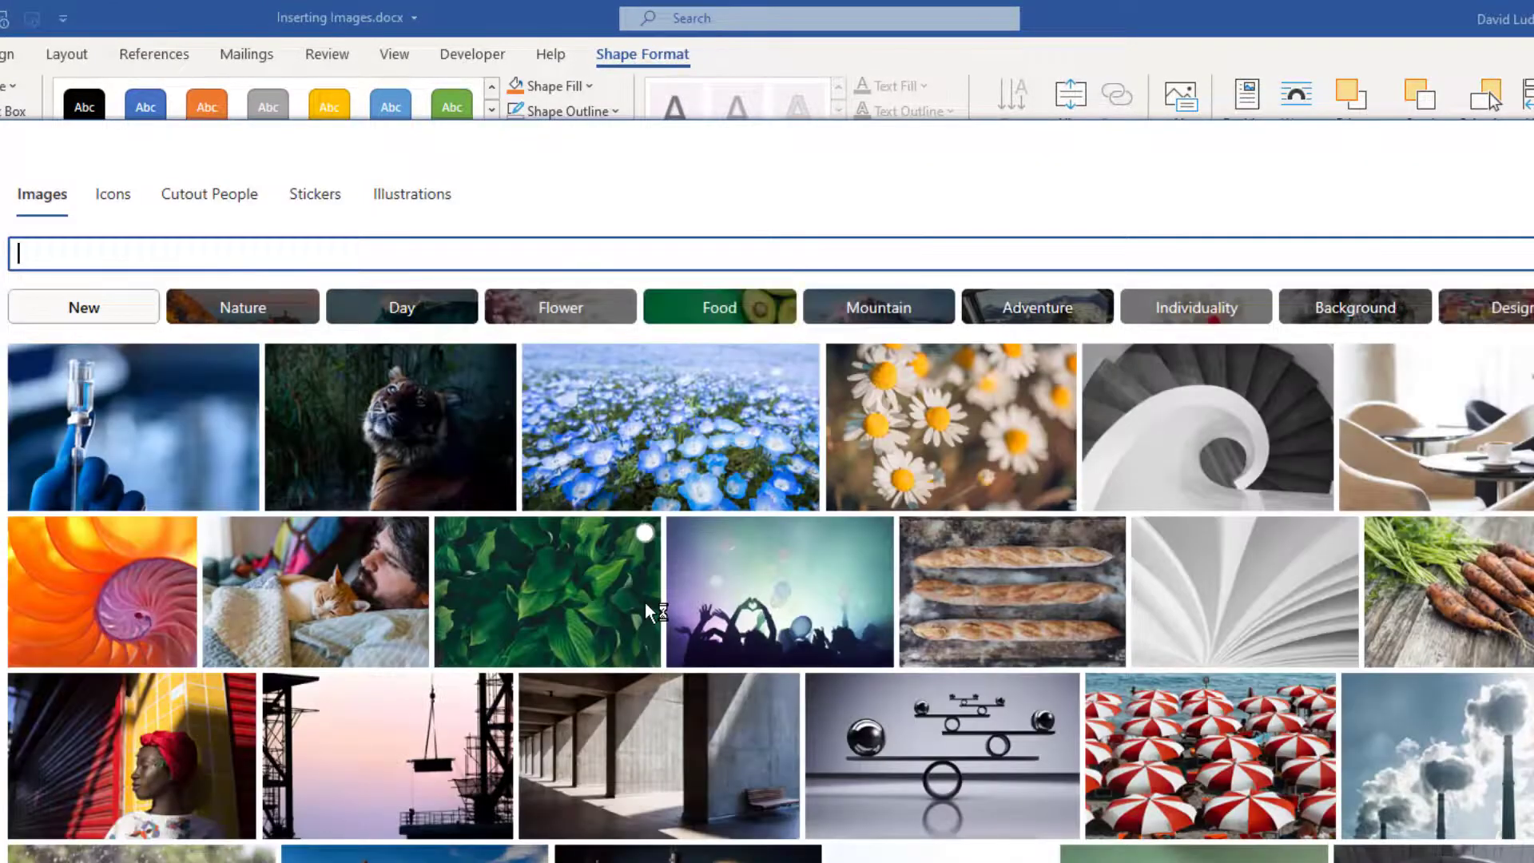
{"action": "scroll", "coordinate": [679, 647], "scroll_direction": "down", "scroll_amount": 5}
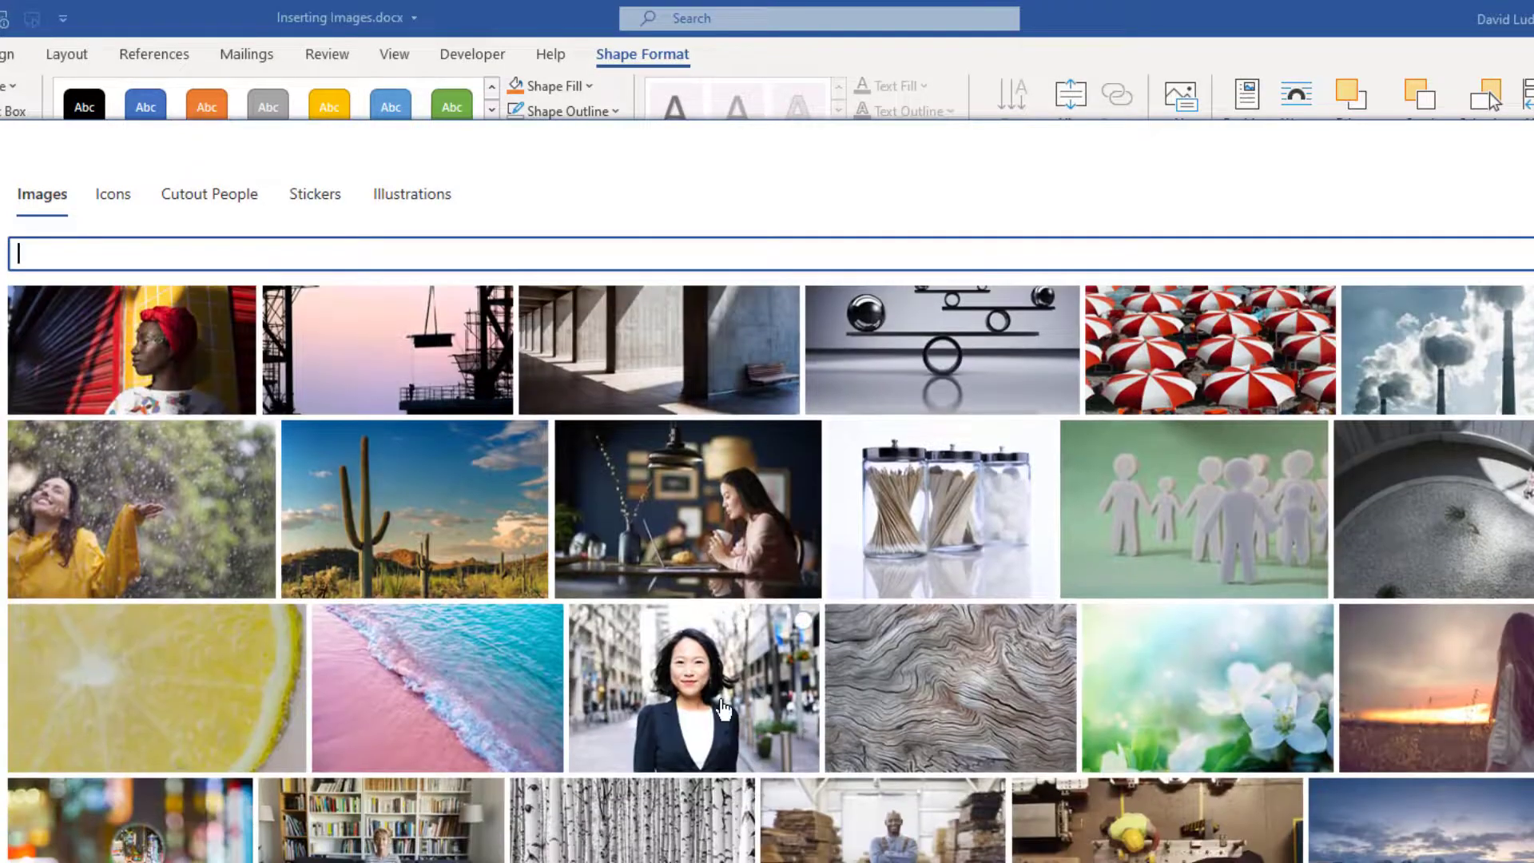
{"action": "left_click", "coordinate": [721, 707]}
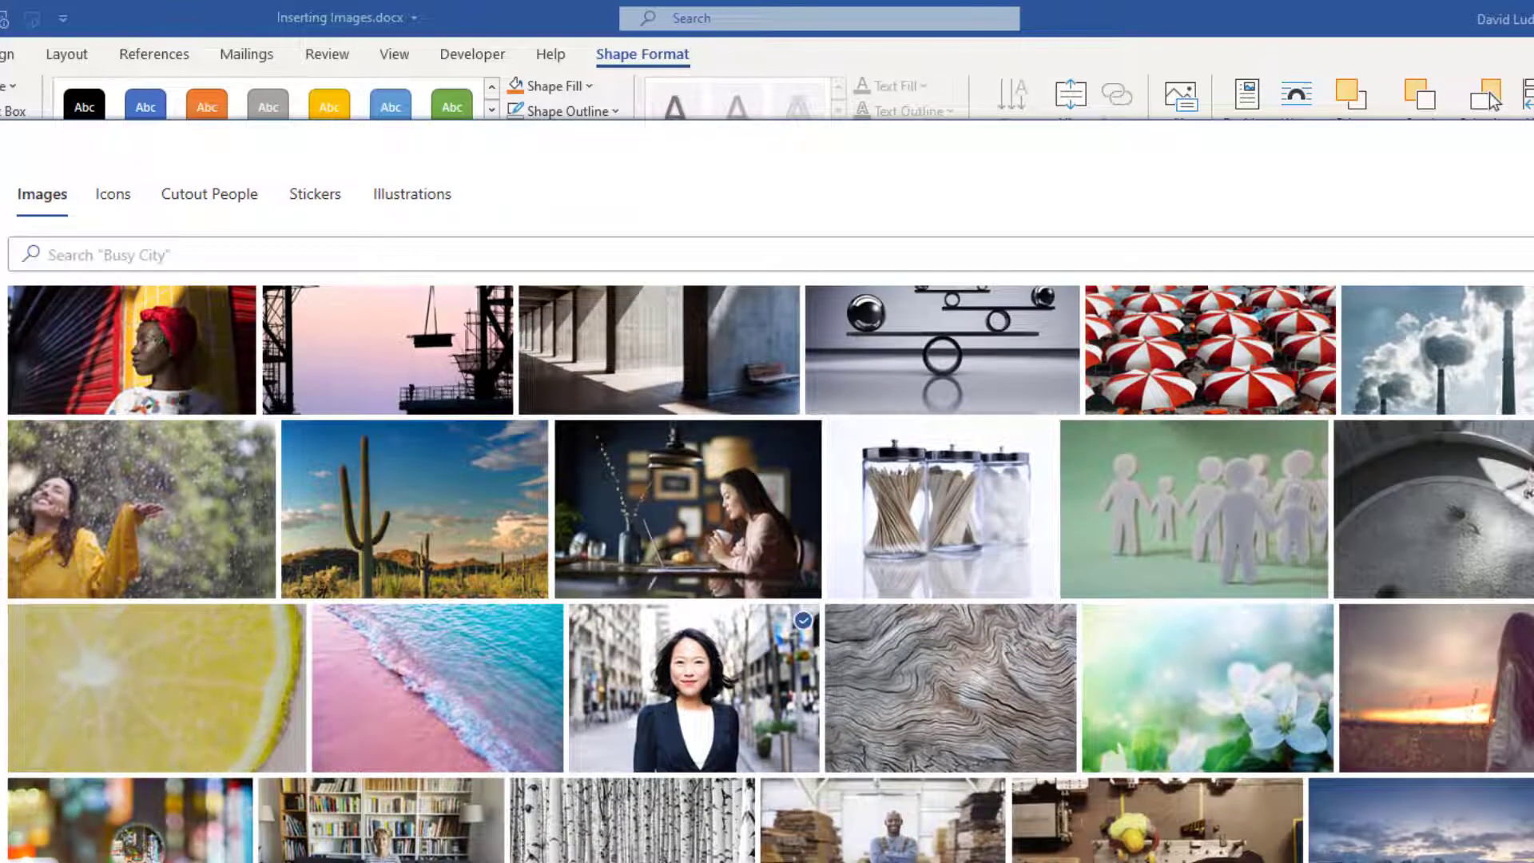
{"action": "key", "text": "Return"}
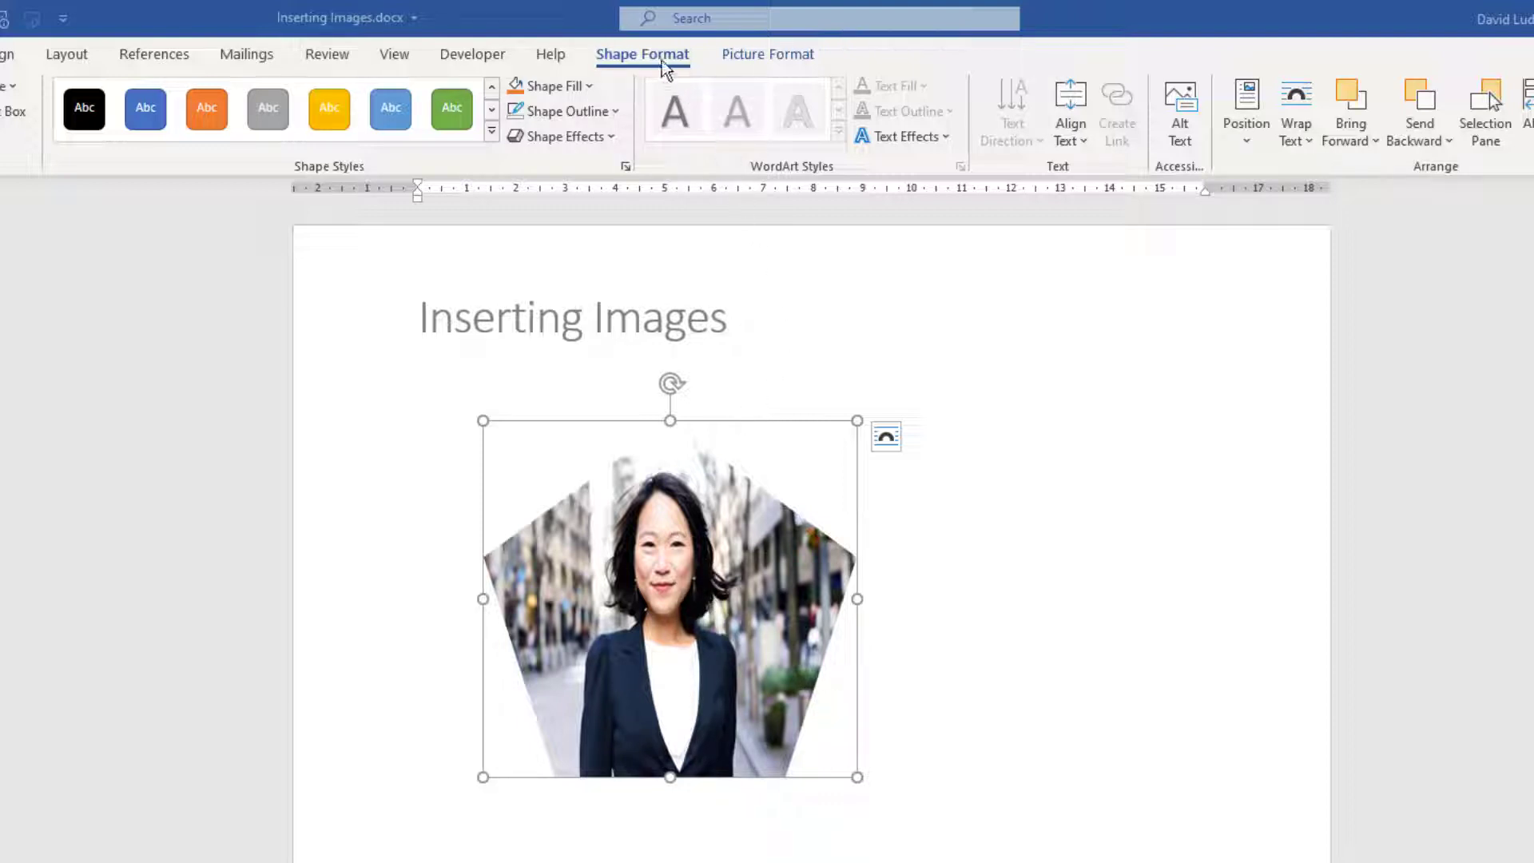
Give the photo-filled pentagon an Offset: Bottom outer shadow.
{"action": "left_click", "coordinate": [599, 136]}
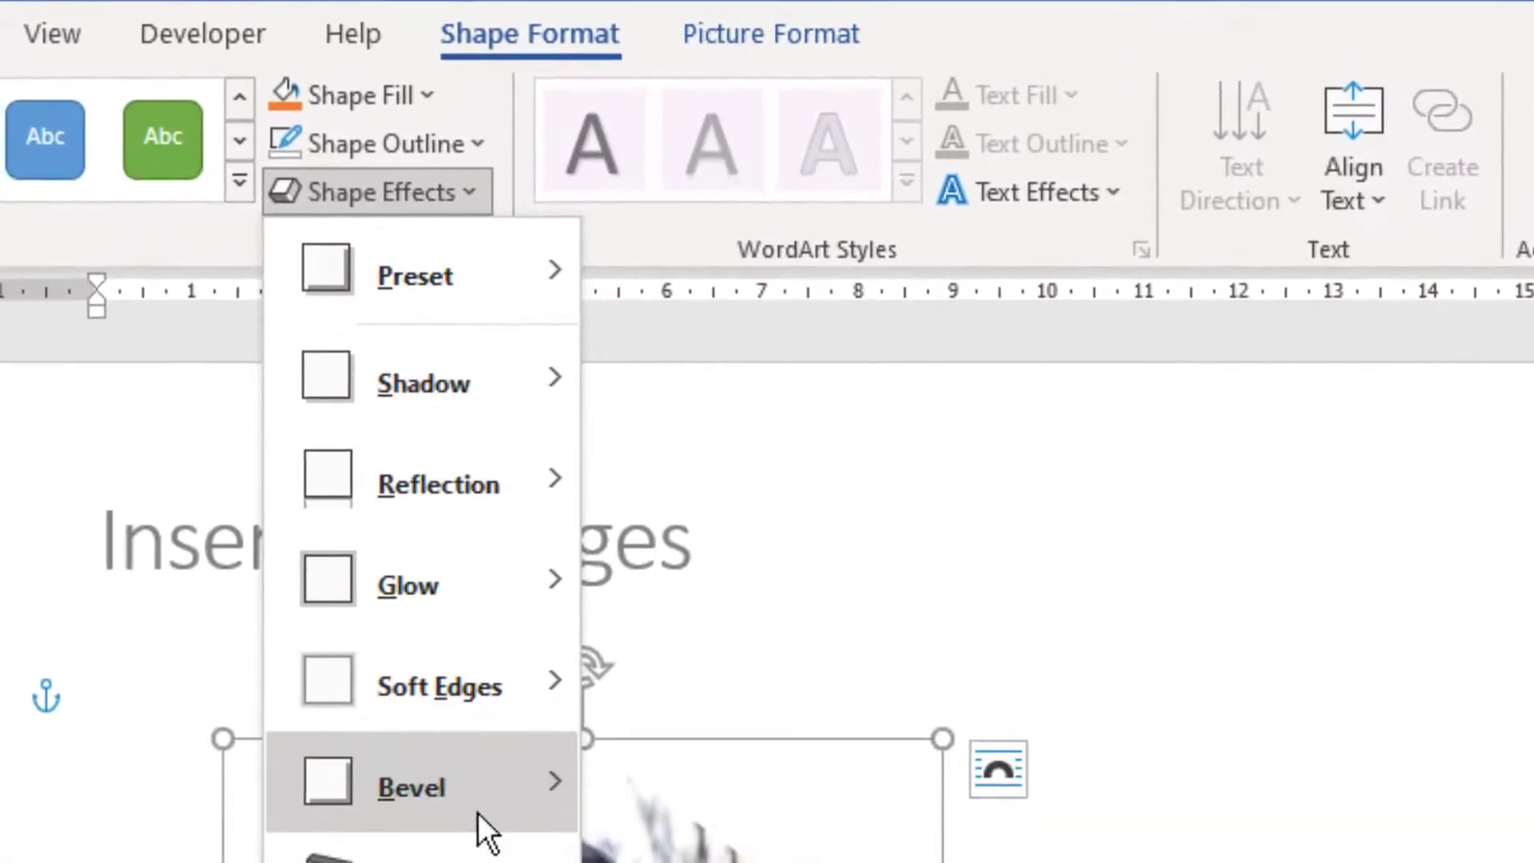
{"action": "mouse_move", "coordinate": [476, 813]}
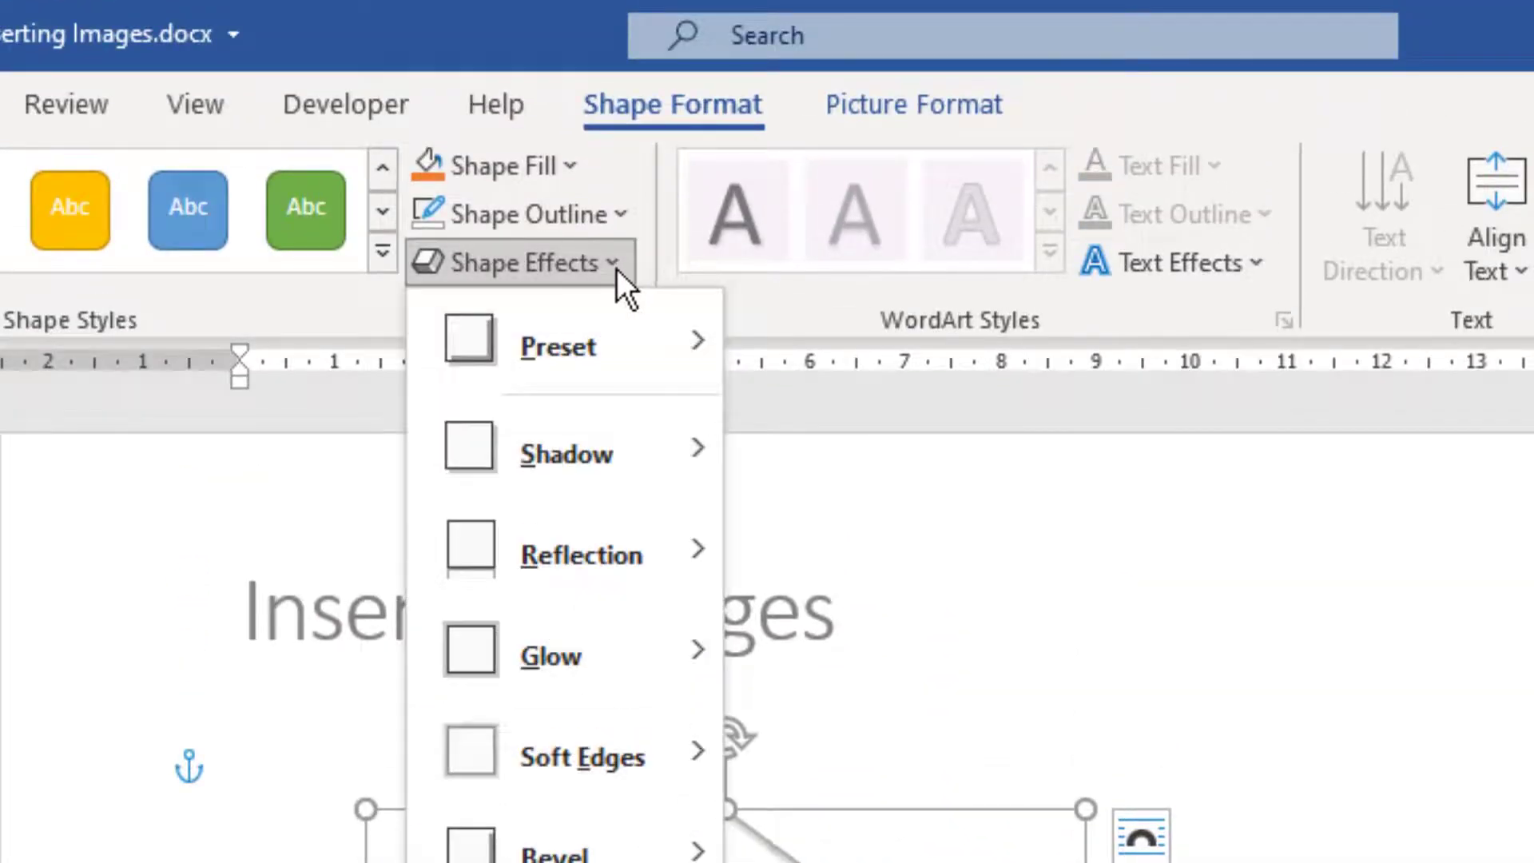
{"action": "mouse_move", "coordinate": [607, 460]}
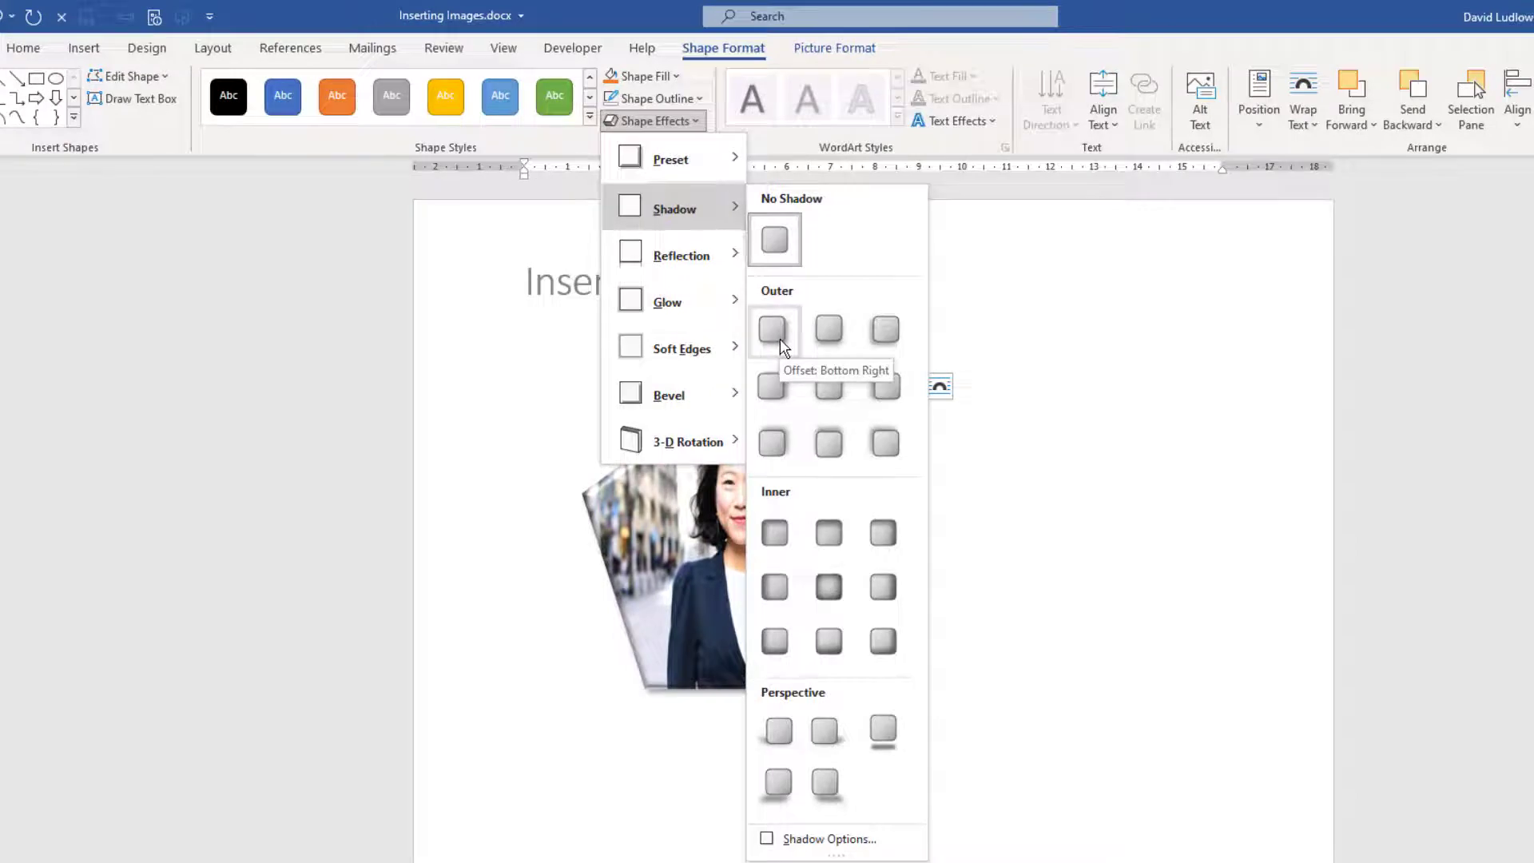
{"action": "left_click", "coordinate": [830, 330]}
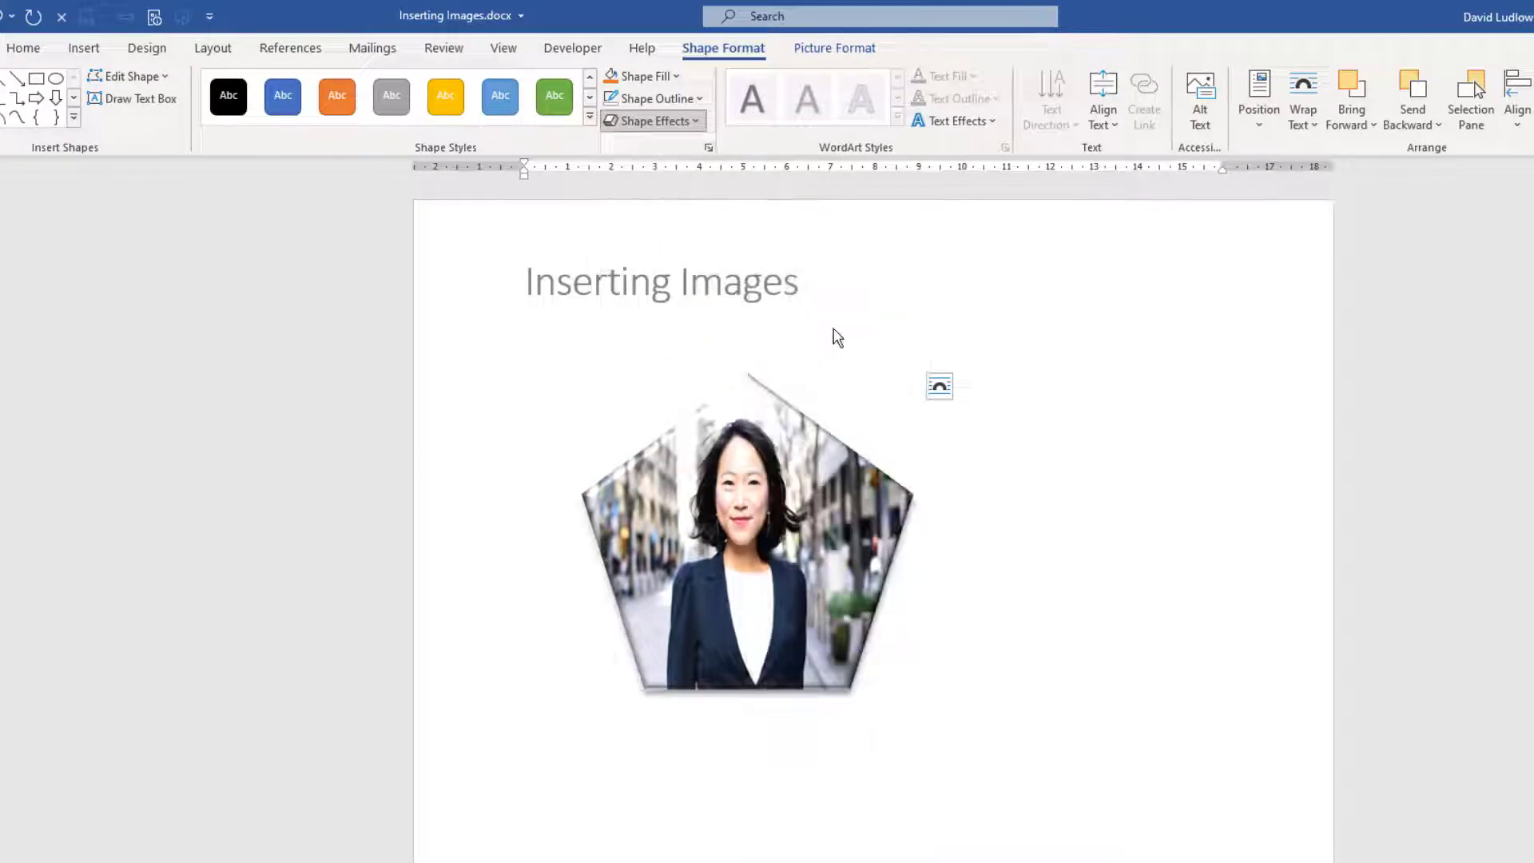
Move the pentagon to the right and shrink it proportionally from a corner.
{"action": "left_click", "coordinate": [967, 490]}
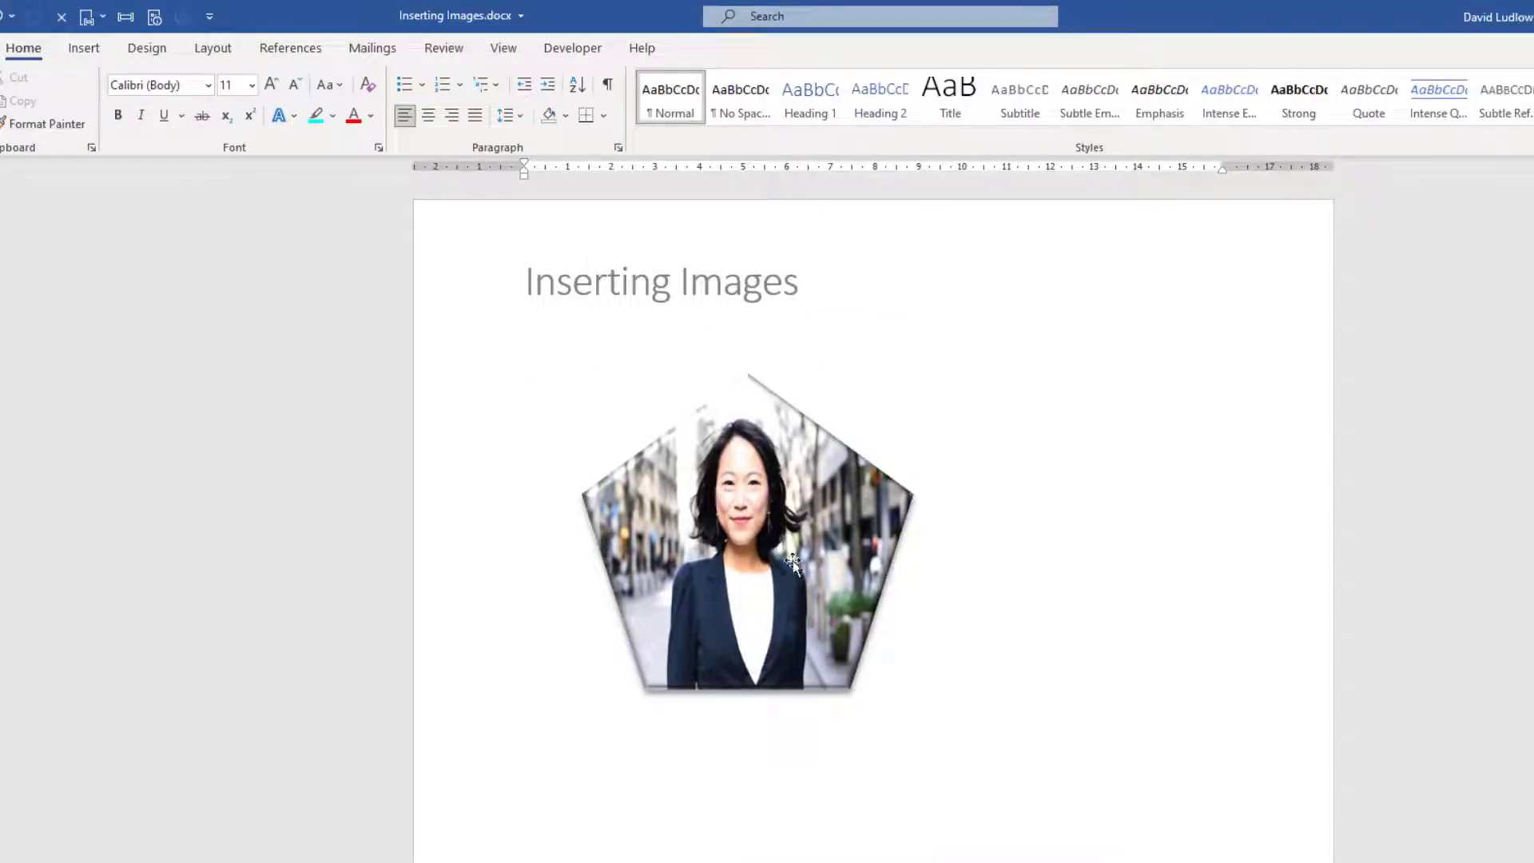
{"action": "left_click", "coordinate": [761, 538]}
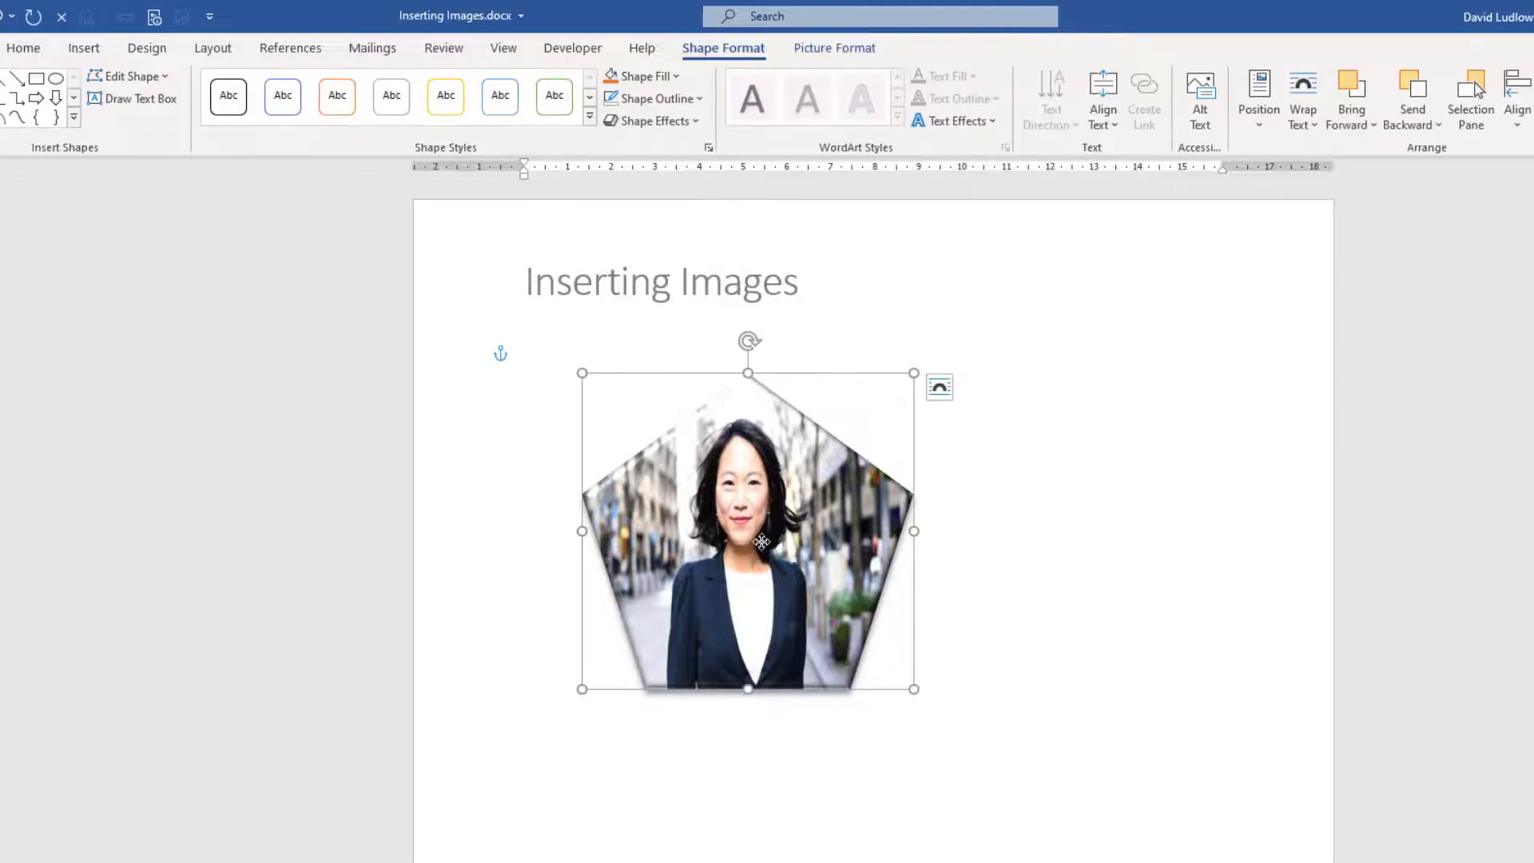
{"action": "left_click_drag", "start_coordinate": [760, 538], "coordinate": [883, 510]}
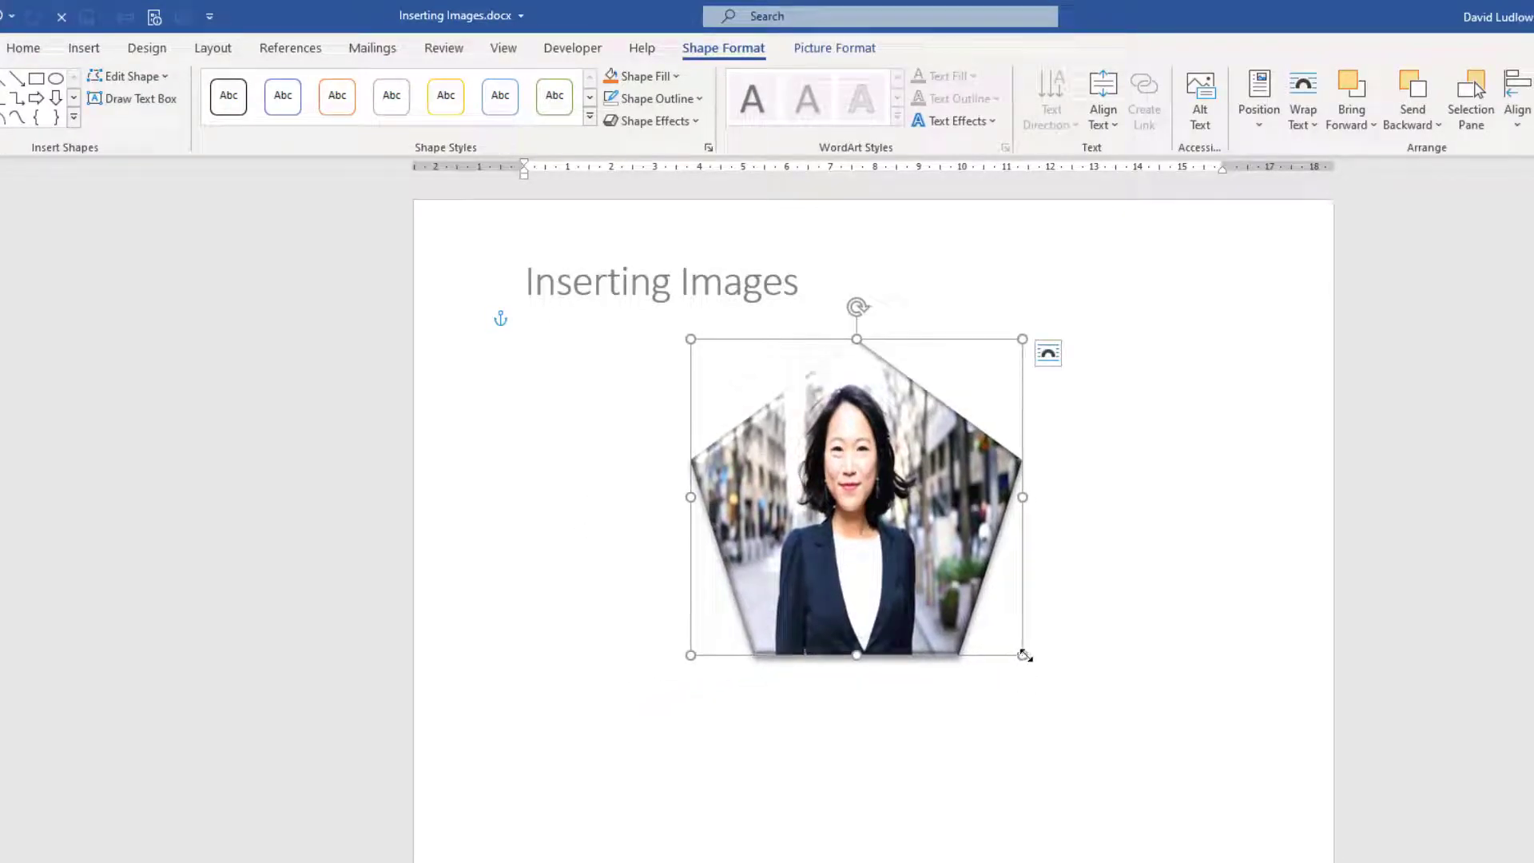
{"action": "left_click_drag", "start_coordinate": [1026, 653], "coordinate": [916, 522]}
{"action": "left_click", "coordinate": [991, 520]}
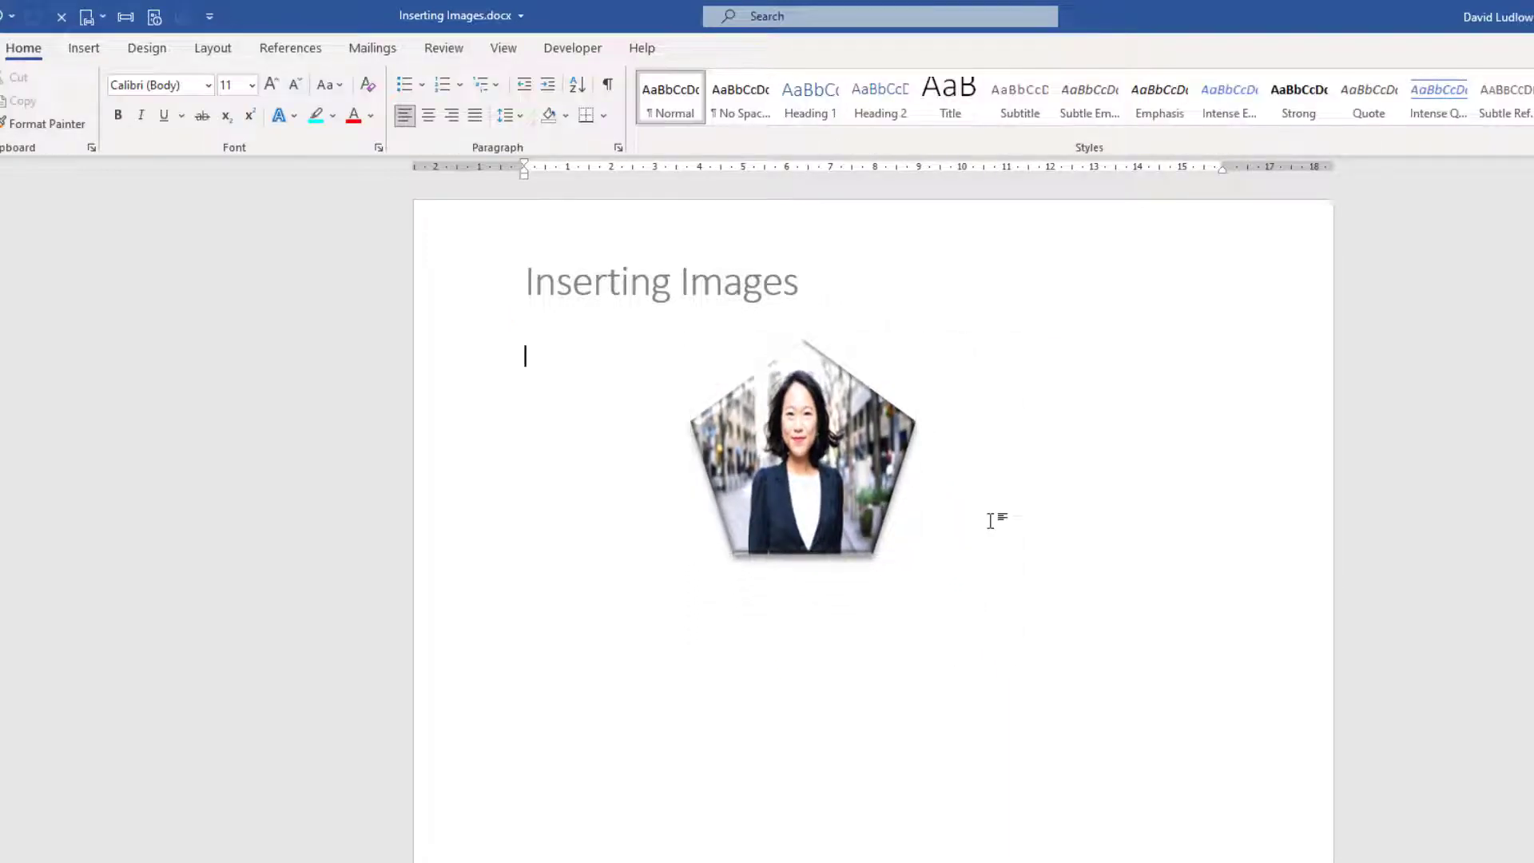
Delete the pentagon and draw a large outline-free isosceles triangle under the title.
{"action": "left_click", "coordinate": [830, 452]}
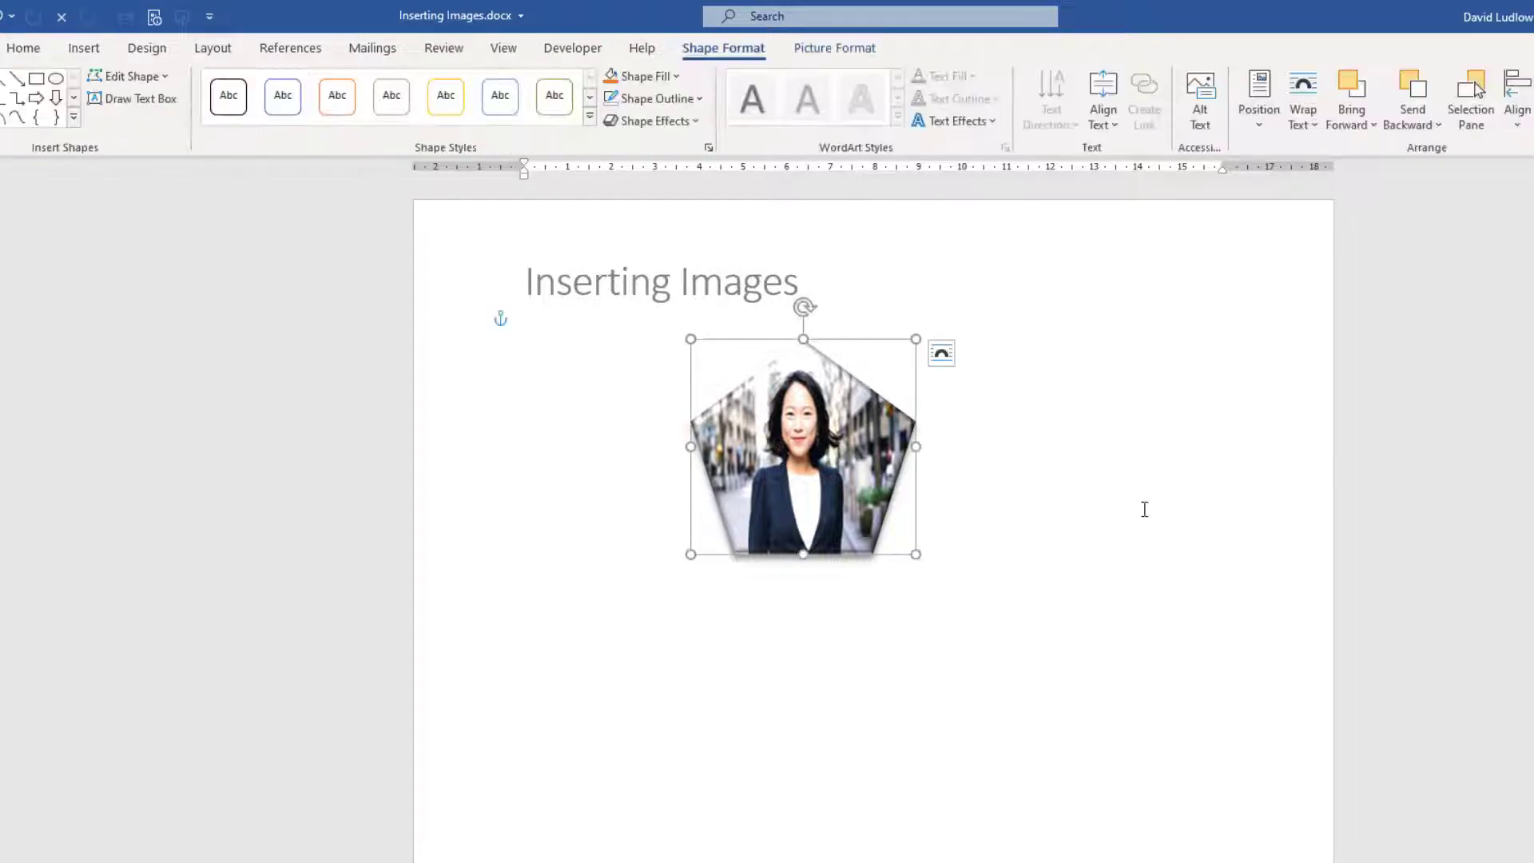
{"action": "key", "text": "Delete"}
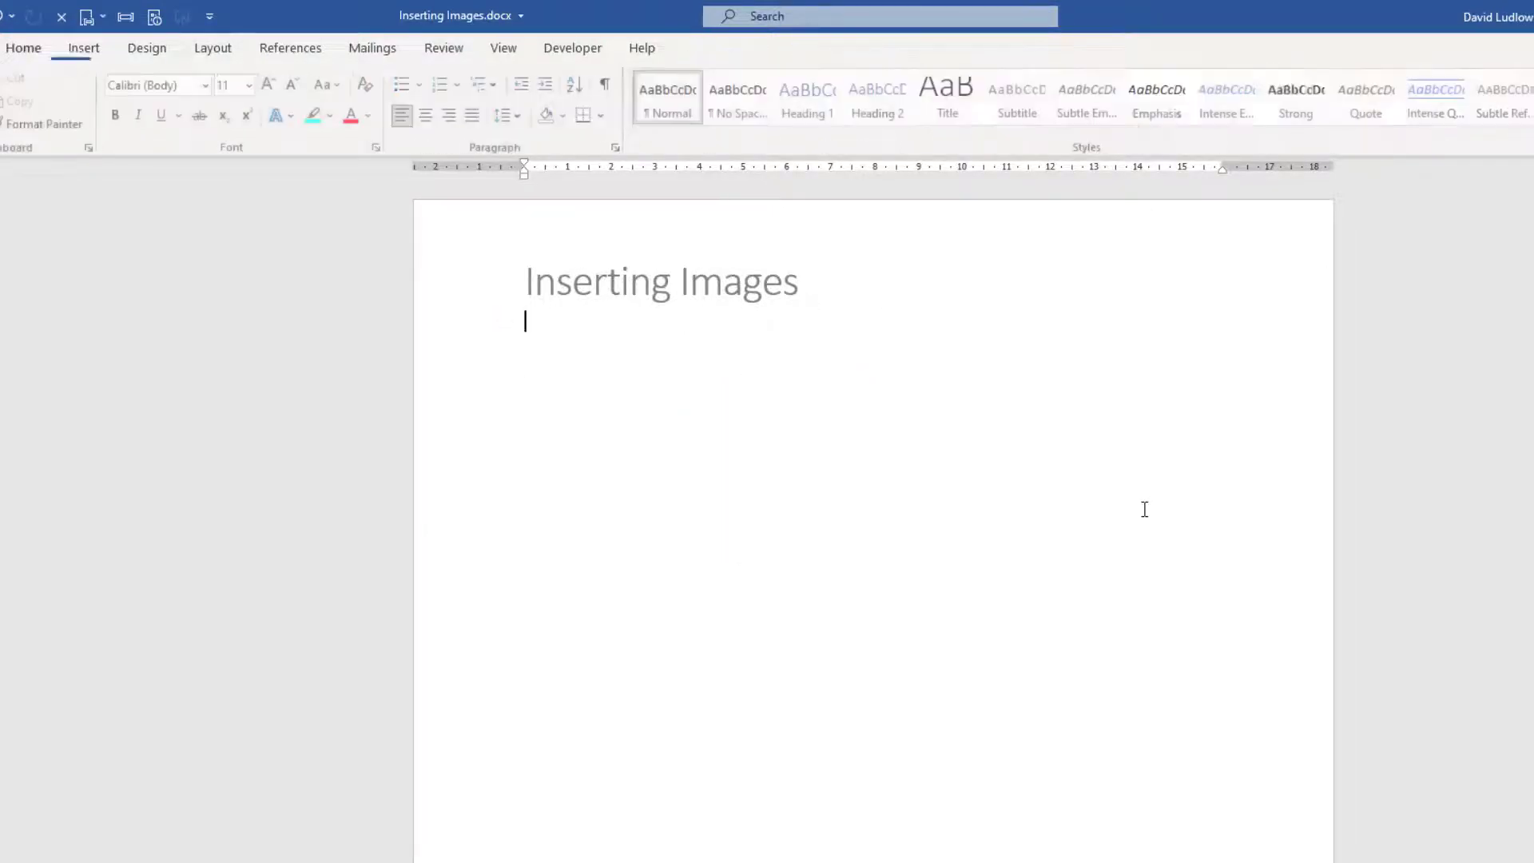
{"action": "left_click", "coordinate": [80, 51]}
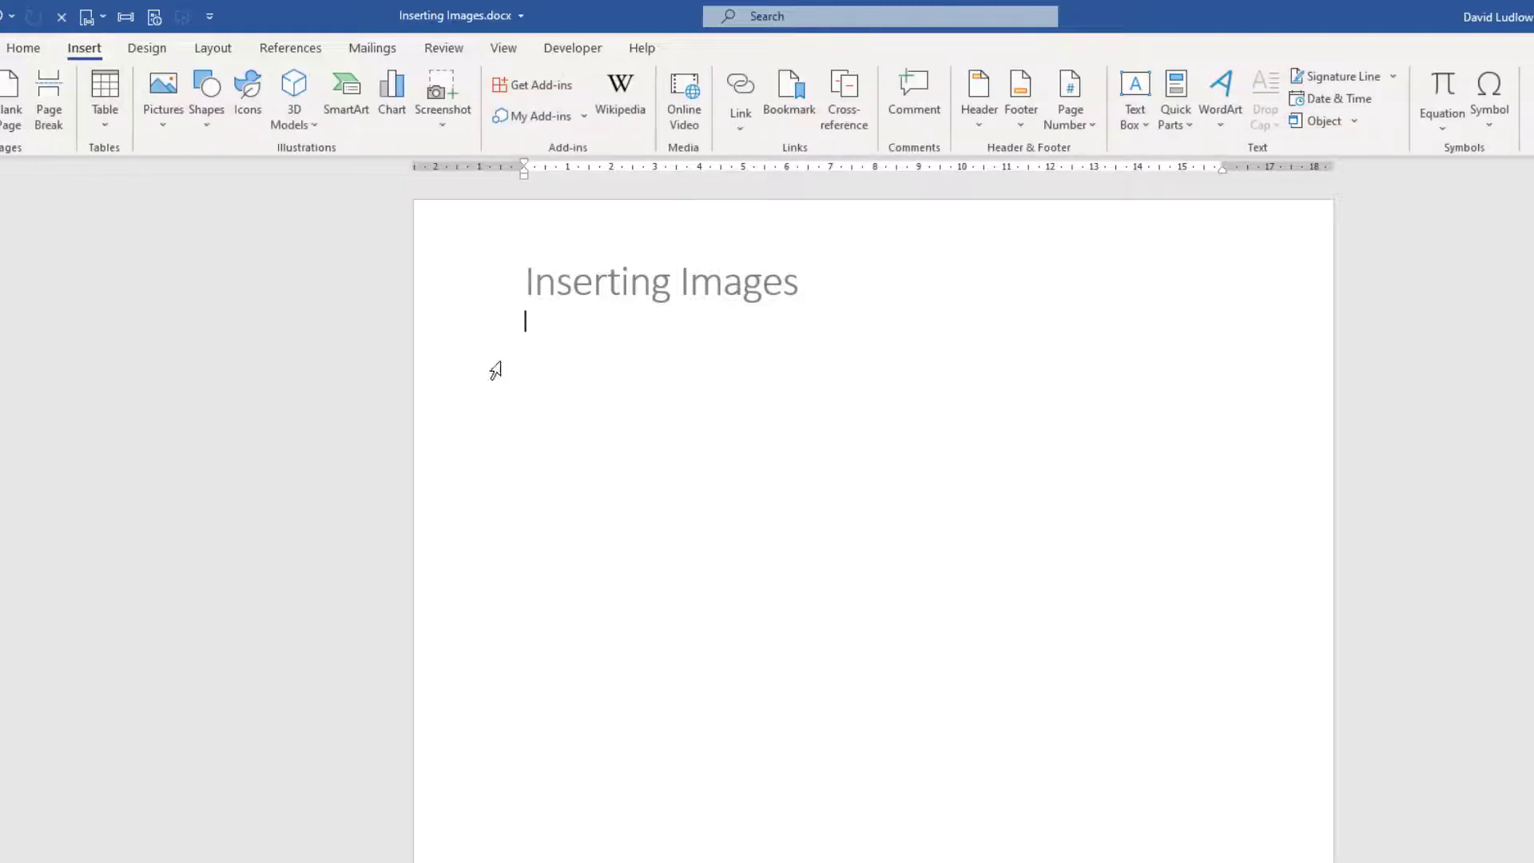
{"action": "left_click", "coordinate": [208, 96]}
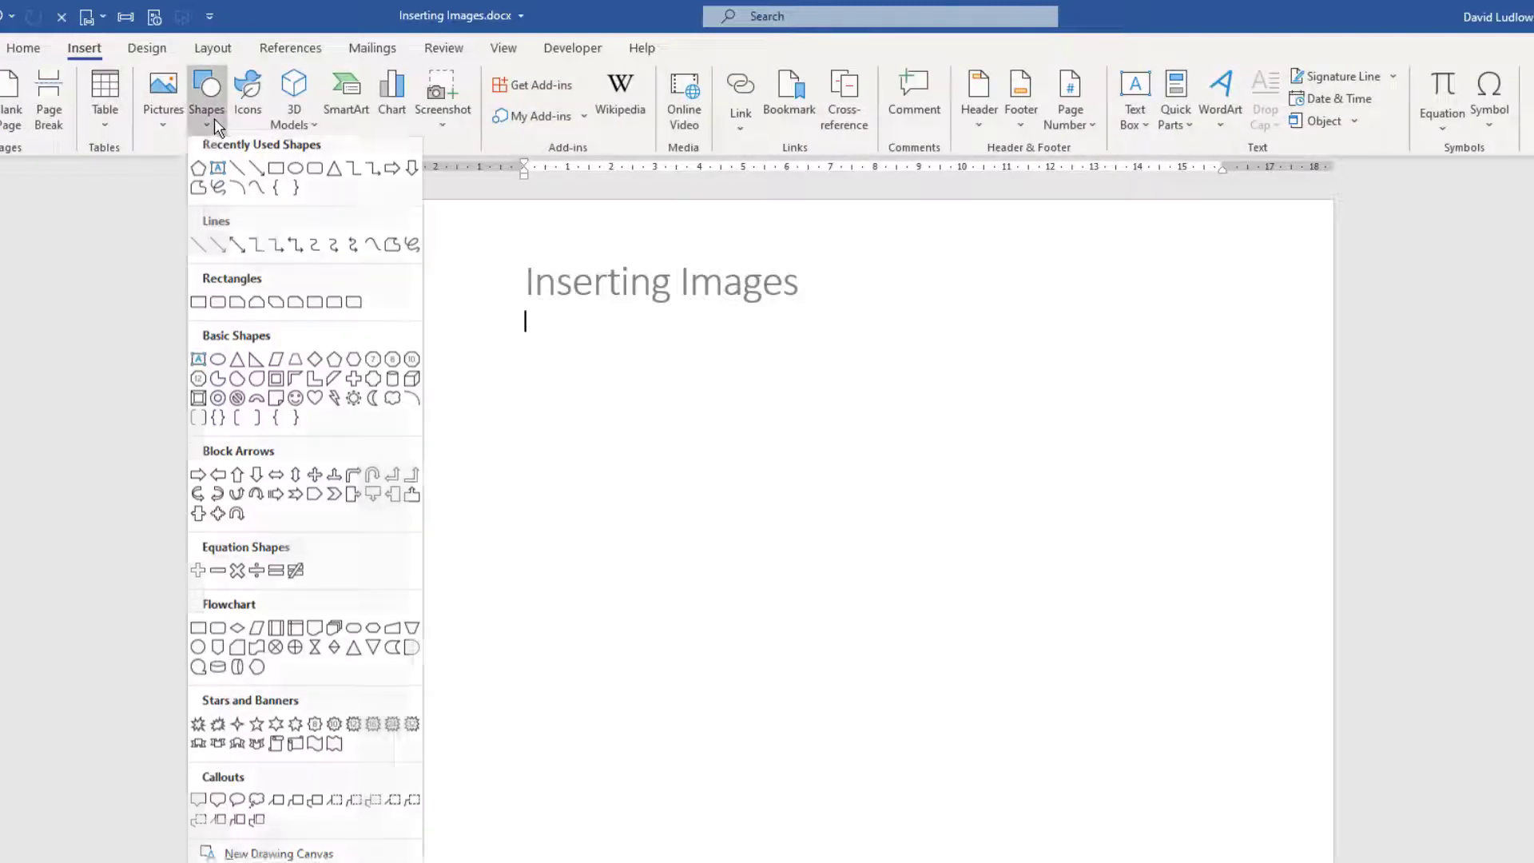
{"action": "left_click", "coordinate": [328, 185]}
{"action": "mouse_move", "coordinate": [613, 364]}
{"action": "left_mouse_down"}
{"action": "mouse_move", "coordinate": [839, 623]}
{"action": "mouse_move", "coordinate": [952, 708]}
{"action": "left_mouse_up"}
{"action": "left_click", "coordinate": [700, 99]}
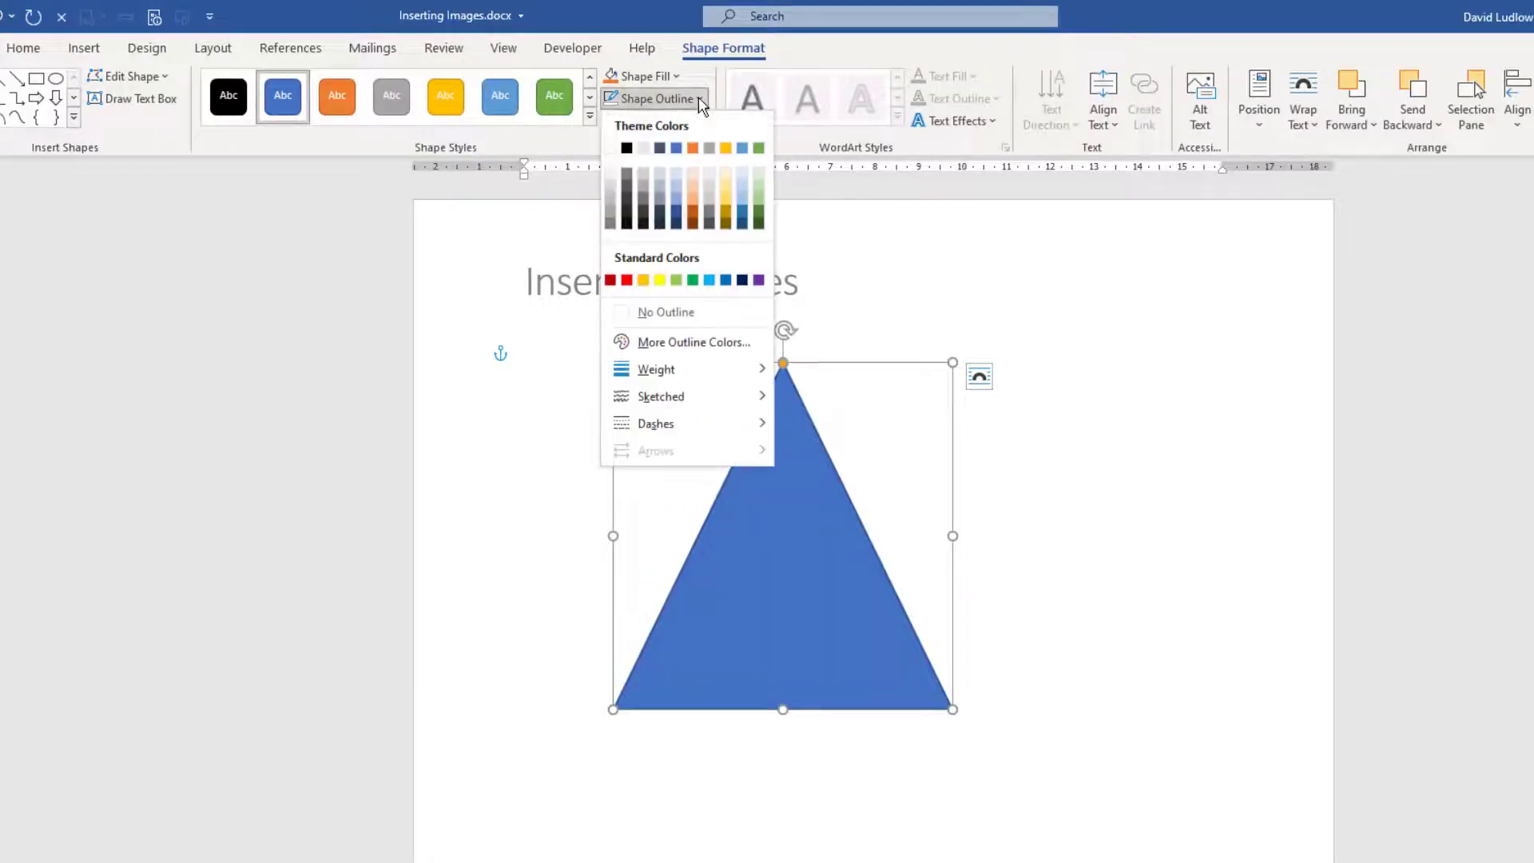
{"action": "left_click", "coordinate": [689, 312]}
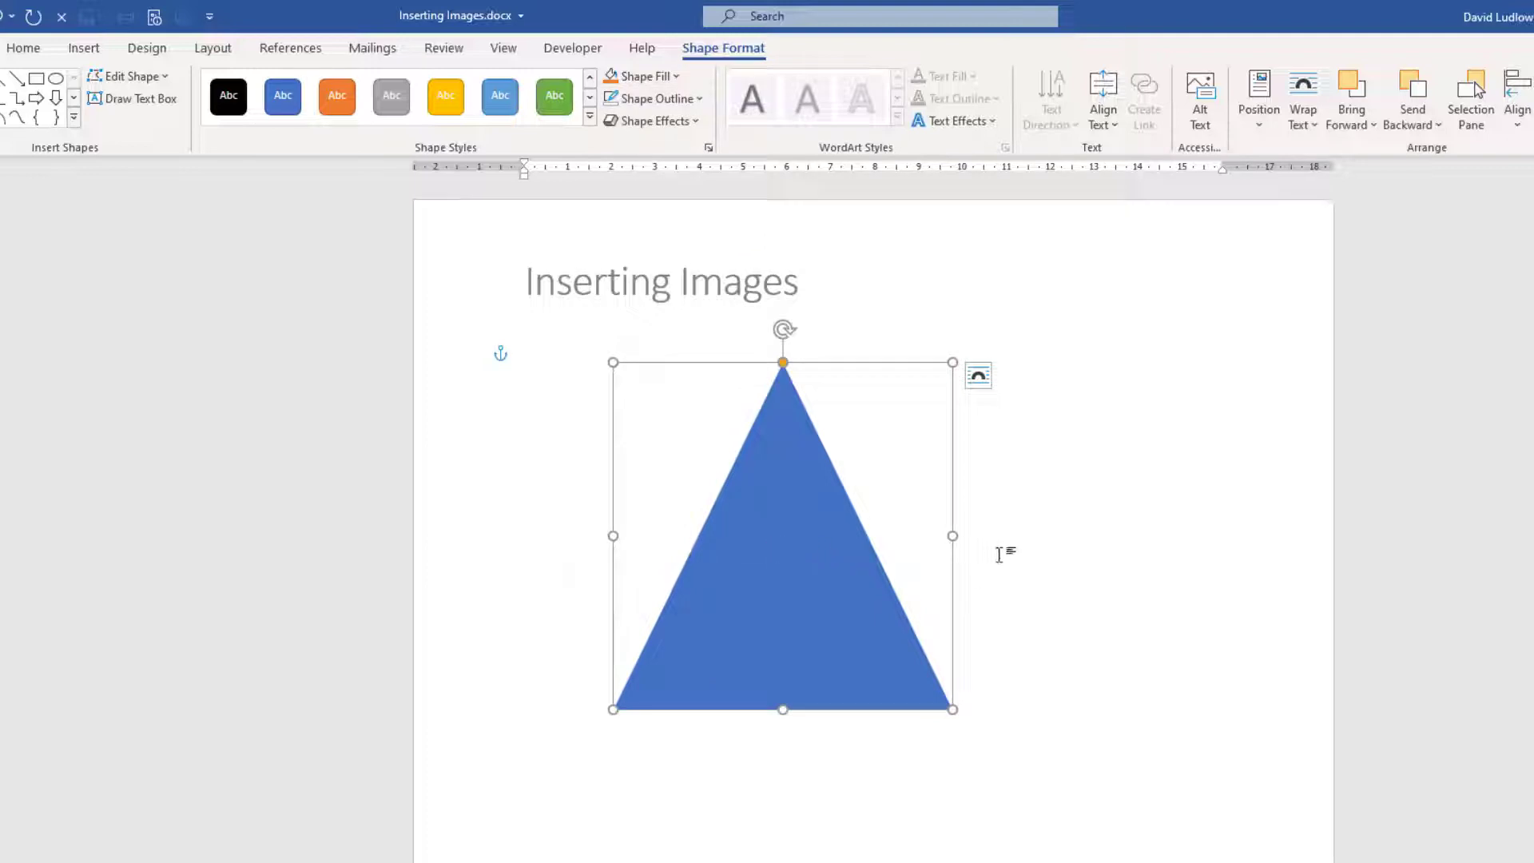
Duplicate the triangle three times, each copy offset slightly right and down.
{"action": "key", "text": "ctrl+d"}
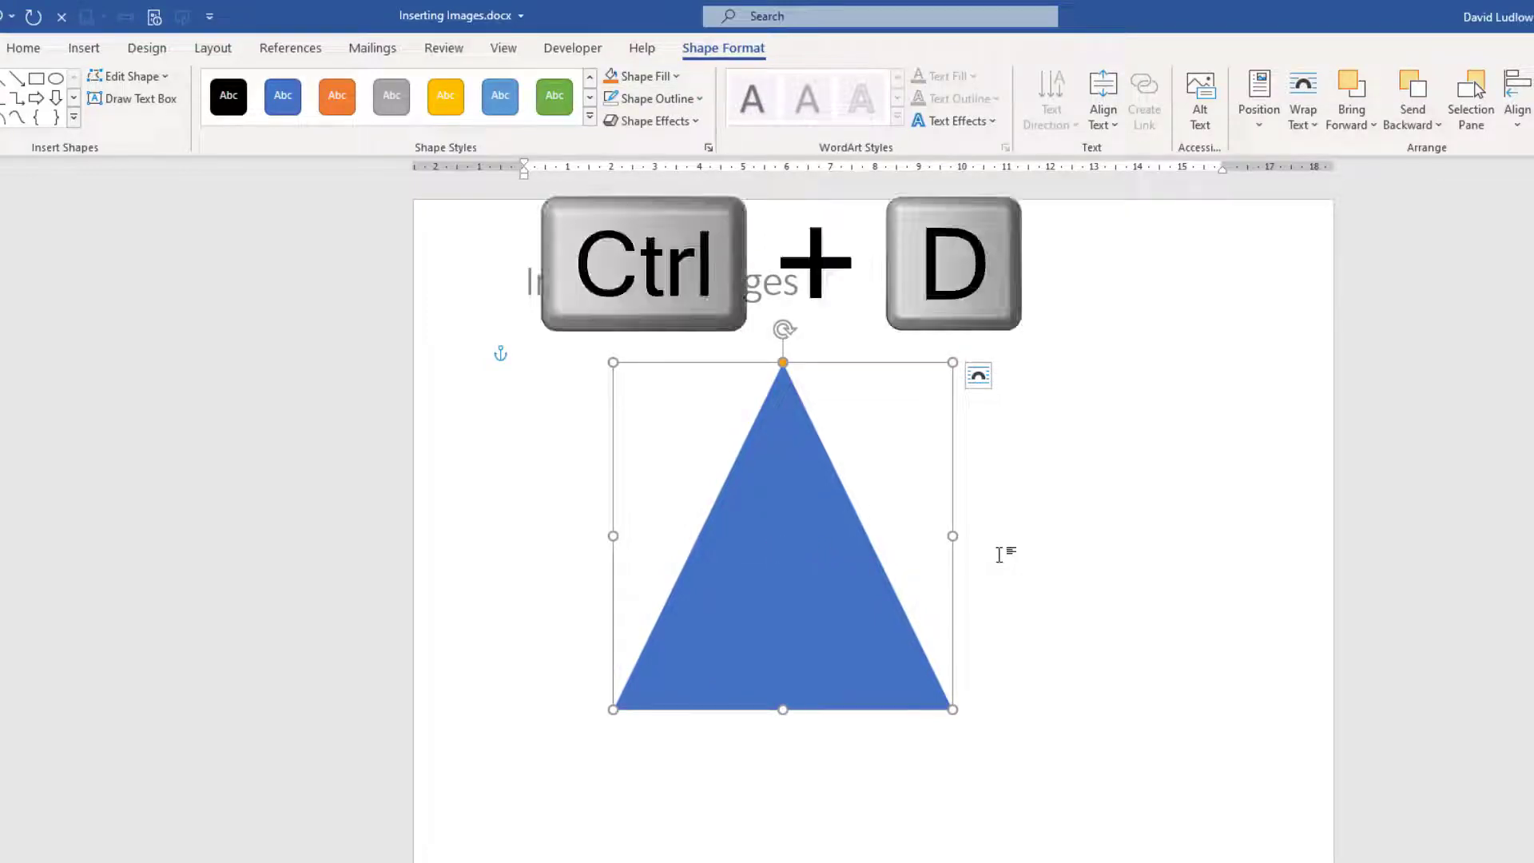
{"action": "mouse_move", "coordinate": [802, 572]}
{"action": "left_mouse_down"}
{"action": "mouse_move", "coordinate": [963, 627]}
{"action": "mouse_move", "coordinate": [943, 581]}
{"action": "mouse_move", "coordinate": [813, 579]}
{"action": "left_mouse_up"}
{"action": "key", "text": "ctrl+d"}
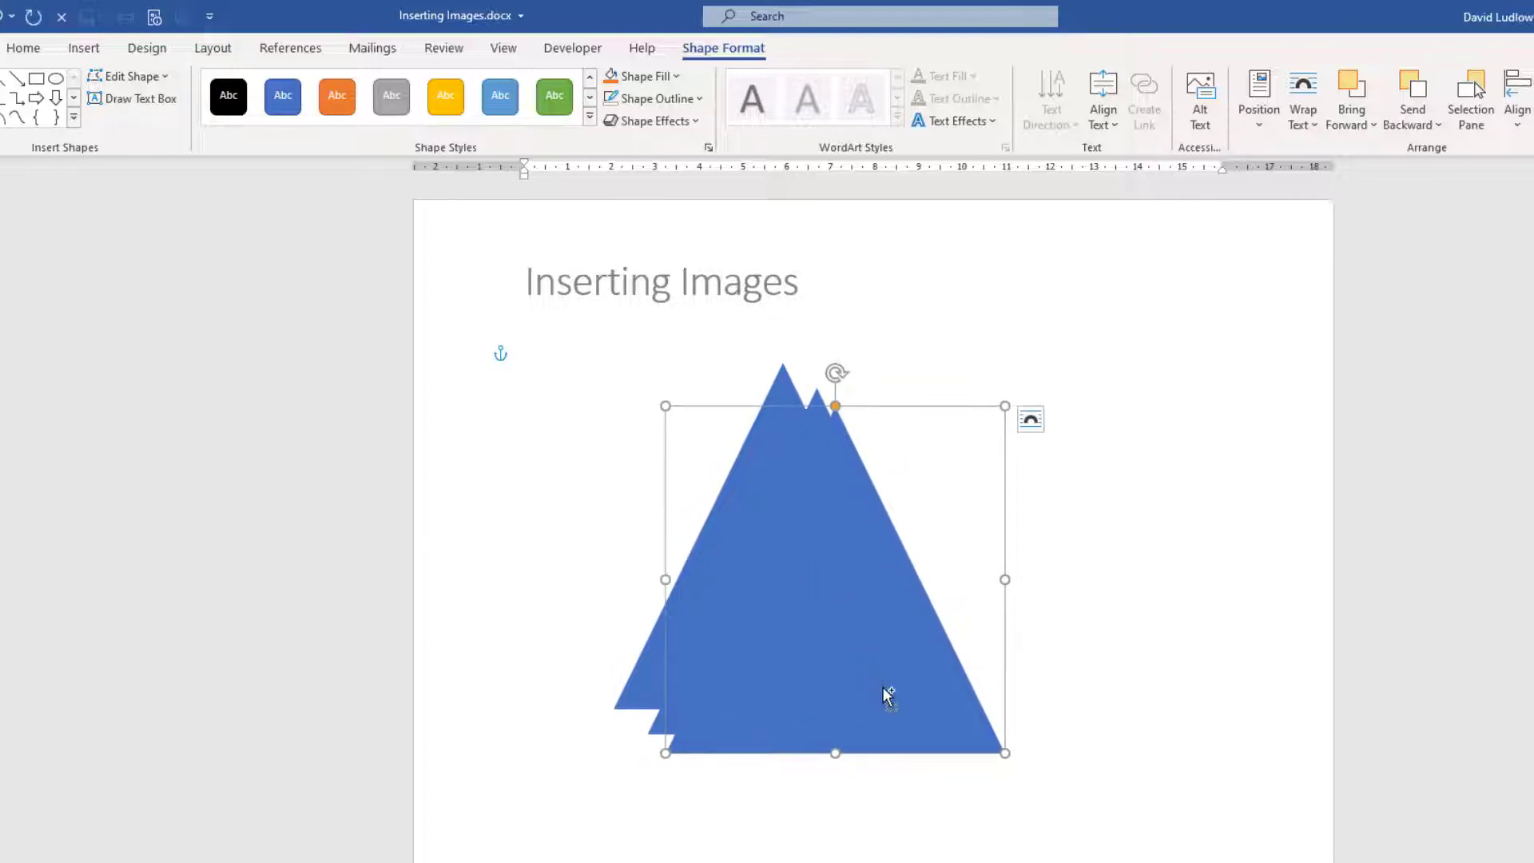
{"action": "key", "text": "ctrl+d"}
Select all four triangles and group them into one 9.83 × 10.34 cm object.
{"action": "left_click", "coordinate": [1139, 666]}
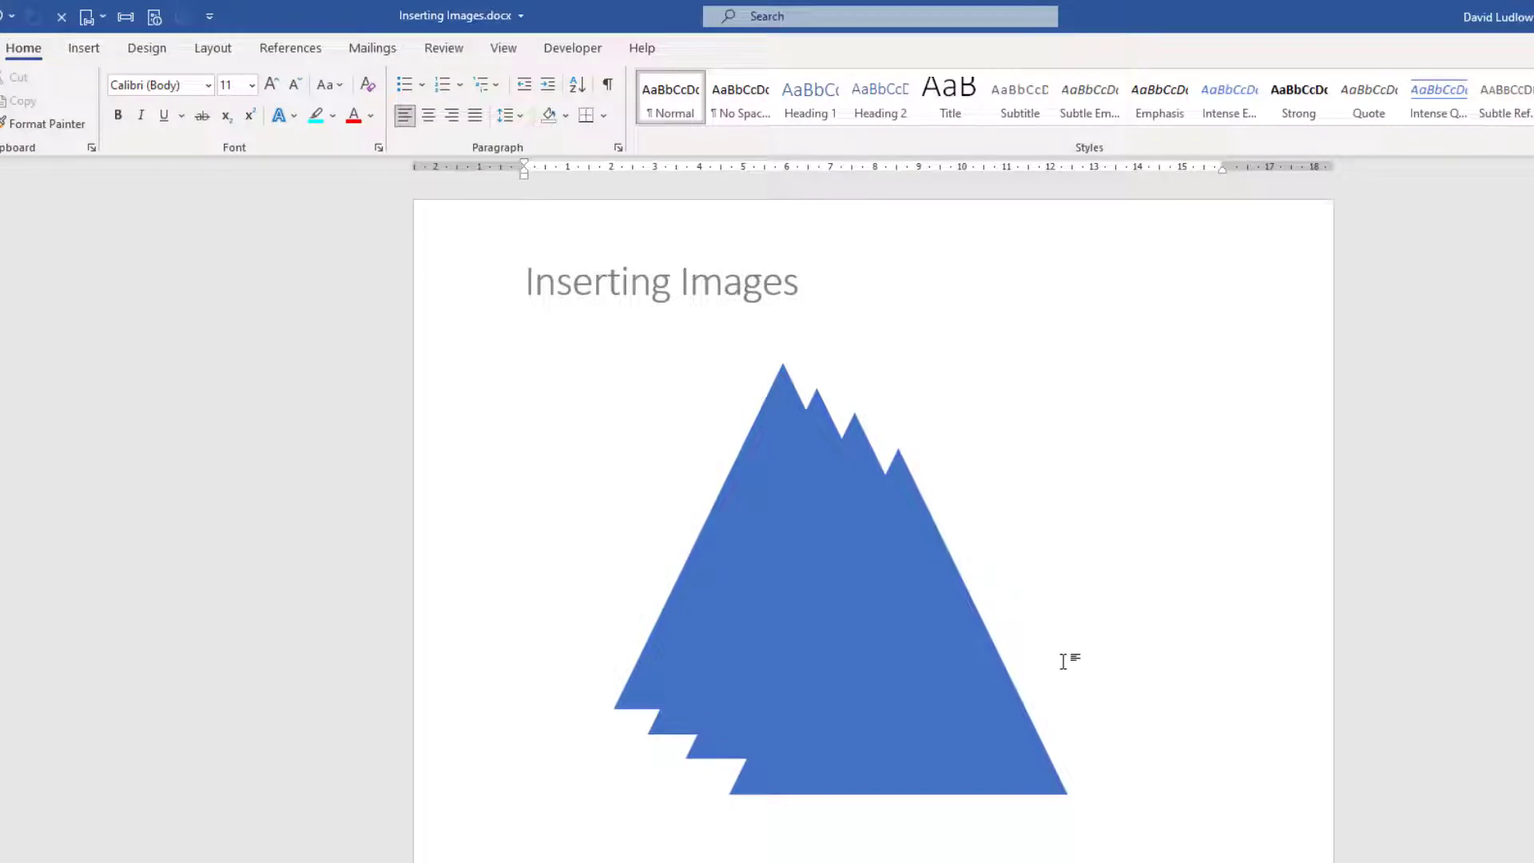
{"action": "left_click", "coordinate": [731, 502]}
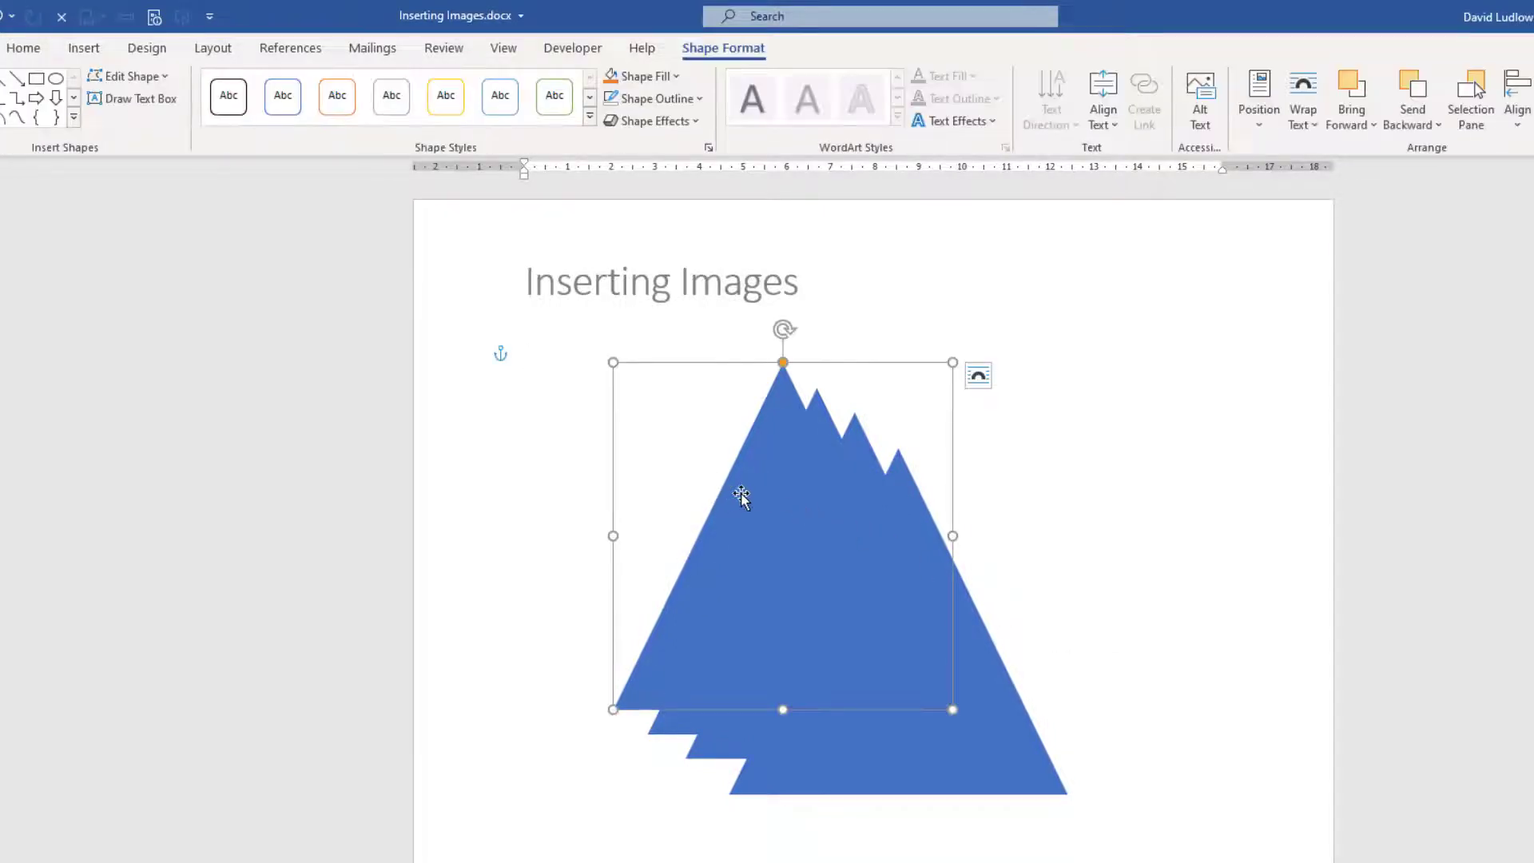
{"action": "left_click", "coordinate": [842, 490], "text": "shift"}
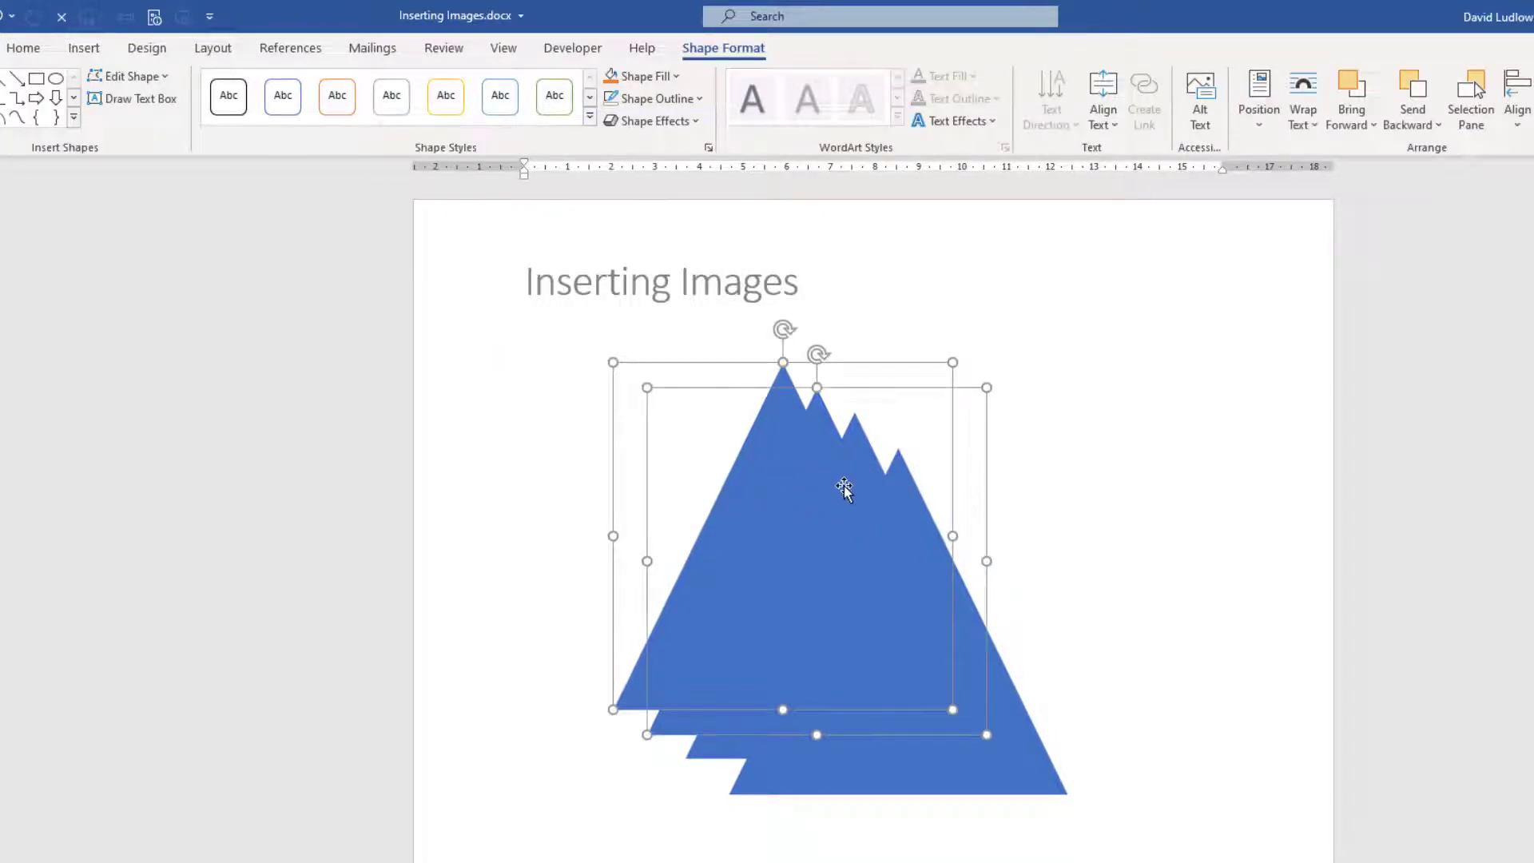
{"action": "left_click", "coordinate": [884, 514], "text": "shift"}
{"action": "left_click", "coordinate": [898, 518], "text": "shift"}
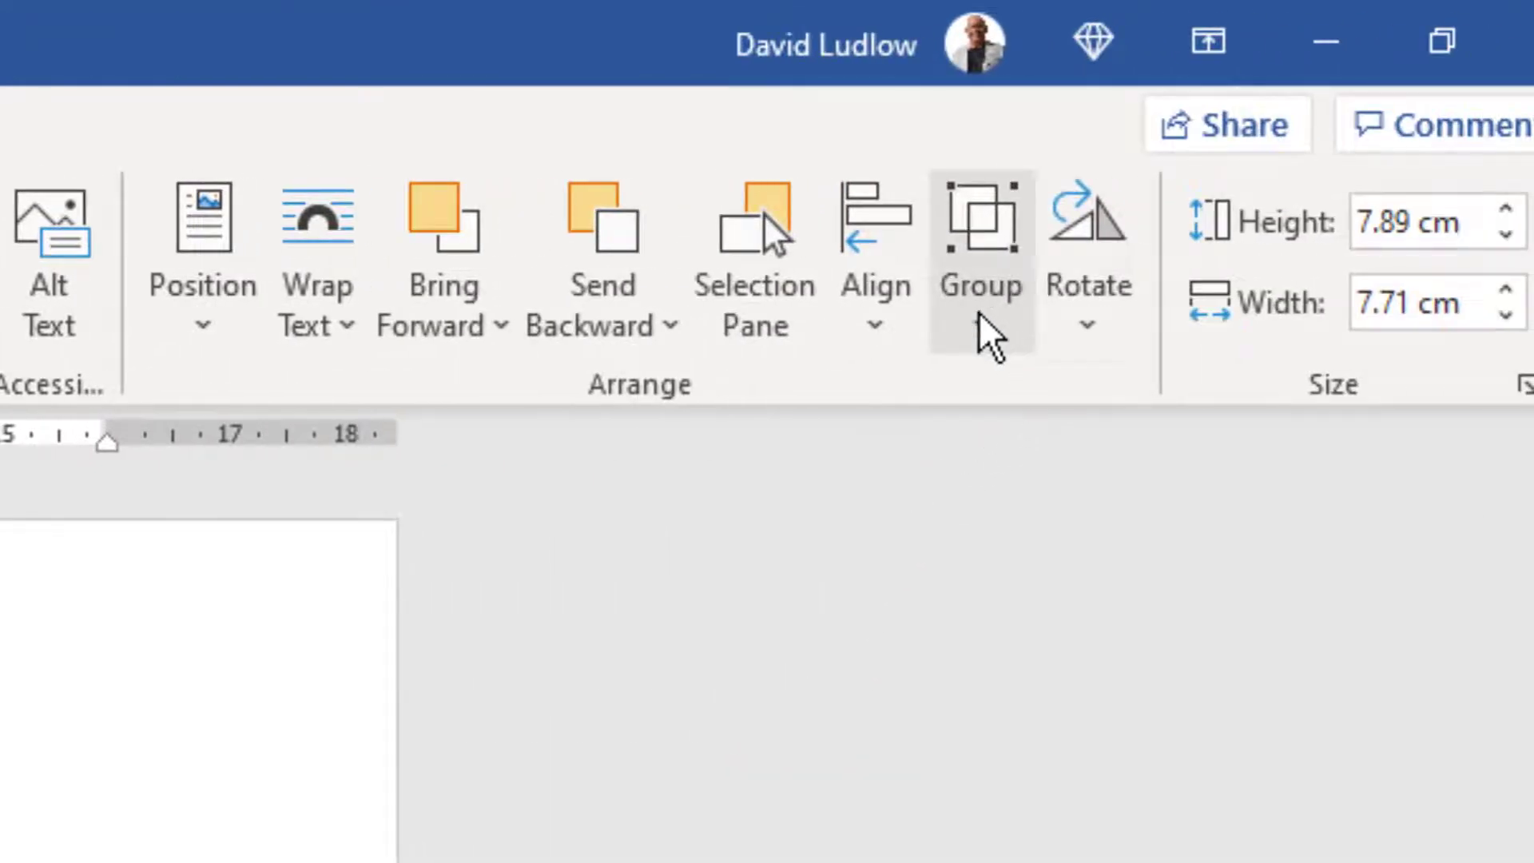
{"action": "left_click", "coordinate": [989, 336]}
{"action": "left_click", "coordinate": [1014, 418]}
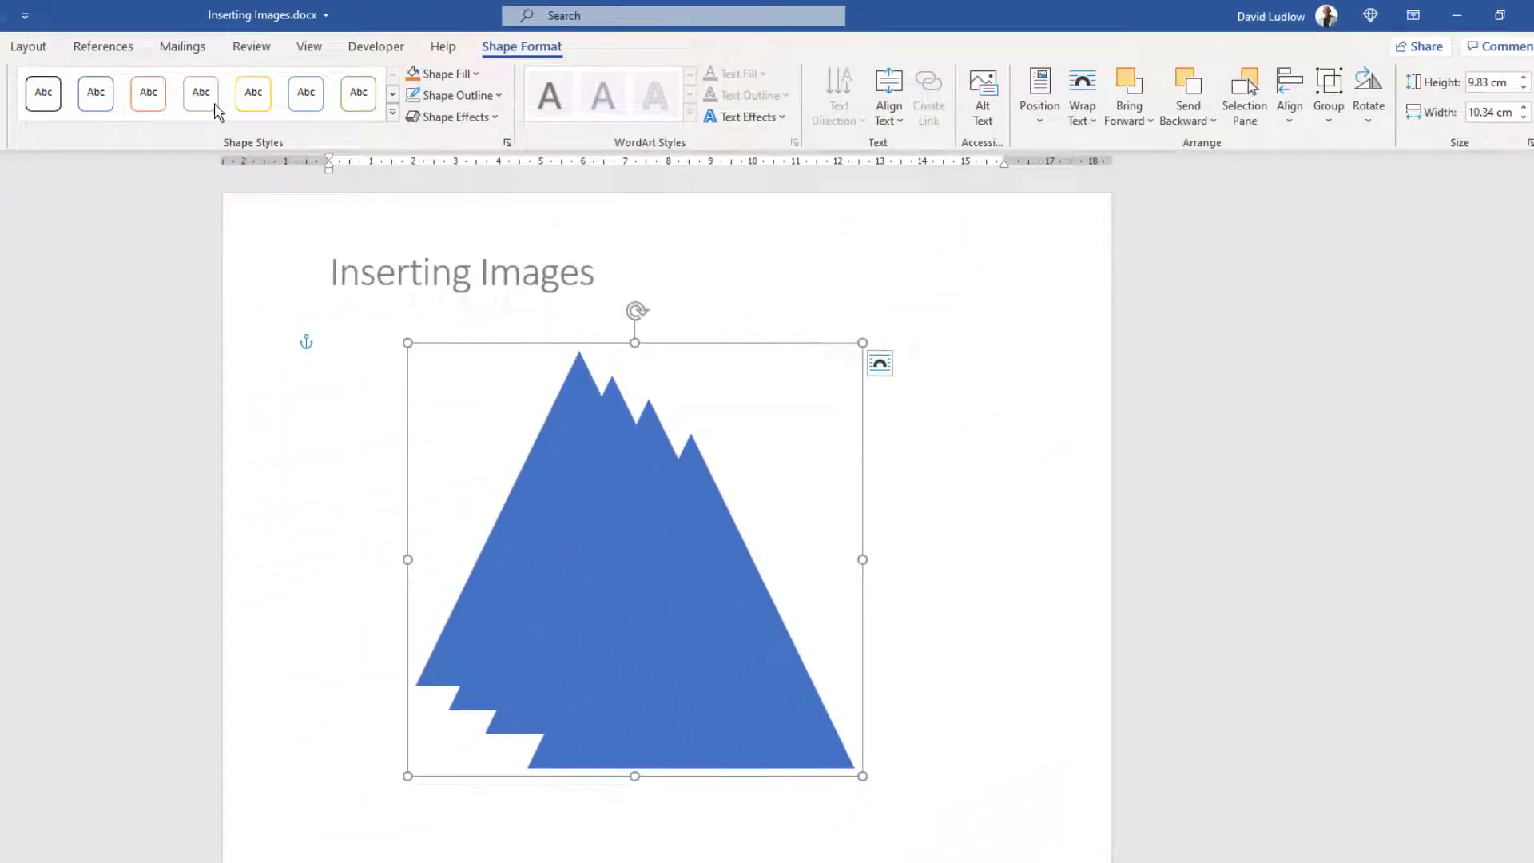
Fill the triangle group with the stock photo of the Giza pyramids in the desert.
{"action": "left_click", "coordinate": [470, 75]}
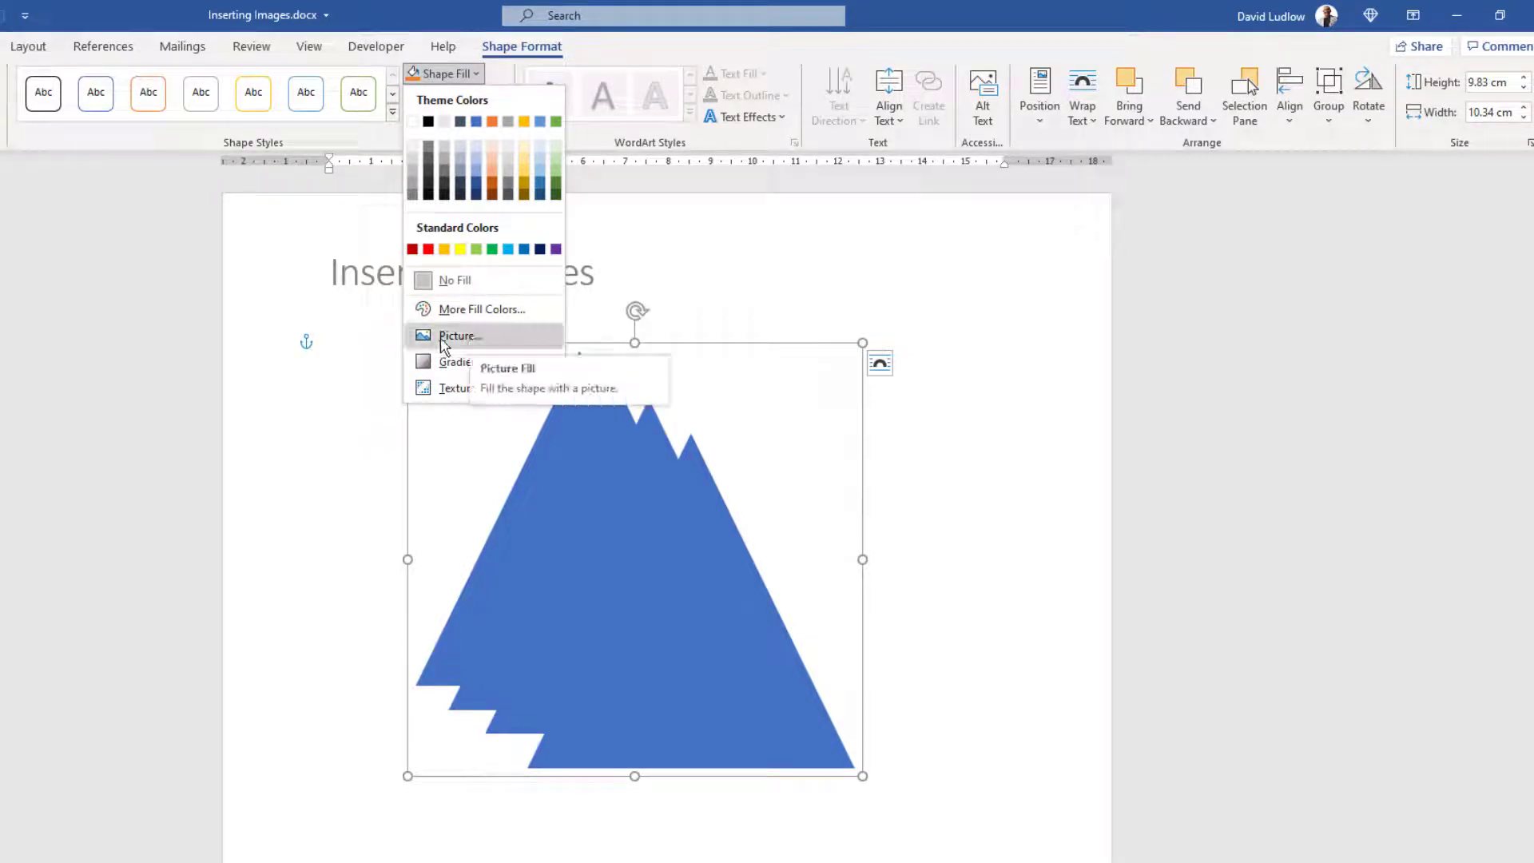
{"action": "left_click", "coordinate": [471, 340]}
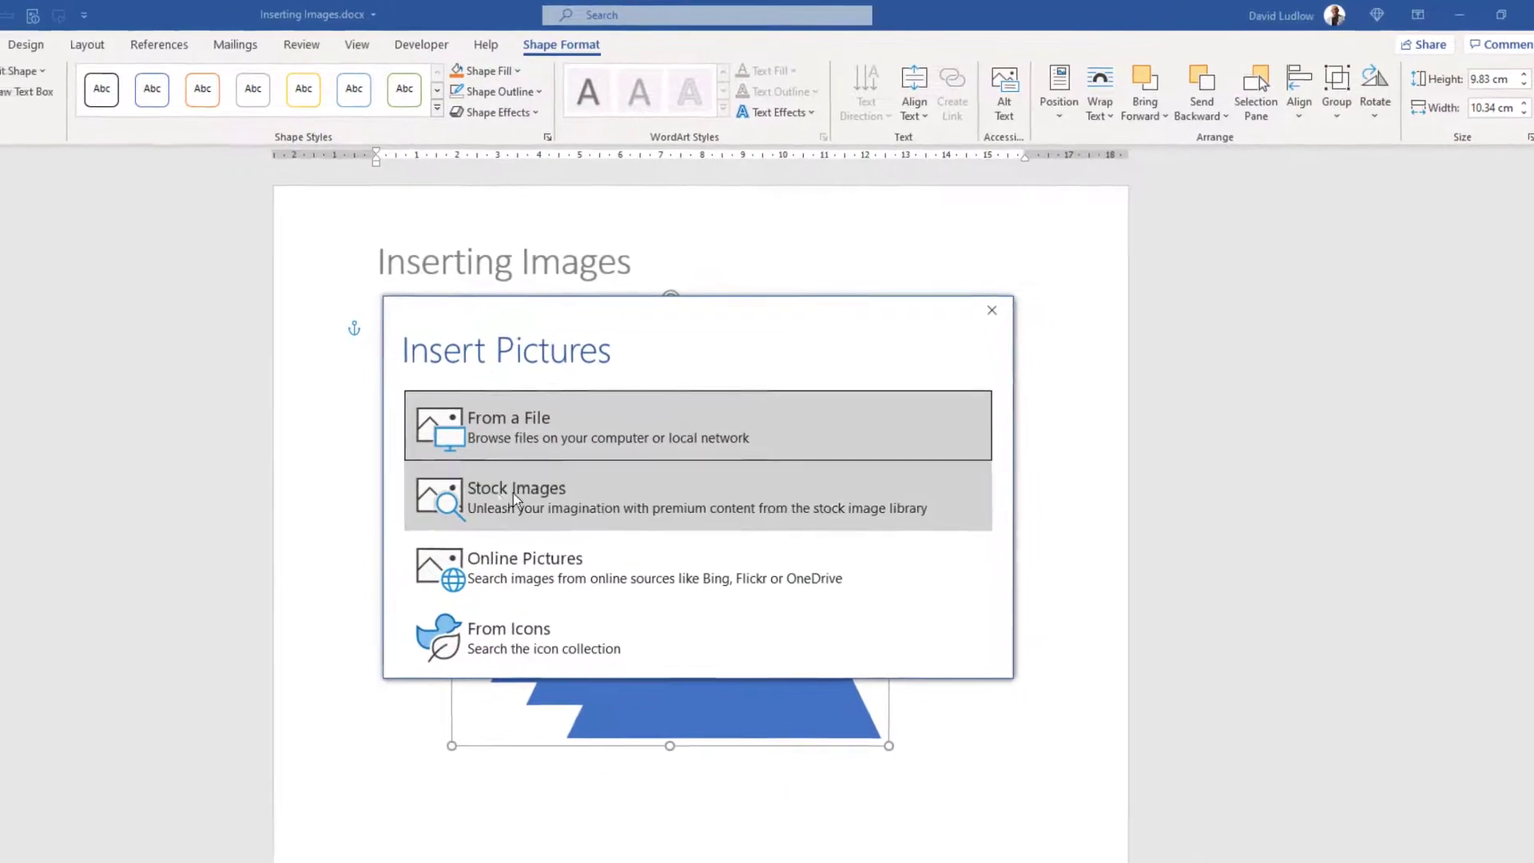
{"action": "left_click", "coordinate": [459, 518]}
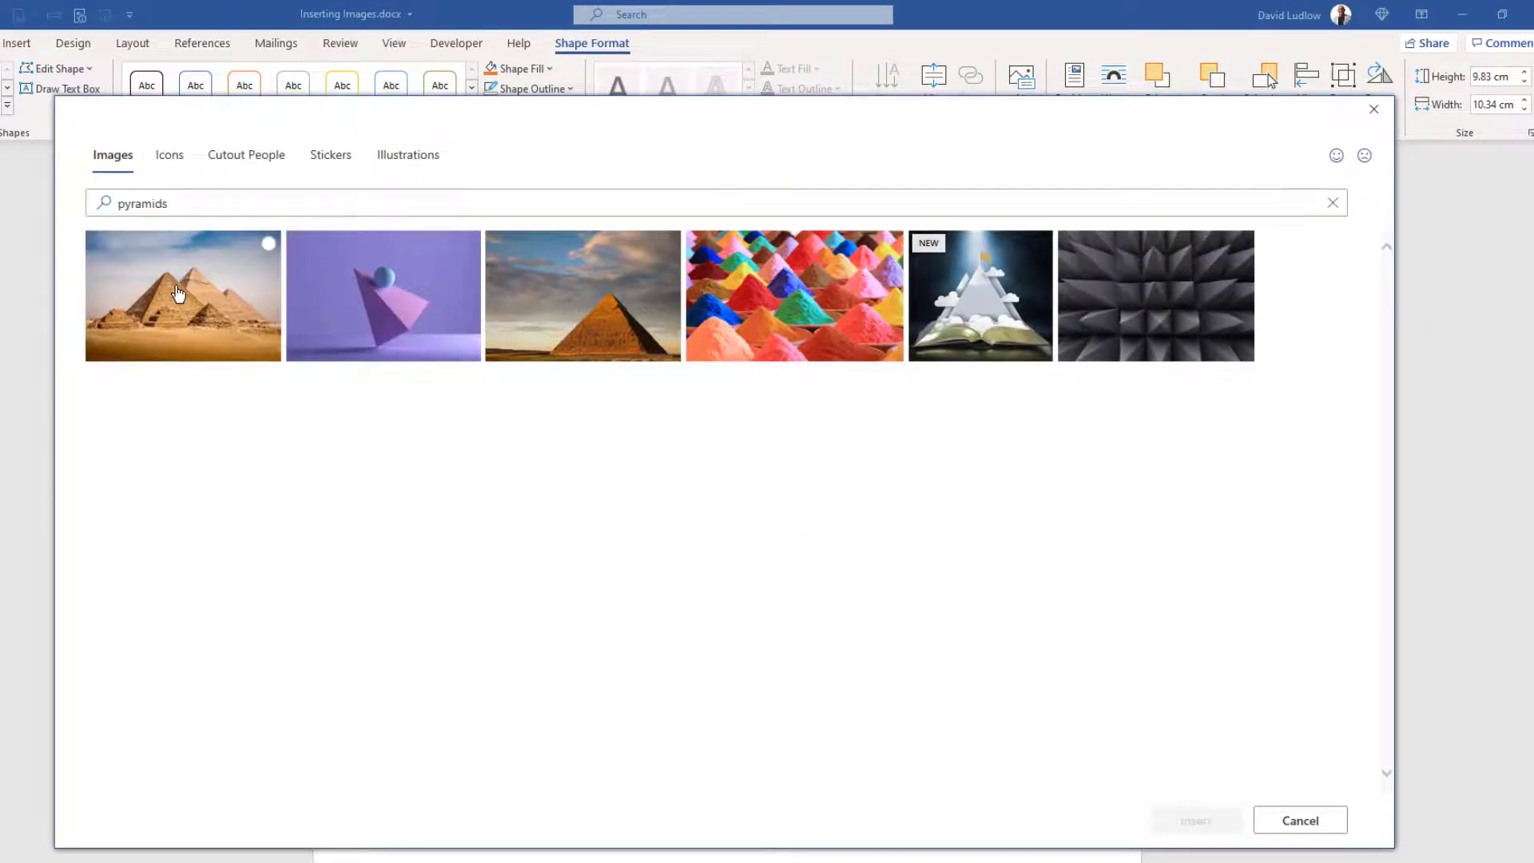
{"action": "left_click", "coordinate": [181, 297]}
{"action": "left_click", "coordinate": [1208, 823]}
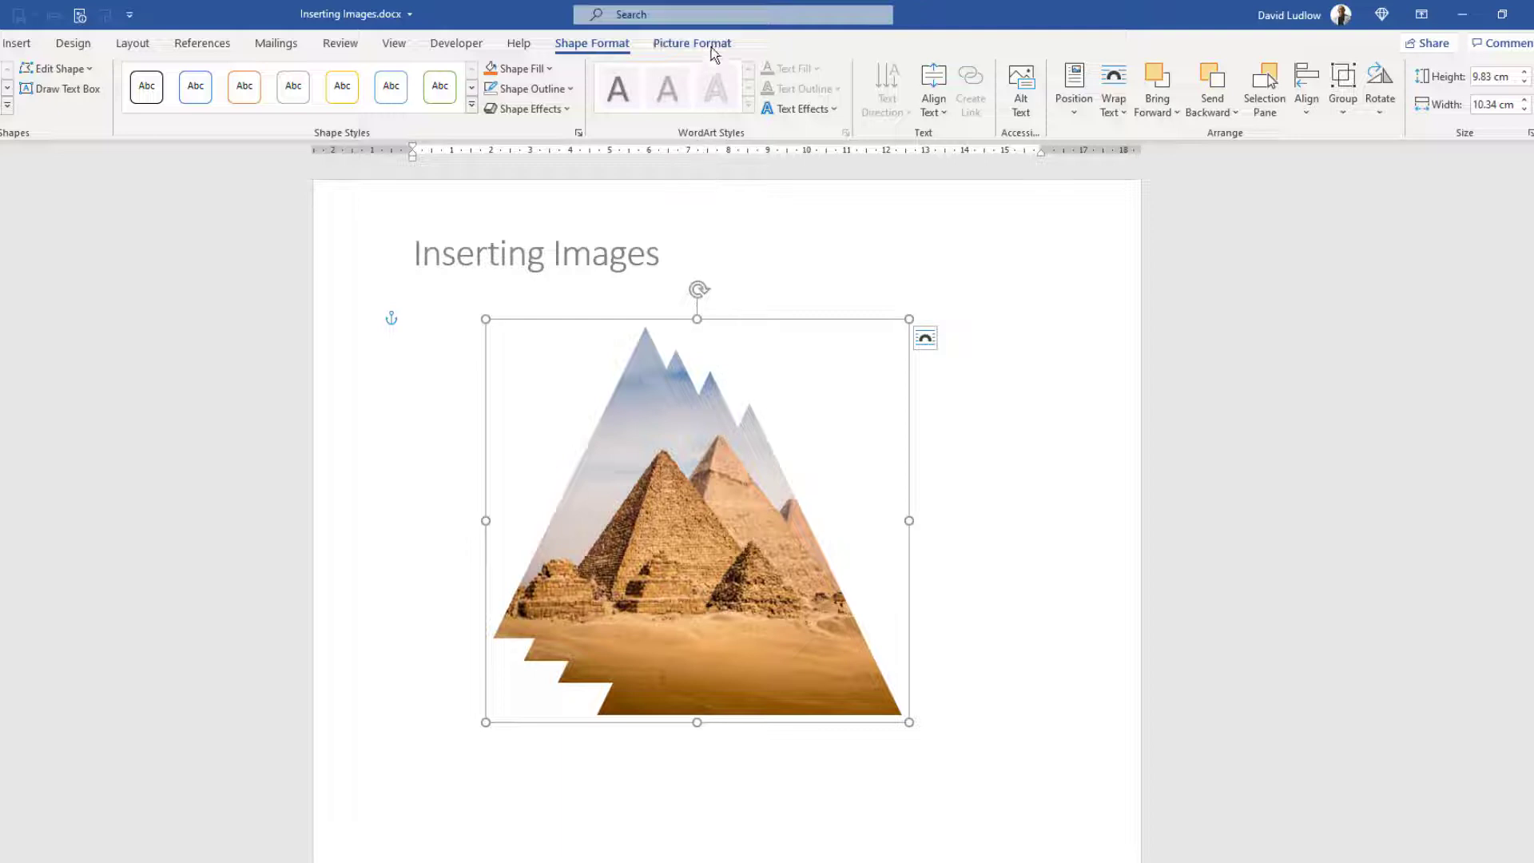
Give the pyramid triangles an upper-left perspective shadow and shrink the picture slightly.
{"action": "left_click", "coordinate": [564, 108]}
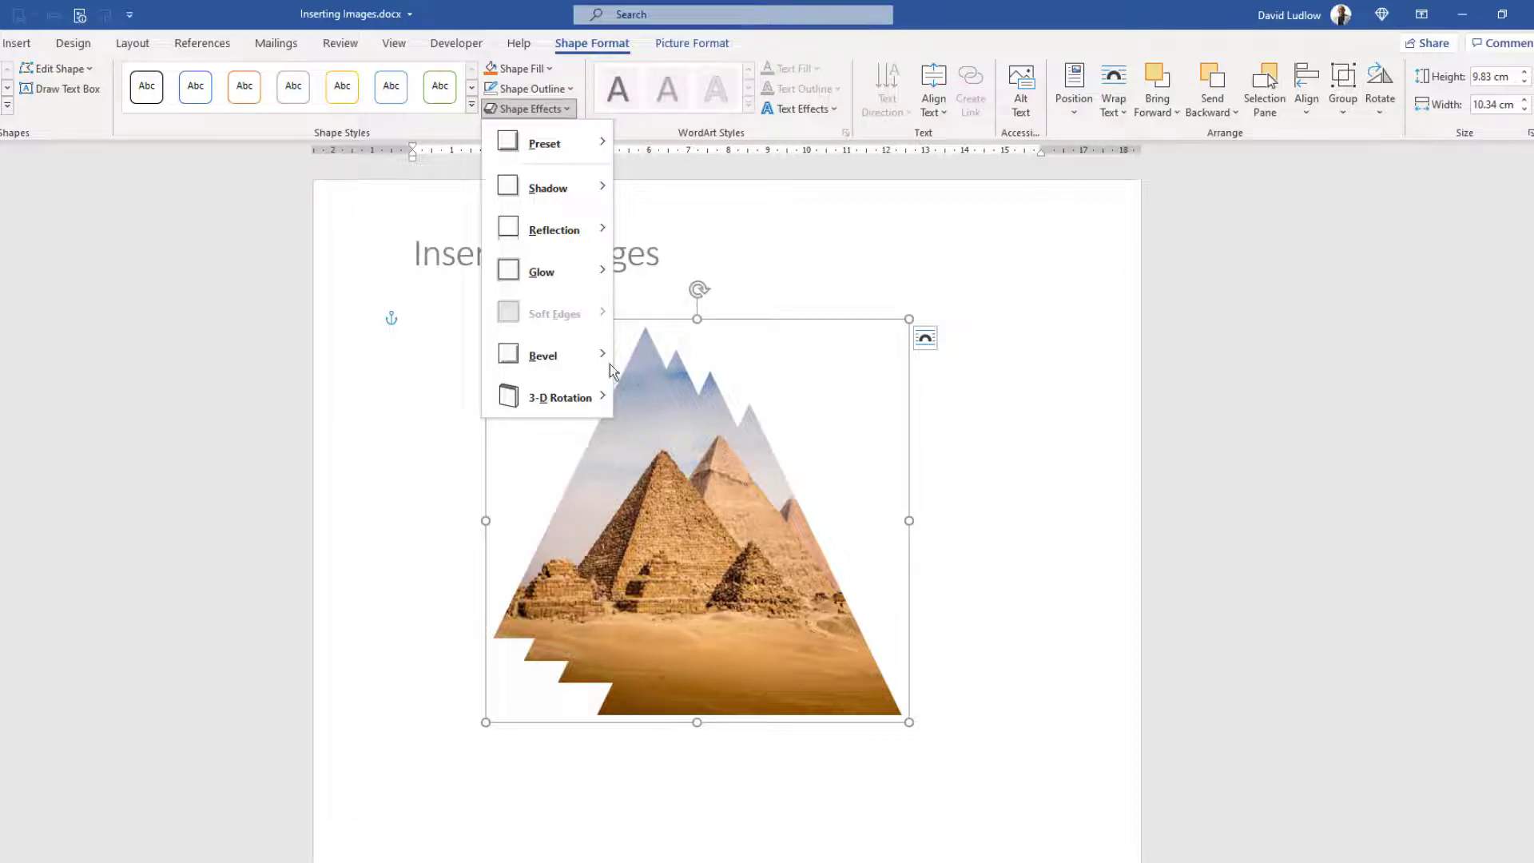
{"action": "mouse_move", "coordinate": [562, 362]}
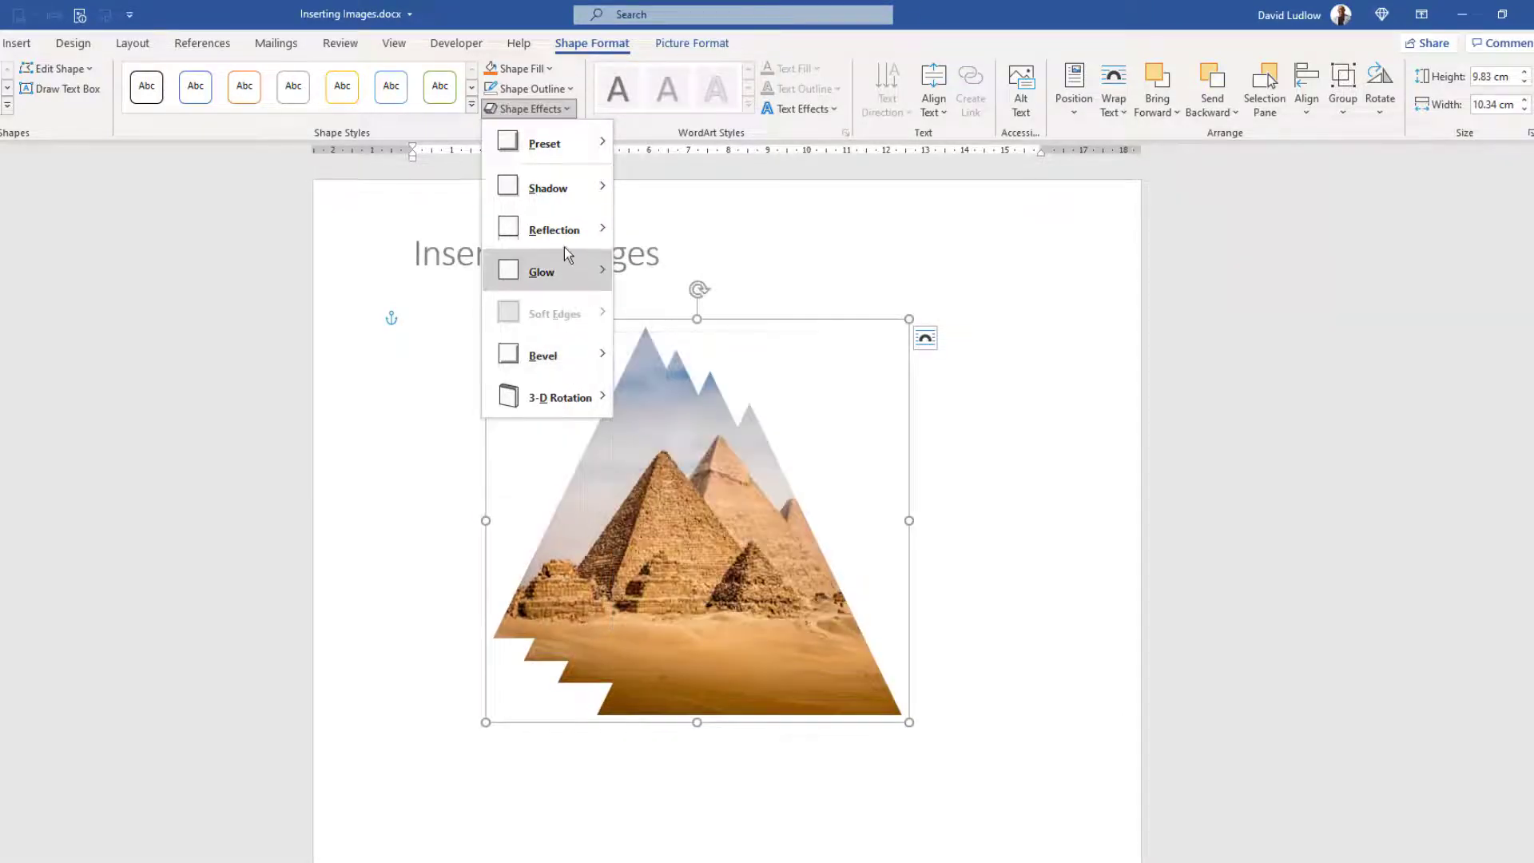
{"action": "mouse_move", "coordinate": [571, 185]}
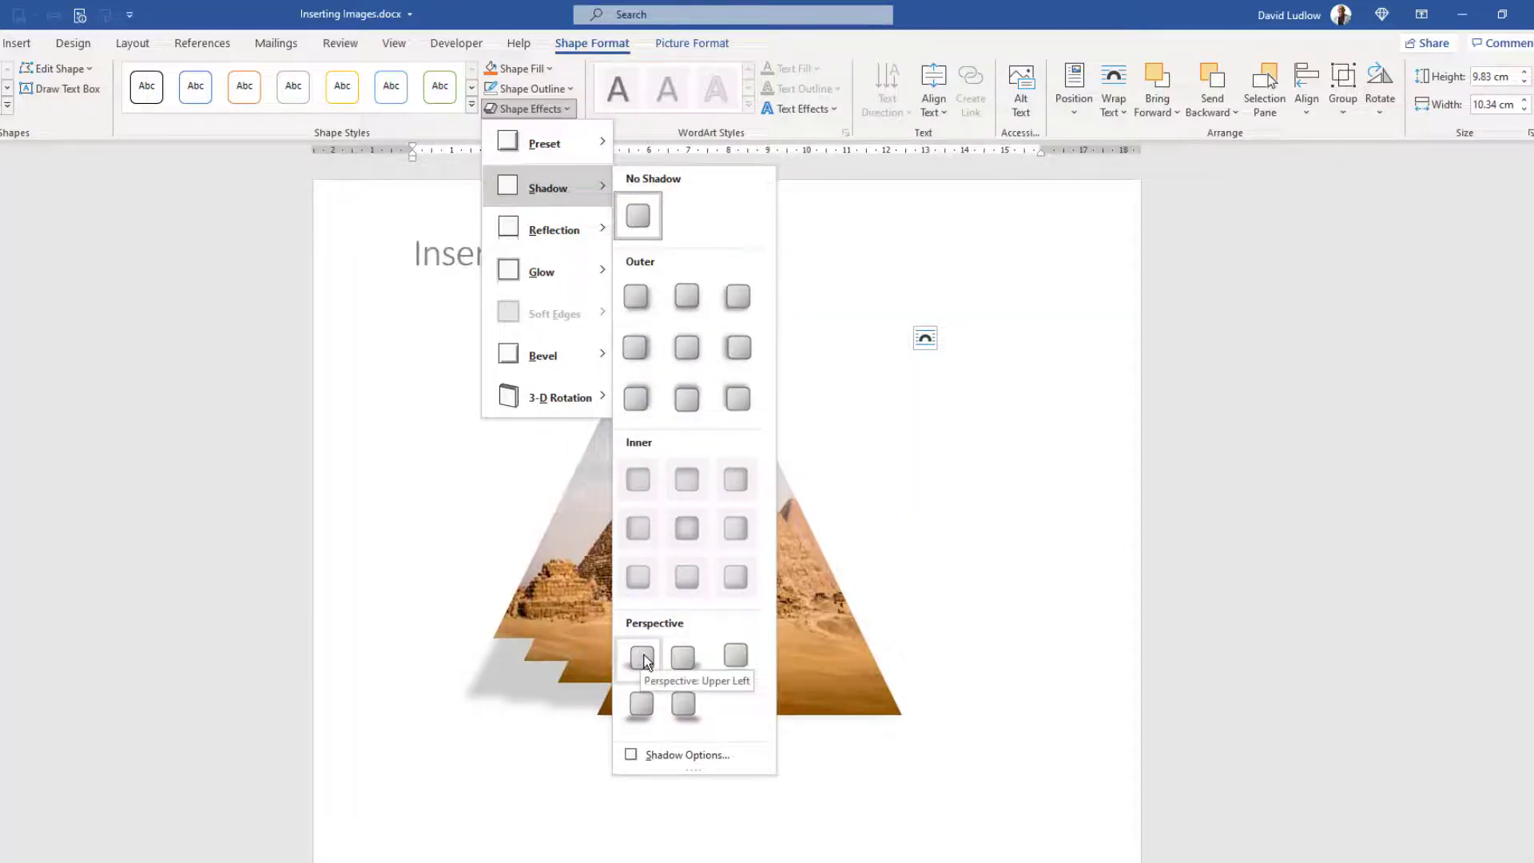
{"action": "left_click", "coordinate": [644, 658]}
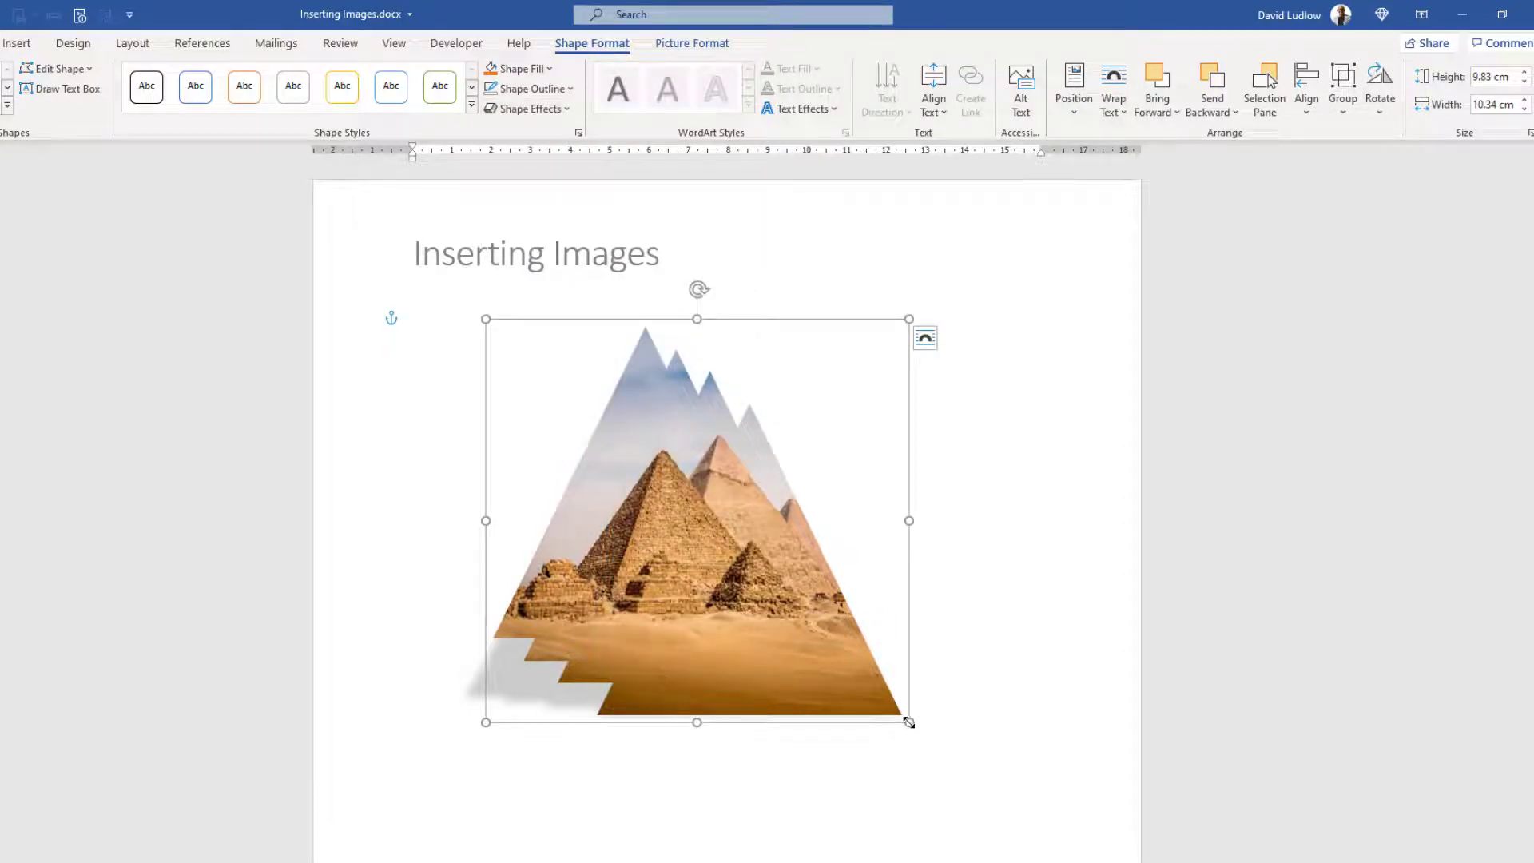
{"action": "left_click_drag", "start_coordinate": [909, 722], "coordinate": [757, 493]}
{"action": "left_click", "coordinate": [867, 491]}
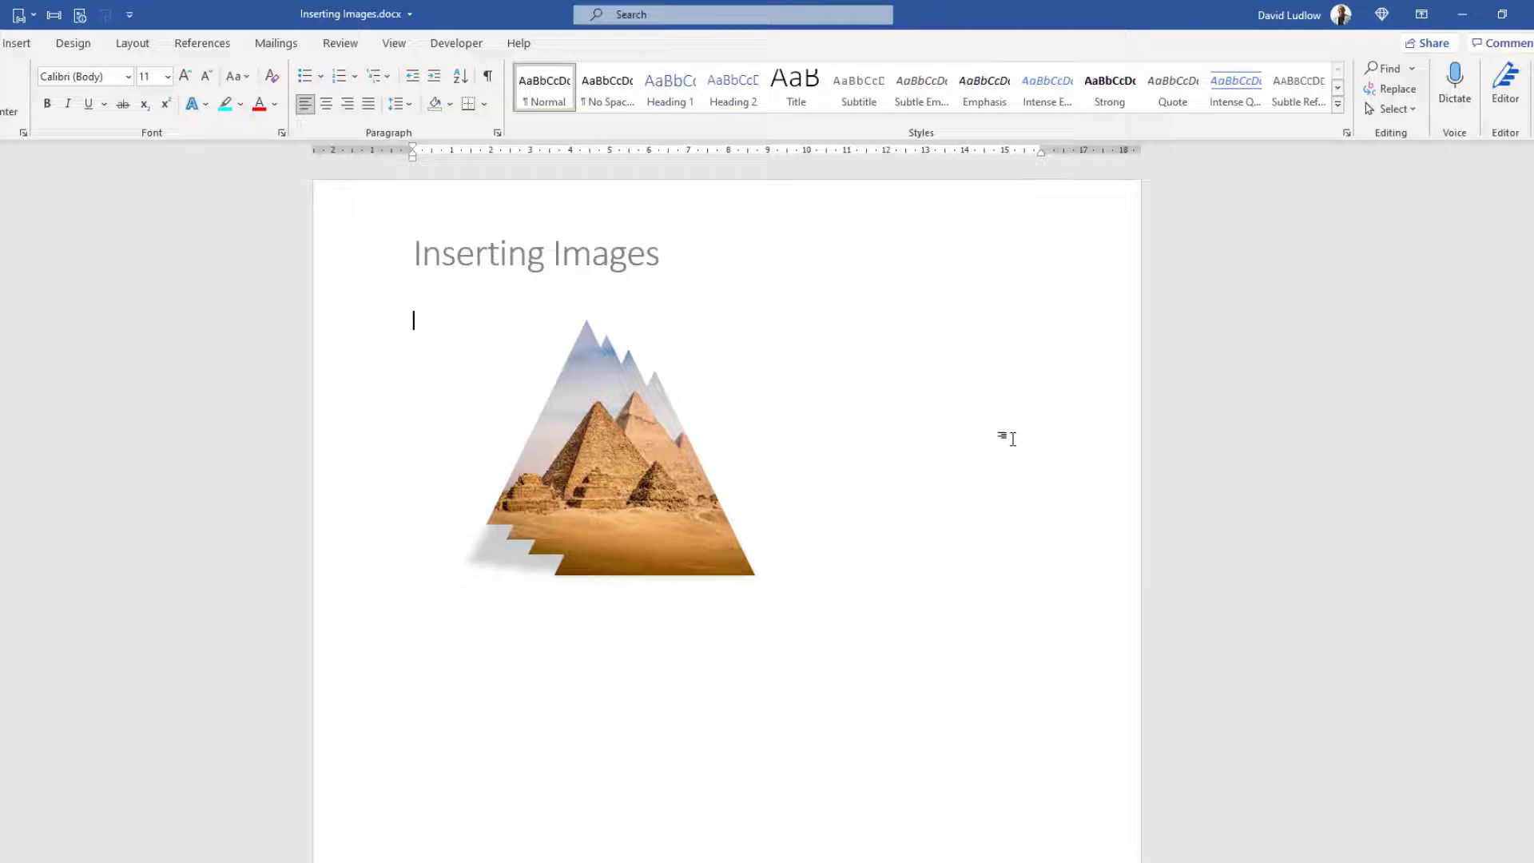
Delete the pyramid picture and draw a long, thin rectangle with no outline below the title.
{"action": "double_click", "coordinate": [620, 478]}
{"action": "key", "text": "Delete"}
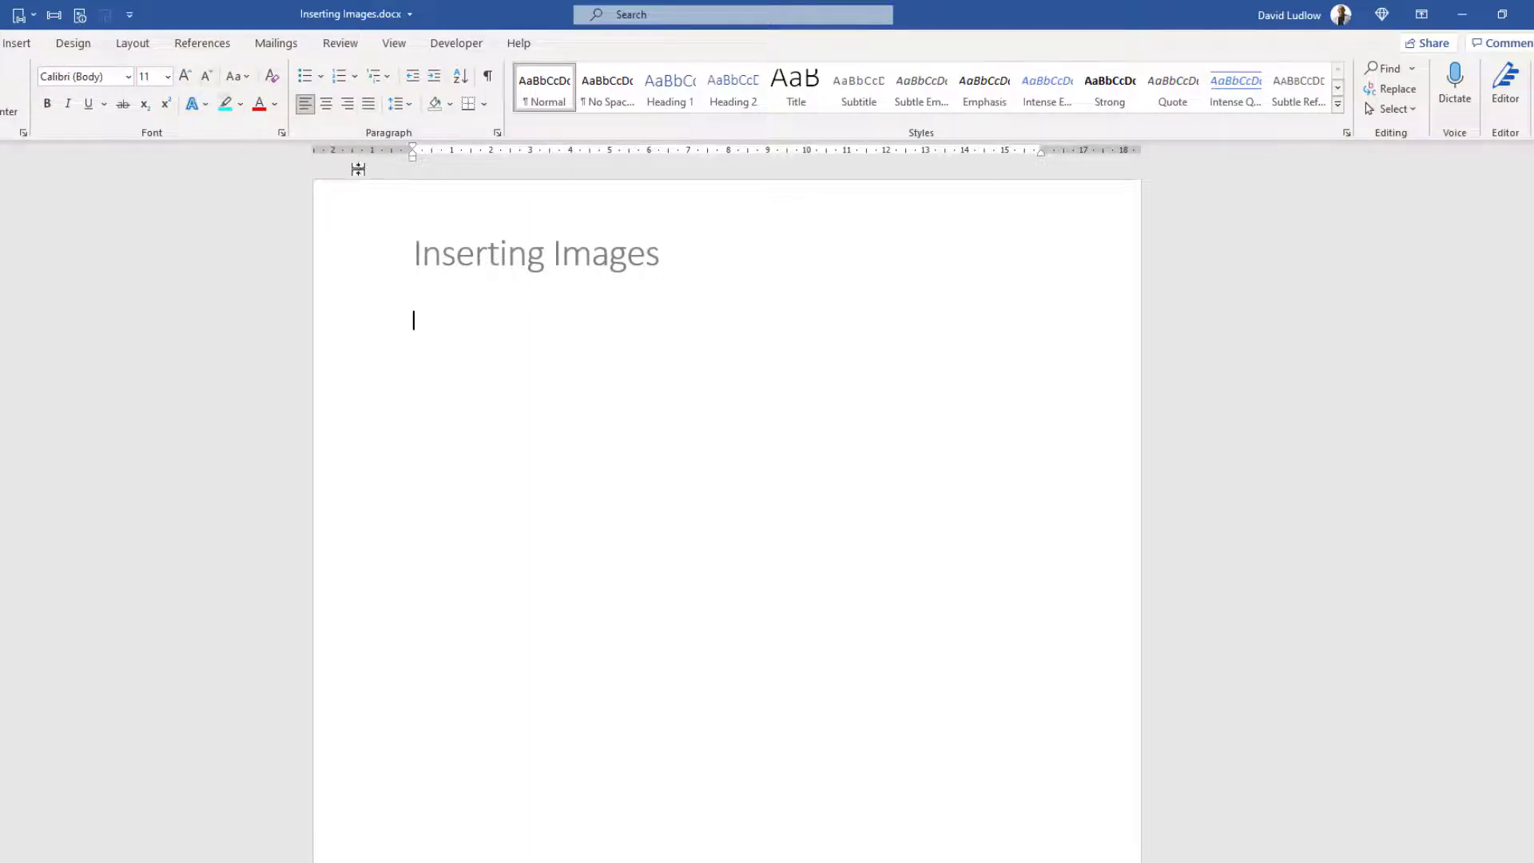
{"action": "left_click", "coordinate": [19, 45]}
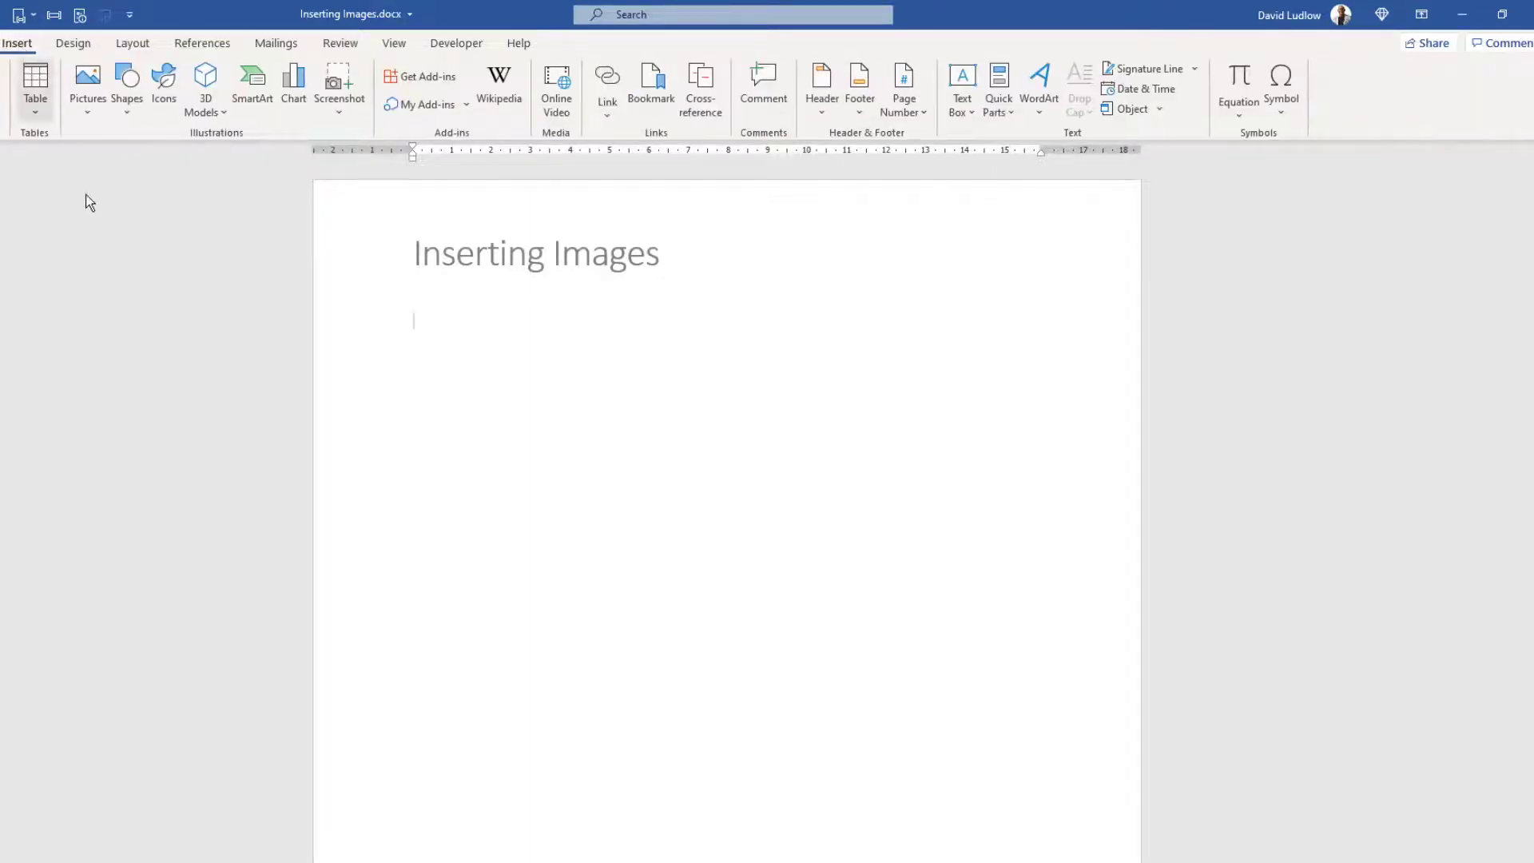
{"action": "left_click", "coordinate": [124, 110]}
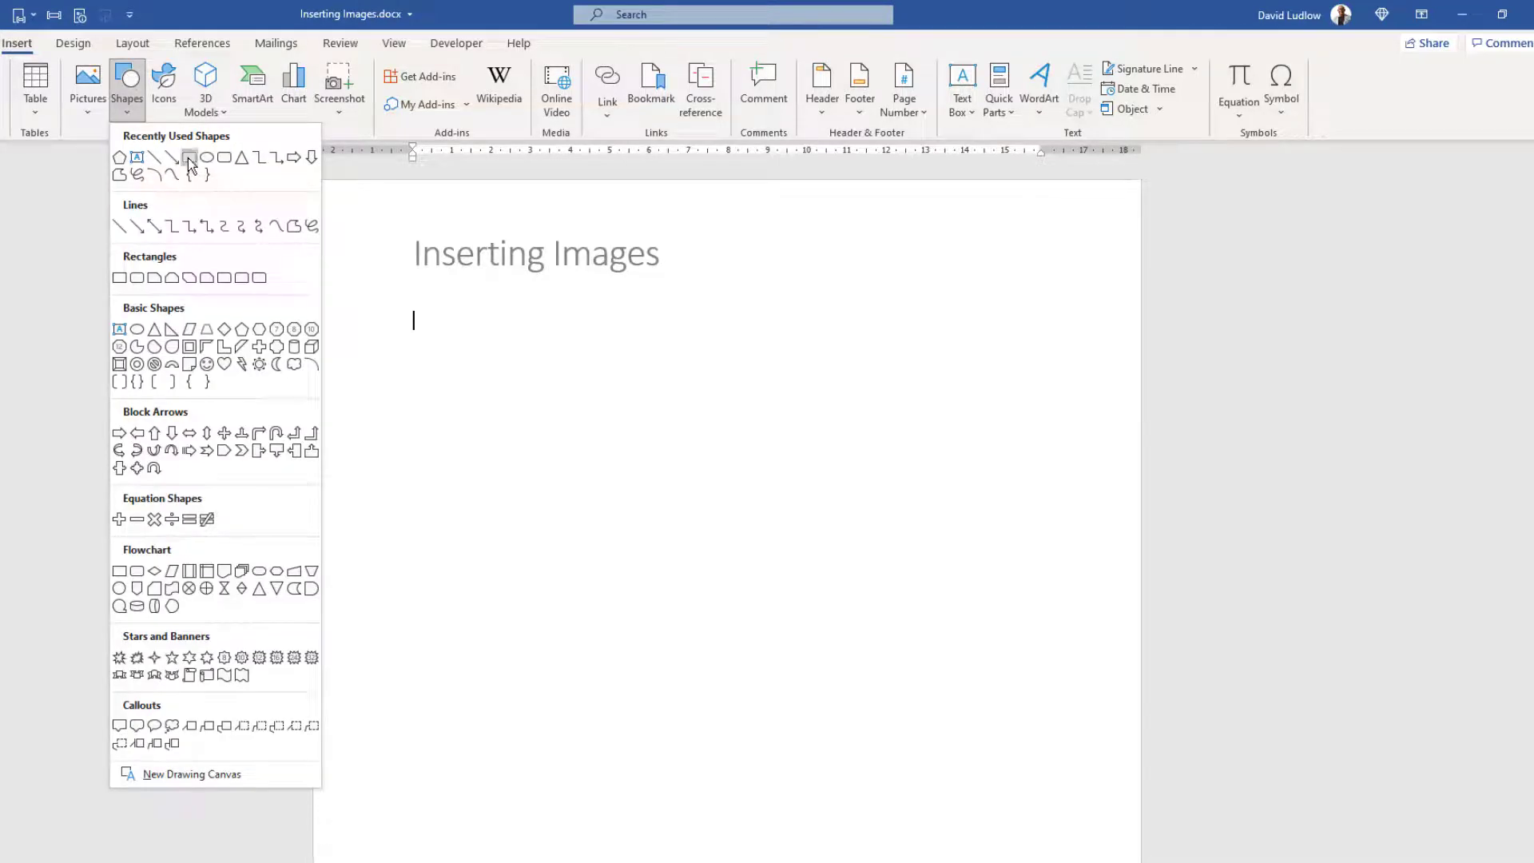
{"action": "left_click", "coordinate": [189, 159]}
{"action": "mouse_move", "coordinate": [472, 347]}
{"action": "left_mouse_down"}
{"action": "mouse_move", "coordinate": [709, 407]}
{"action": "mouse_move", "coordinate": [985, 392]}
{"action": "left_mouse_up"}
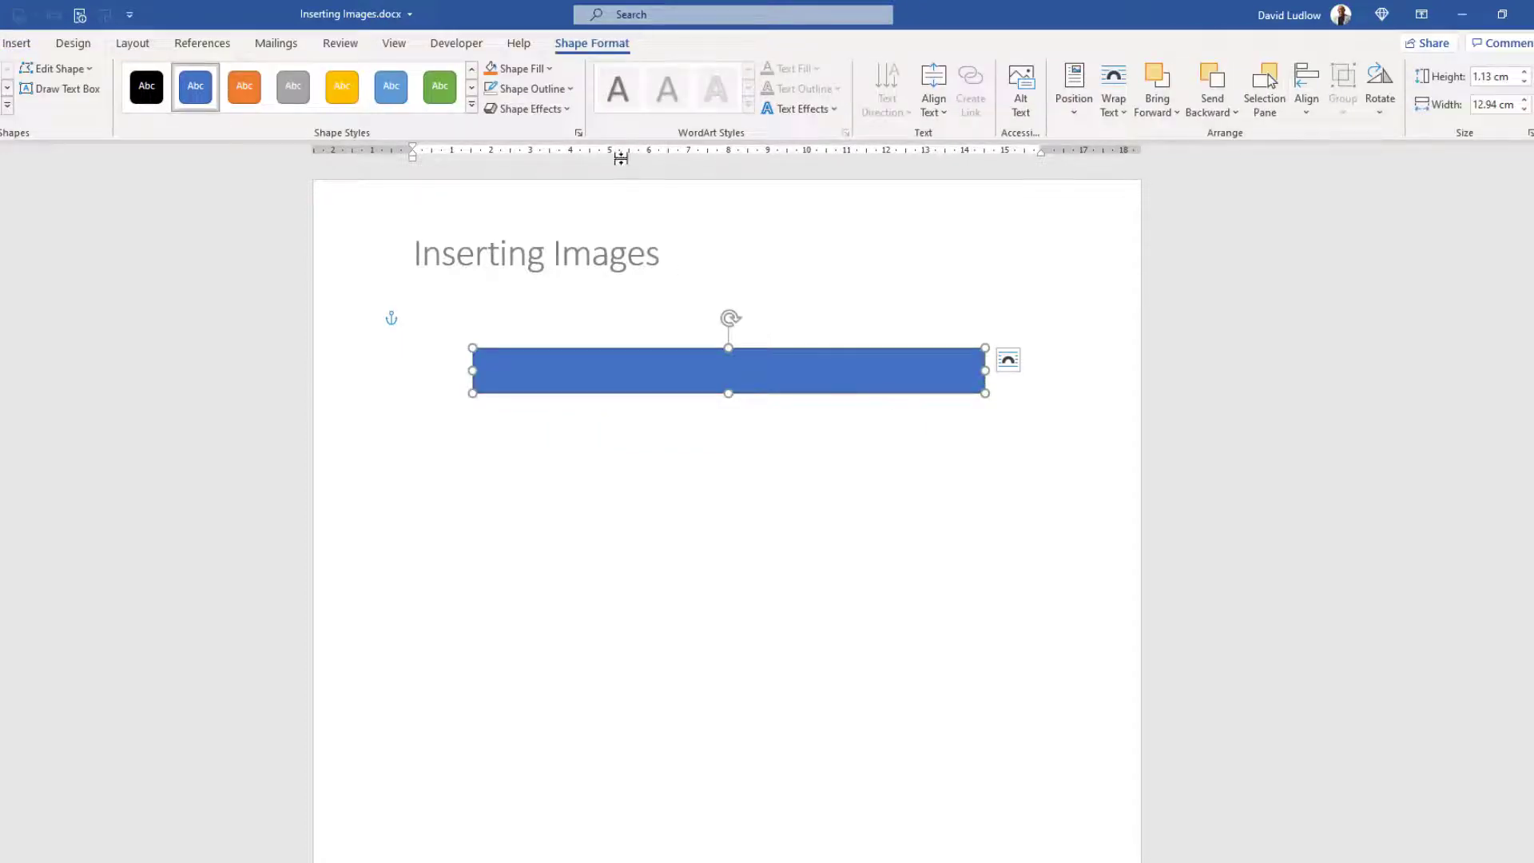
{"action": "left_click", "coordinate": [572, 89]}
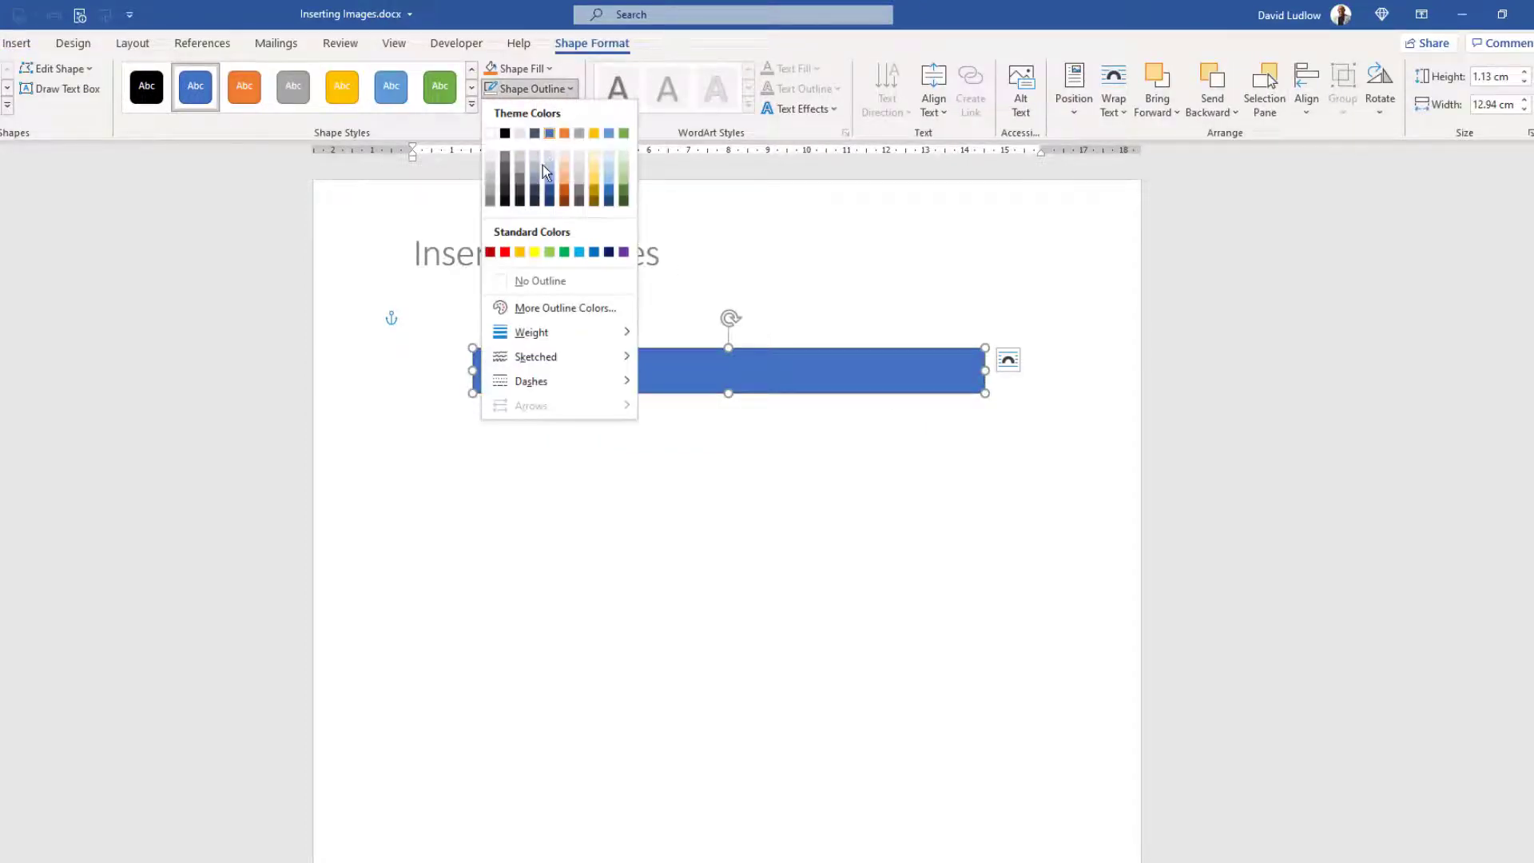
{"action": "left_click", "coordinate": [554, 281]}
Slant the bar diagonally and add three shorter parallel copies stacked beneath it.
{"action": "left_click_drag", "start_coordinate": [730, 314], "coordinate": [699, 437]}
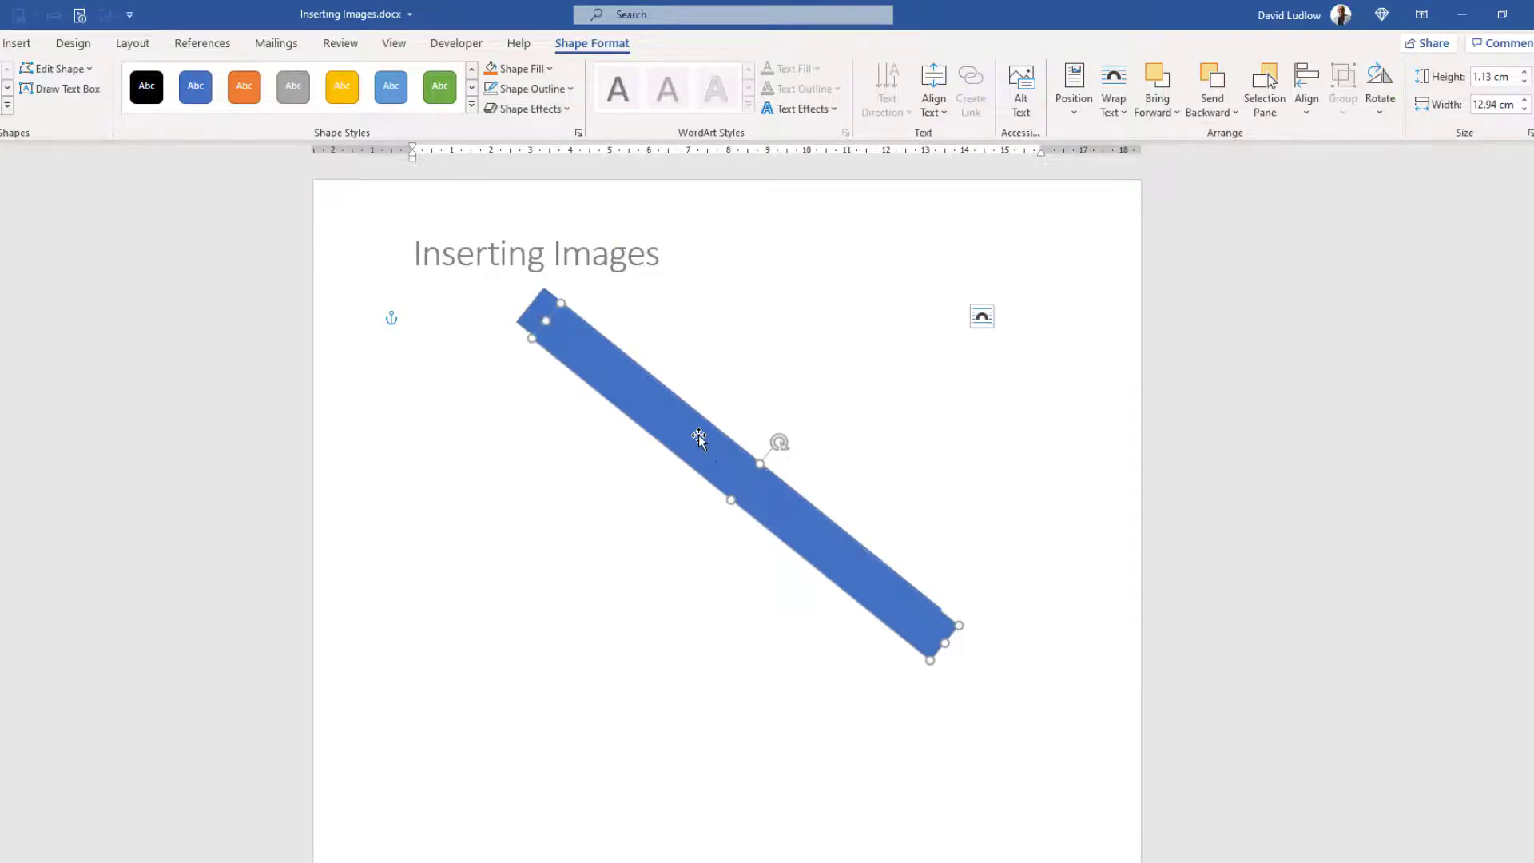
{"action": "left_click_drag", "start_coordinate": [699, 435], "coordinate": [662, 473], "text": "ctrl"}
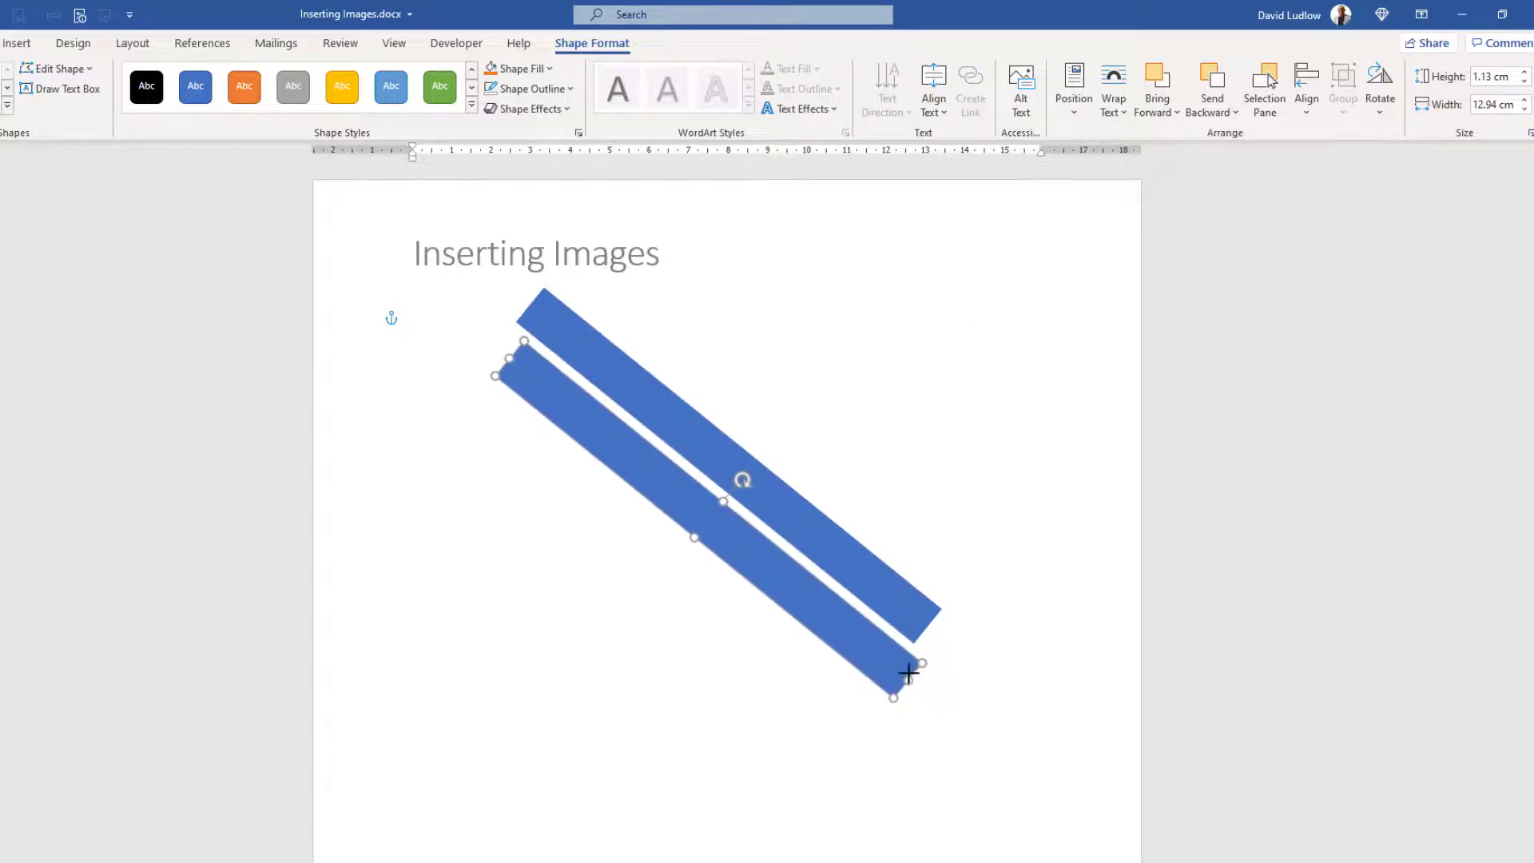
{"action": "left_click_drag", "start_coordinate": [908, 673], "coordinate": [860, 629]}
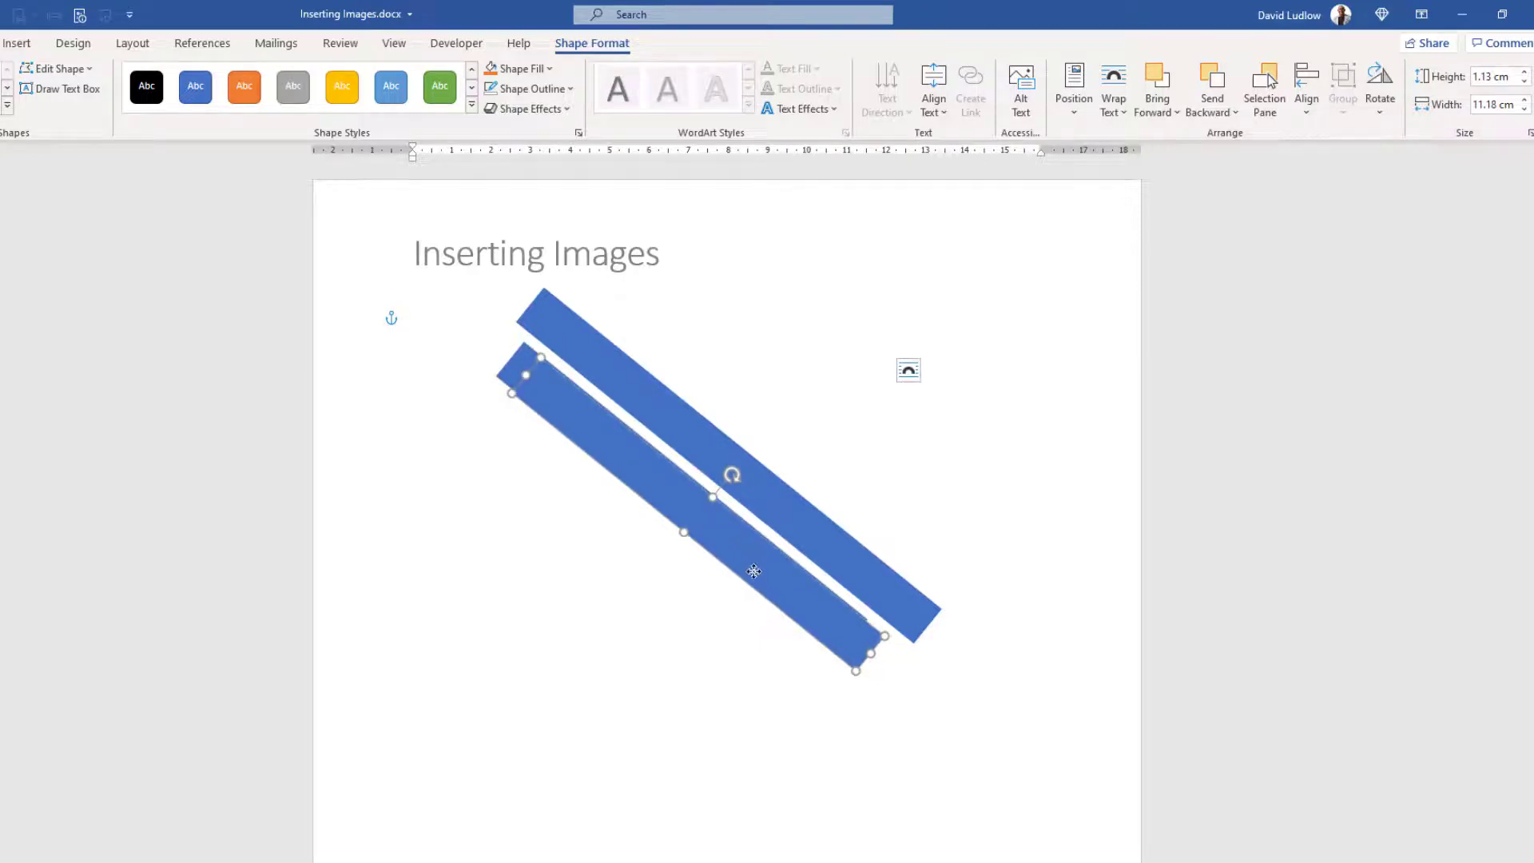
{"action": "left_click_drag", "start_coordinate": [746, 552], "coordinate": [726, 610]}
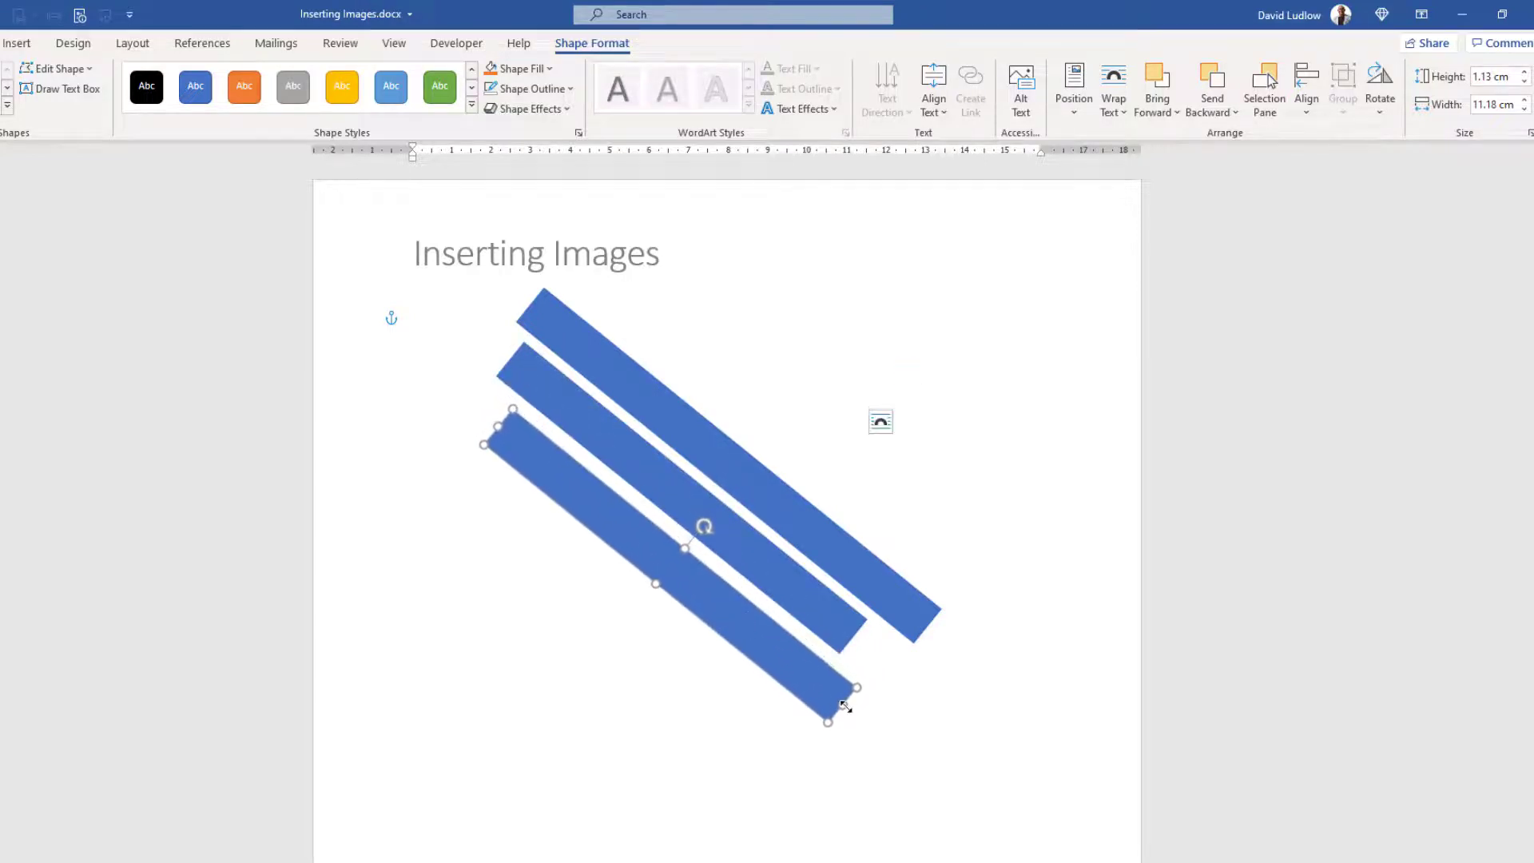
{"action": "left_click_drag", "start_coordinate": [836, 696], "coordinate": [715, 689]}
{"action": "left_click_drag", "start_coordinate": [779, 733], "coordinate": [733, 692]}
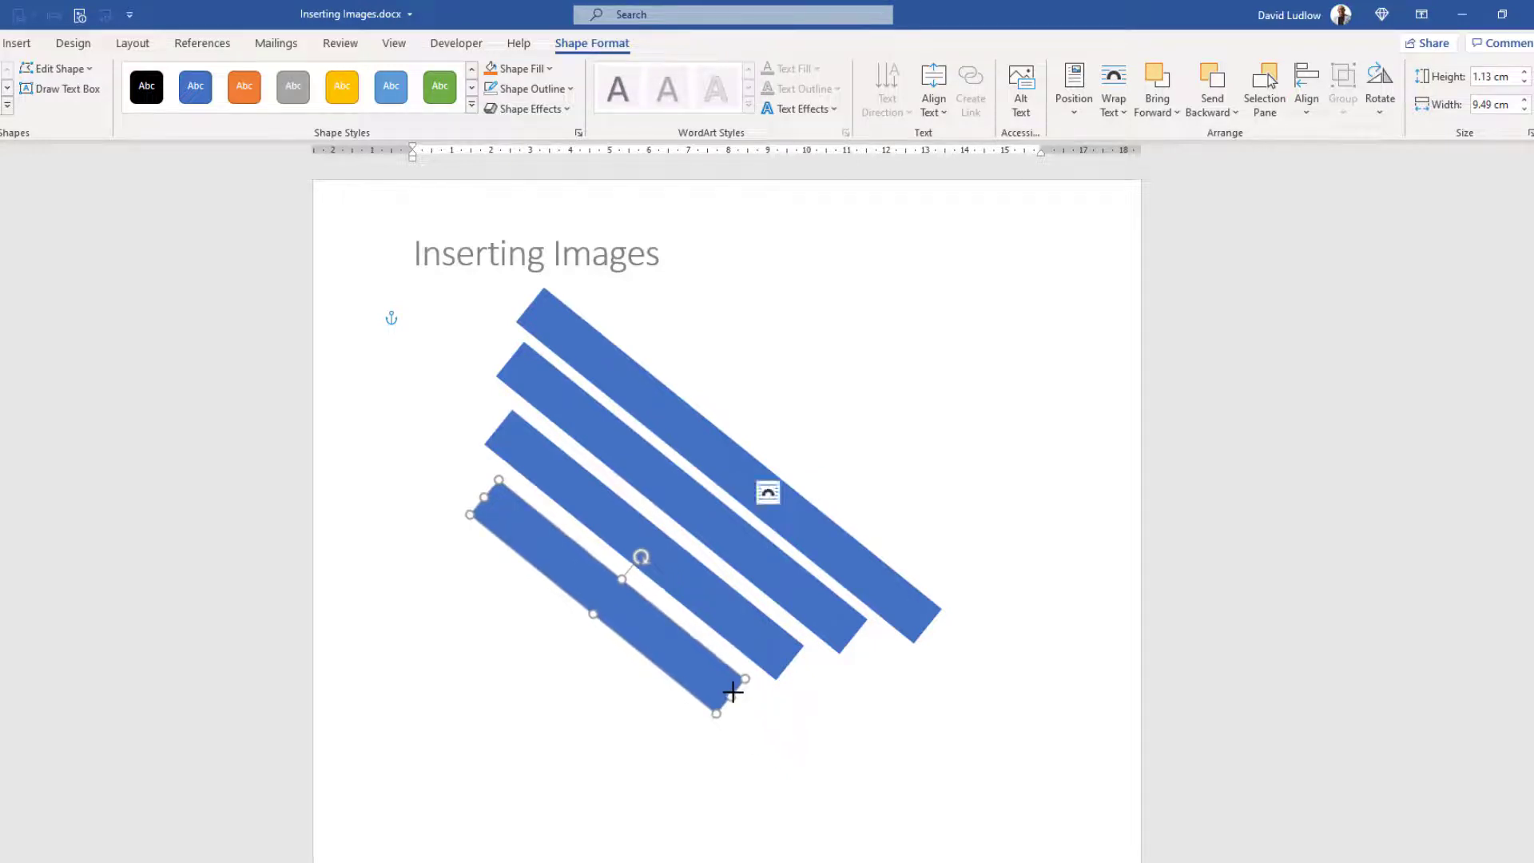
Group the four diagonal bars into one 4.45 × 13.54 cm shape.
{"action": "left_click", "coordinate": [721, 605], "text": "shift"}
{"action": "left_click", "coordinate": [760, 550], "text": "shift"}
{"action": "left_click", "coordinate": [799, 510], "text": "shift"}
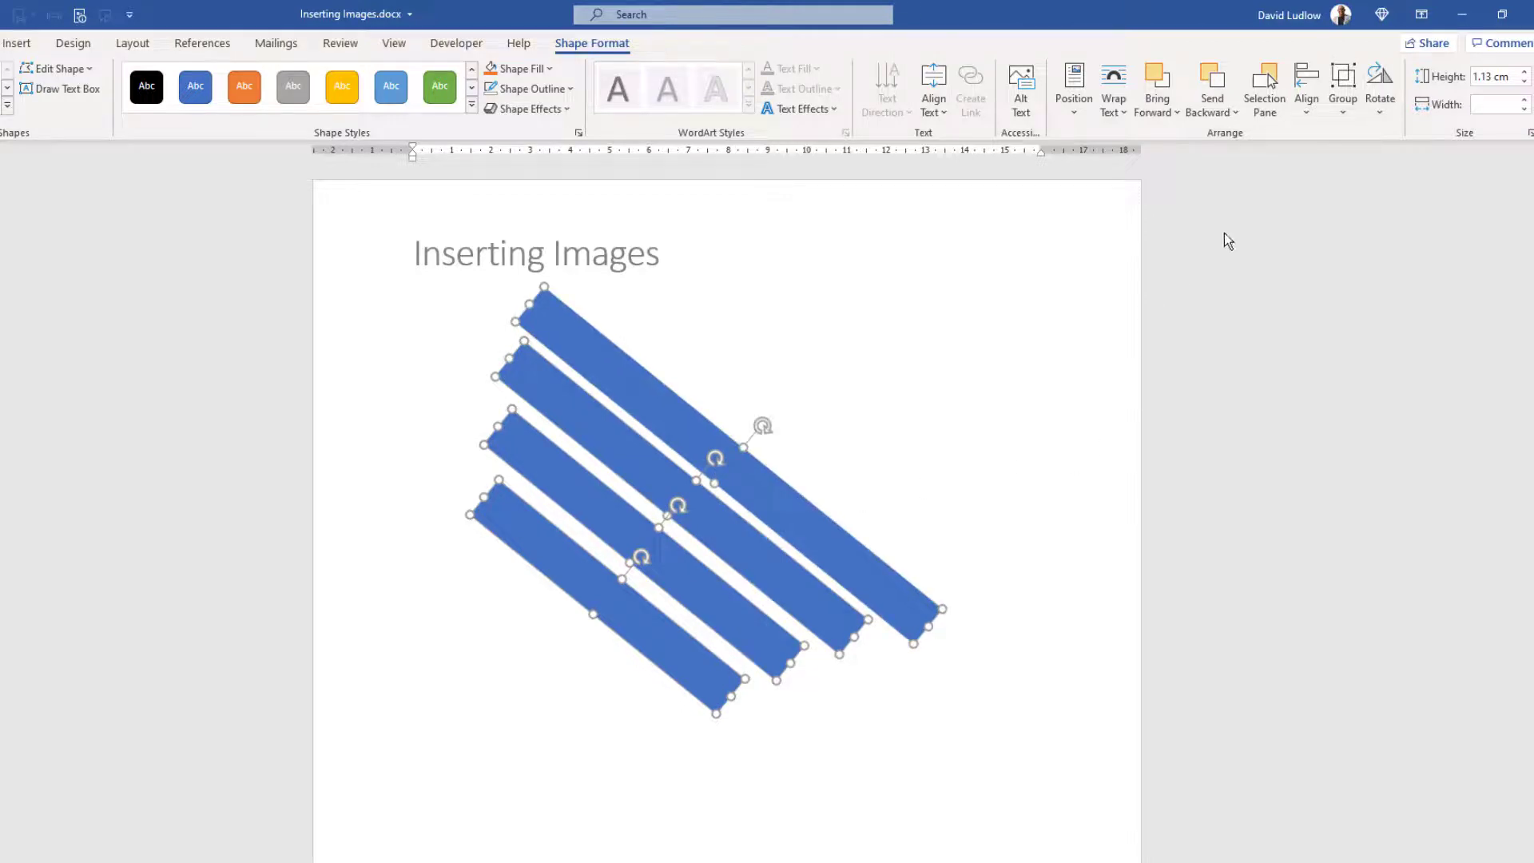
{"action": "left_click", "coordinate": [1339, 108]}
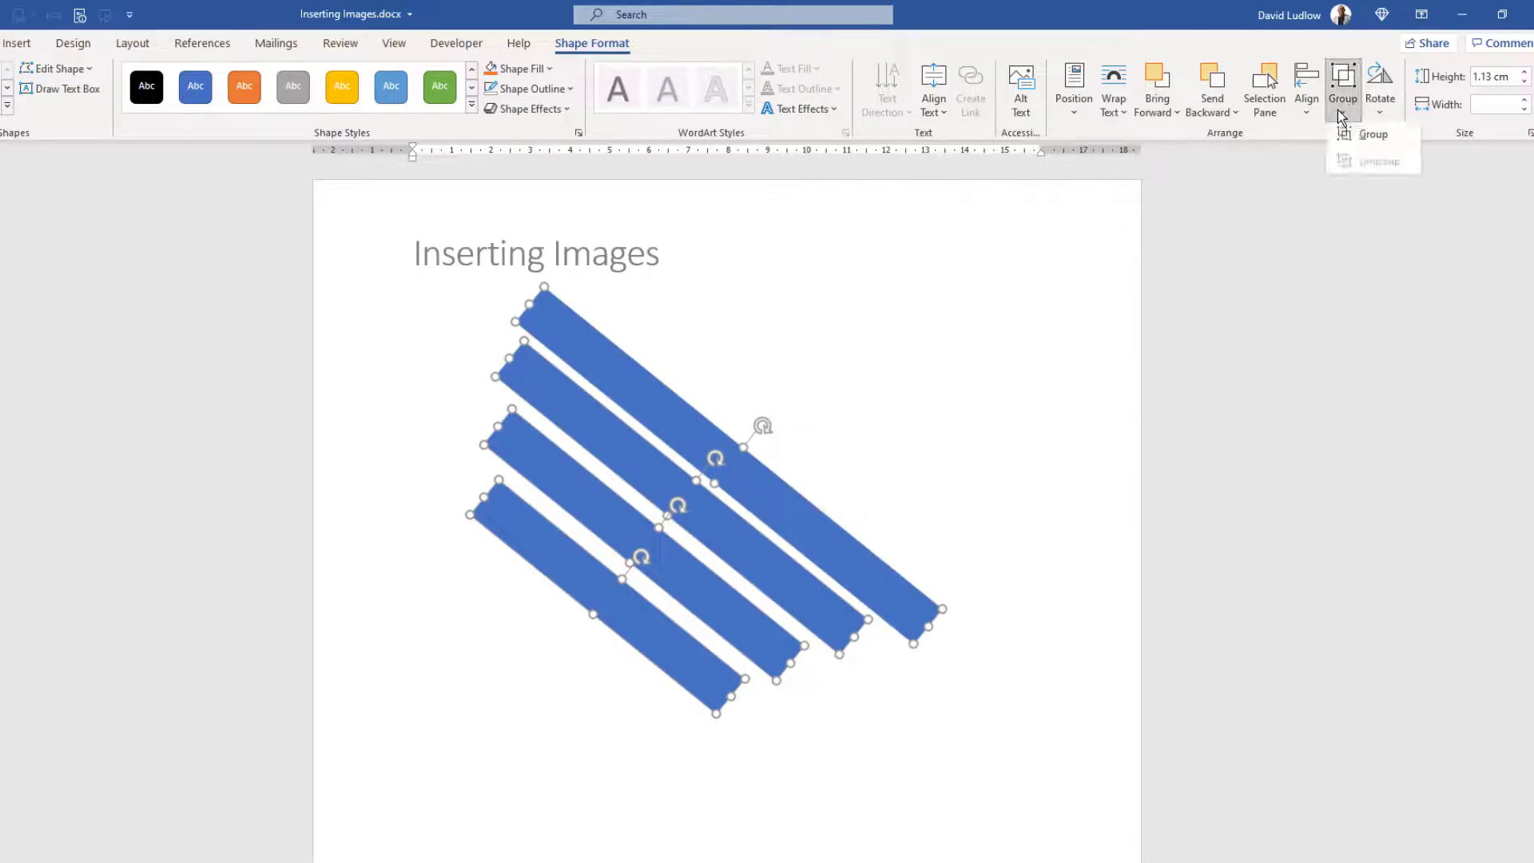
{"action": "left_click", "coordinate": [1362, 146]}
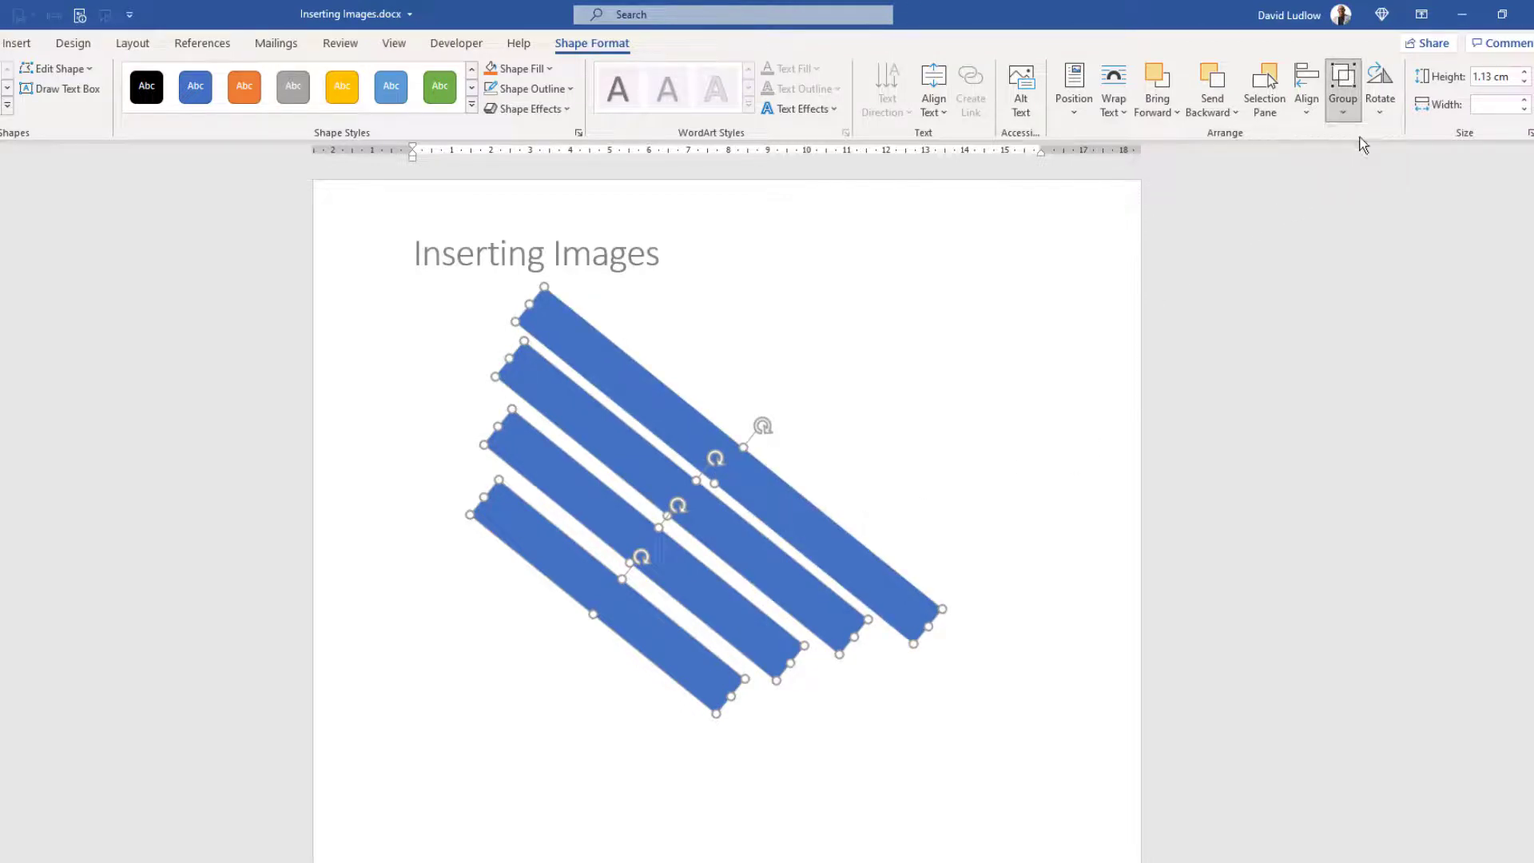
Fill the grouped bars with the stock photo of a woman in a red headscarf.
{"action": "left_click", "coordinate": [963, 741]}
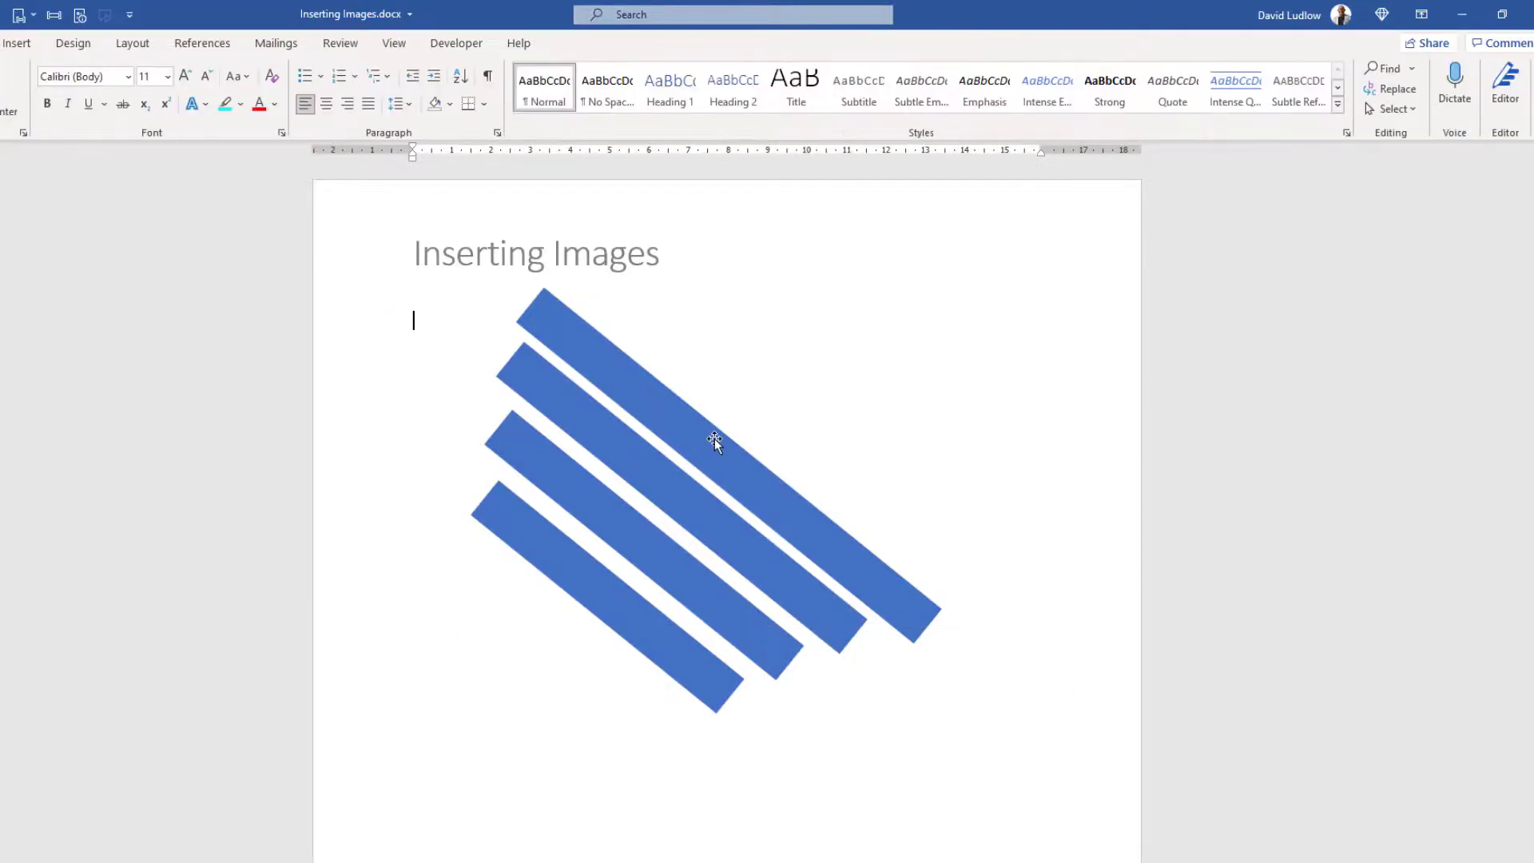
{"action": "left_click", "coordinate": [705, 435]}
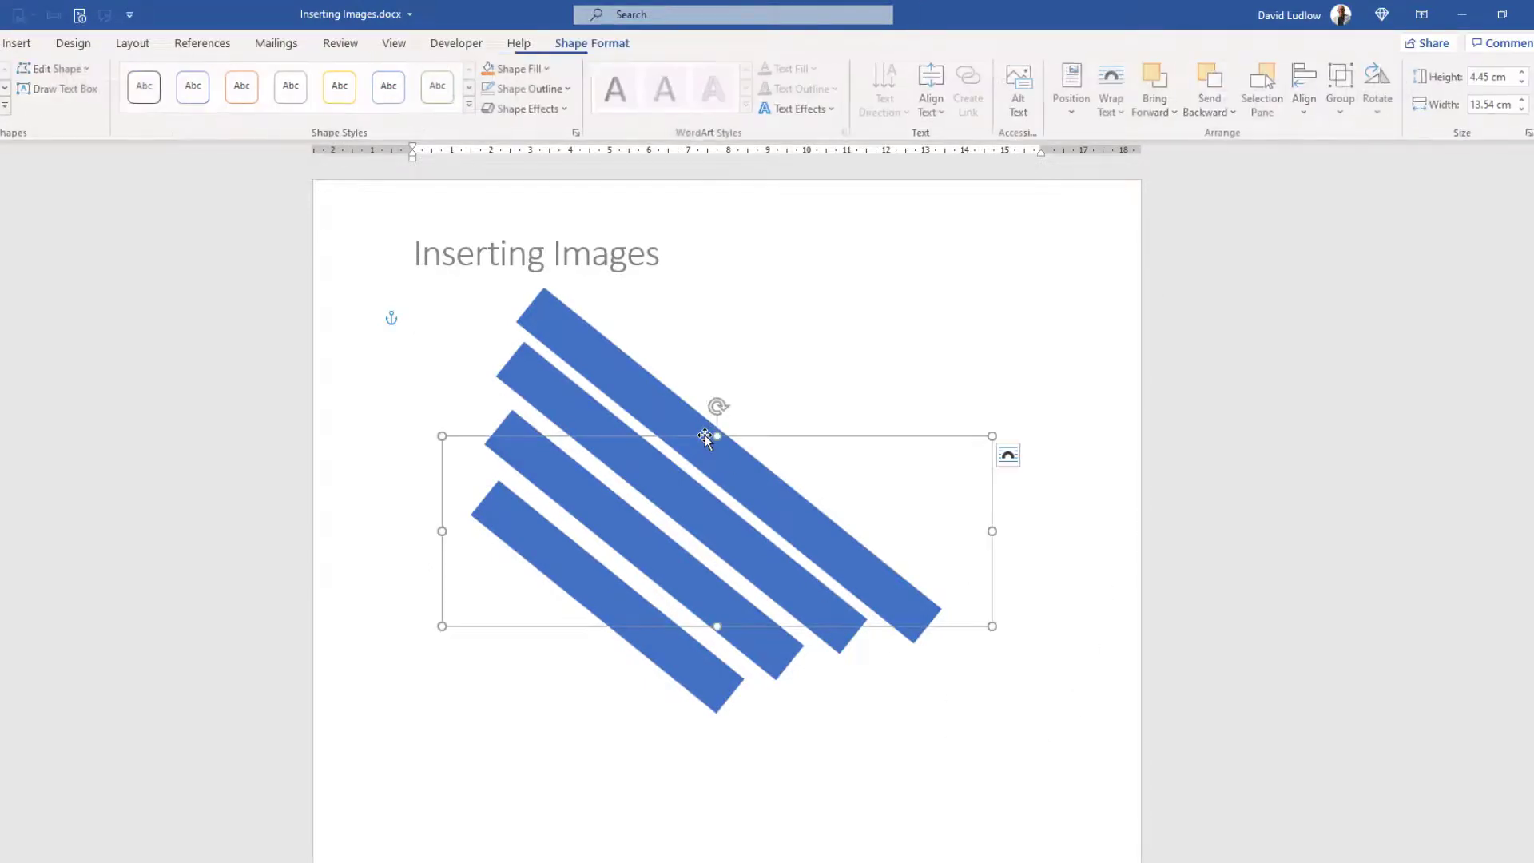
{"action": "left_click", "coordinate": [546, 70]}
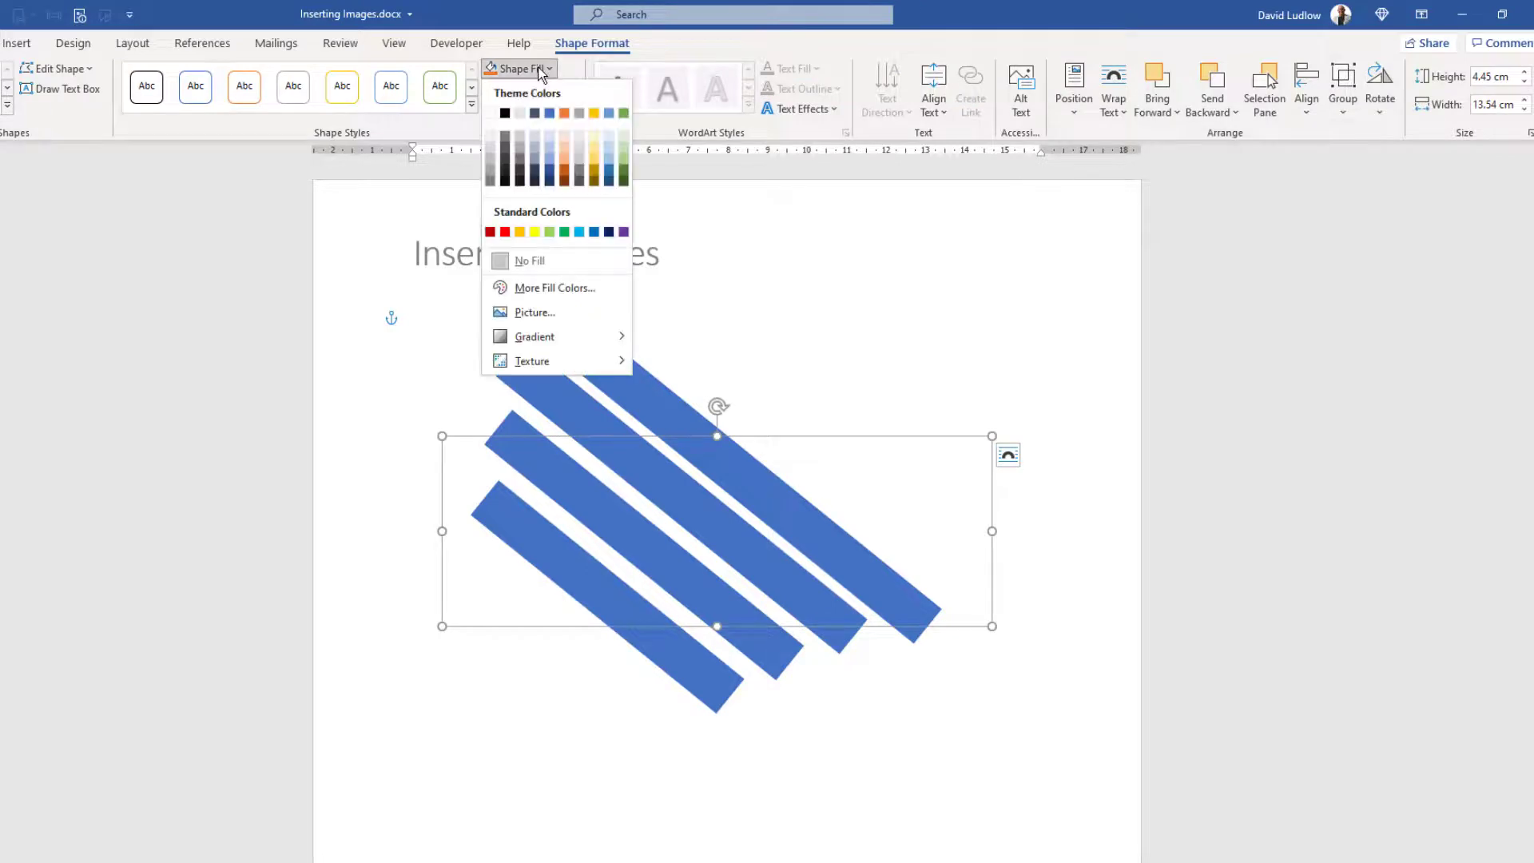
{"action": "left_click", "coordinate": [542, 314]}
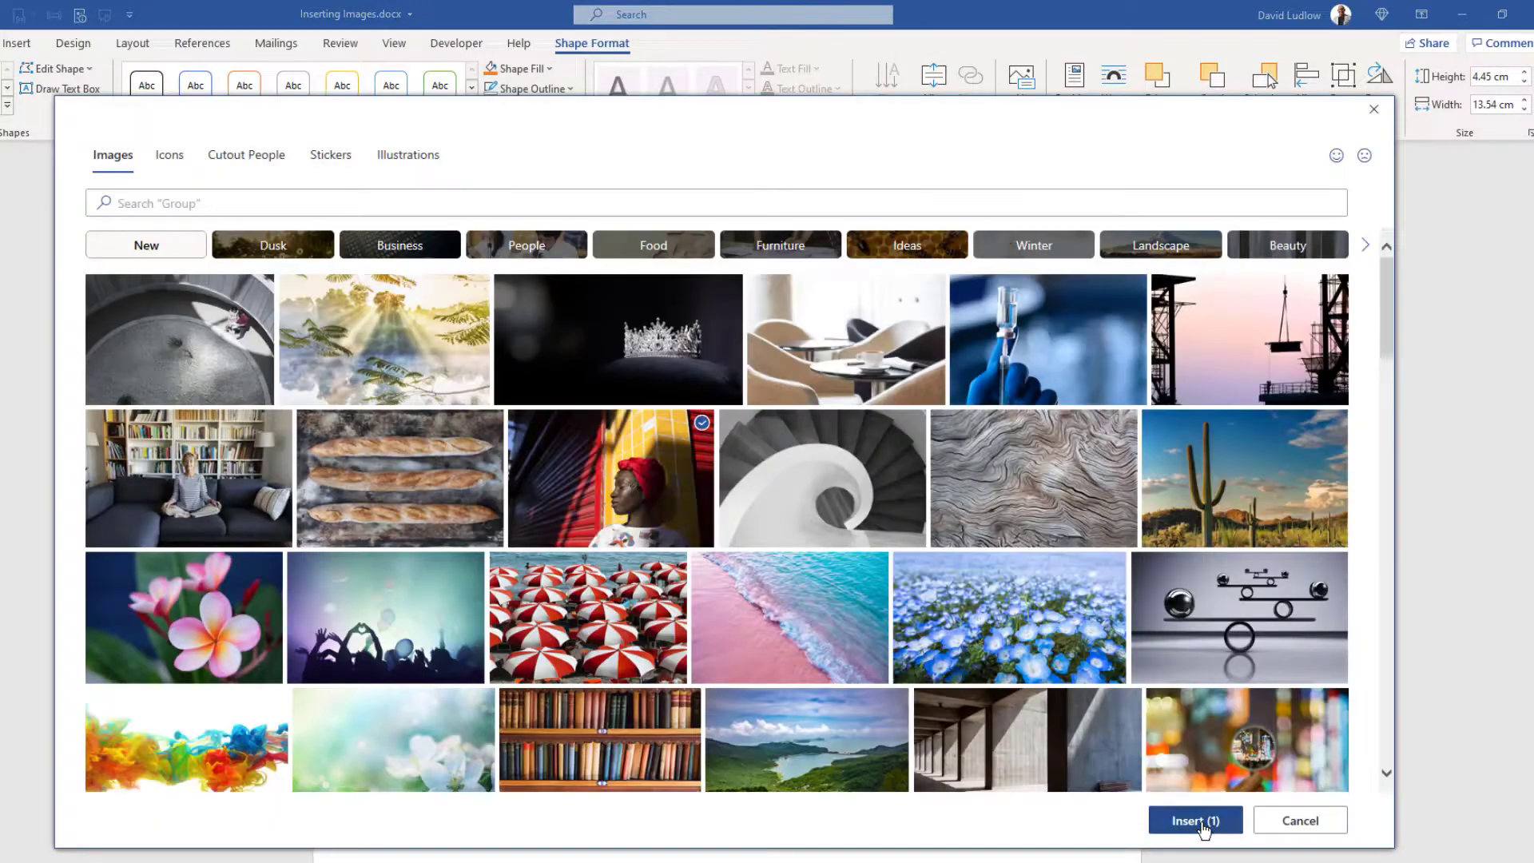
{"action": "left_click", "coordinate": [1195, 821]}
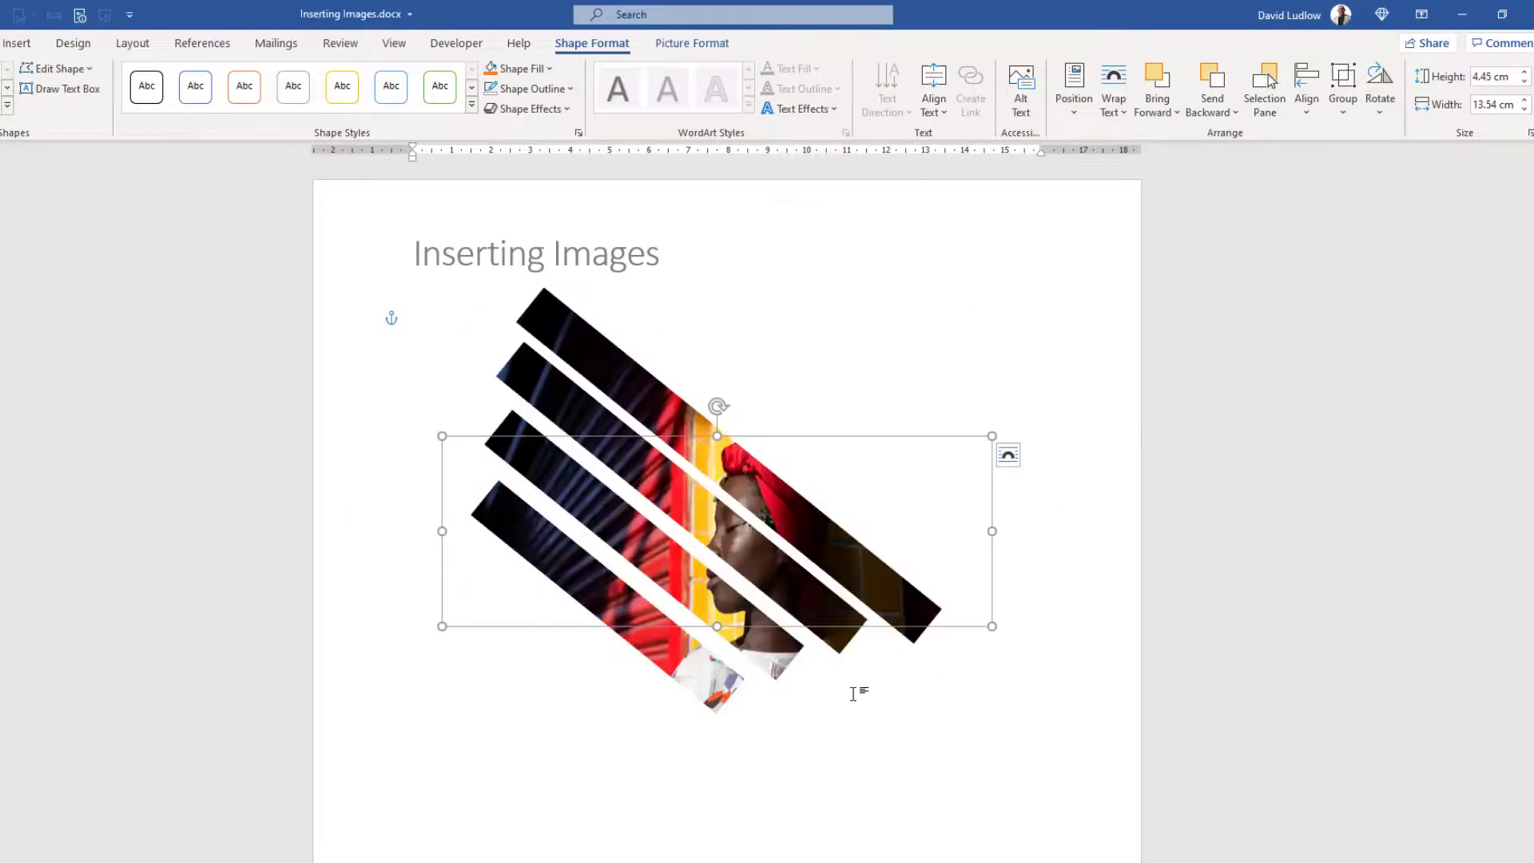
{"action": "left_click", "coordinate": [1018, 600]}
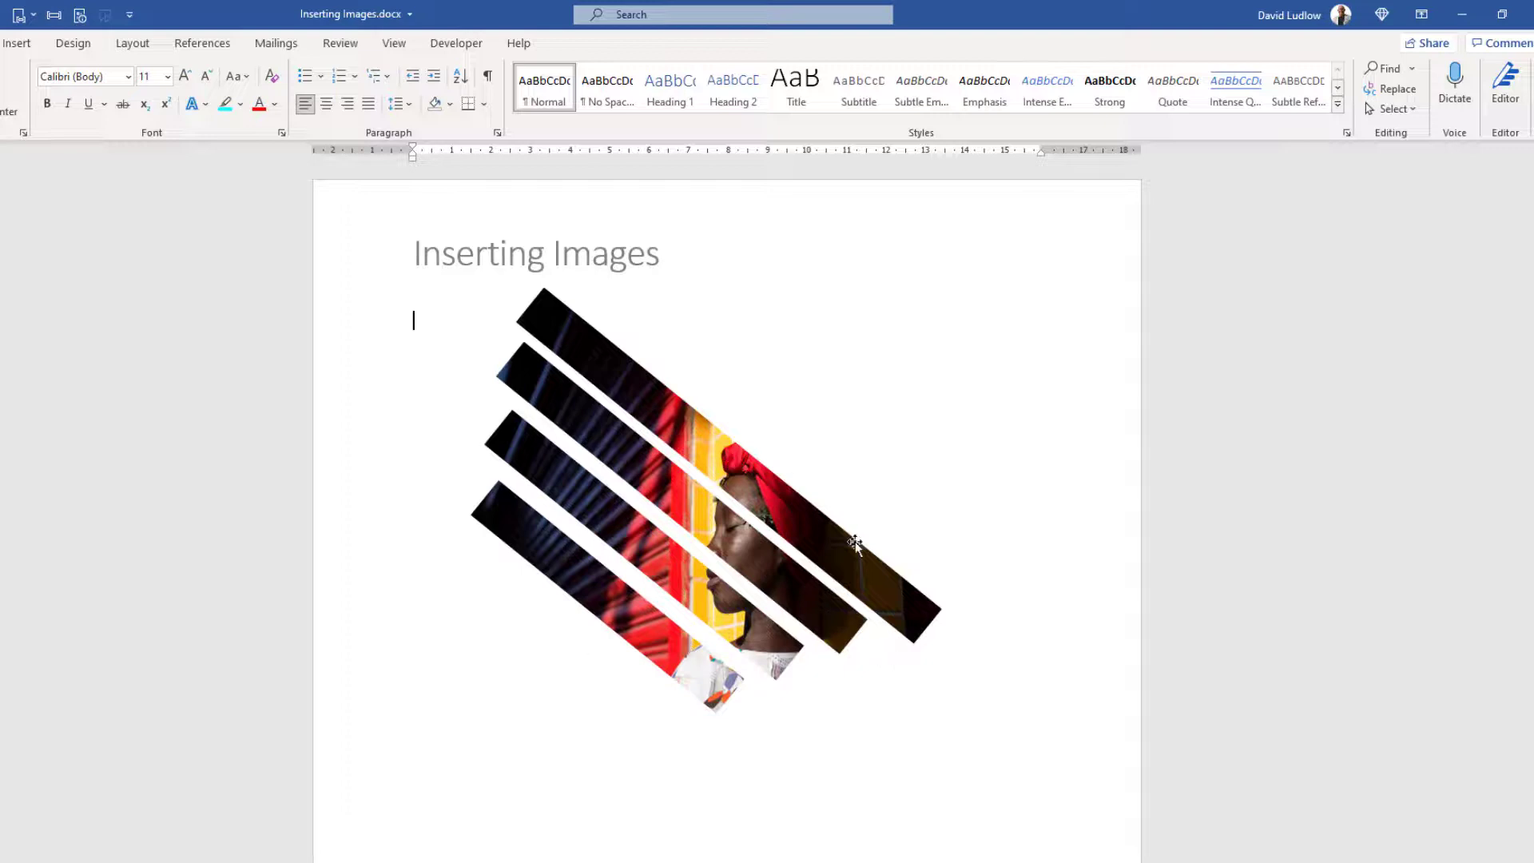
Shrink the photo-filled bars to 3.6 × 10.95 cm and add a perspective shadow.
{"action": "left_click", "coordinate": [812, 616]}
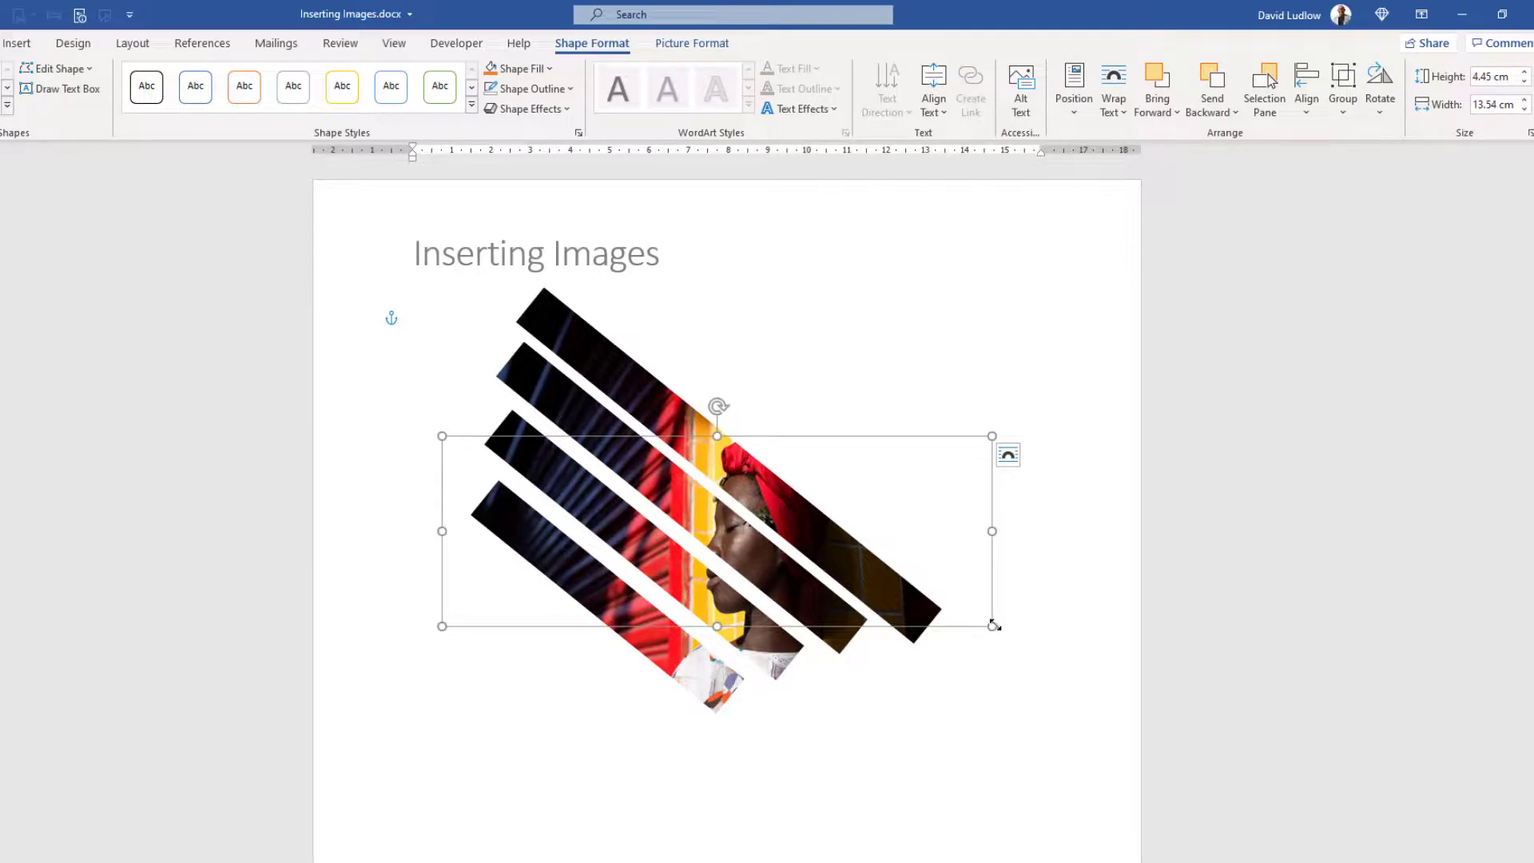
{"action": "left_click_drag", "start_coordinate": [993, 625], "coordinate": [883, 549]}
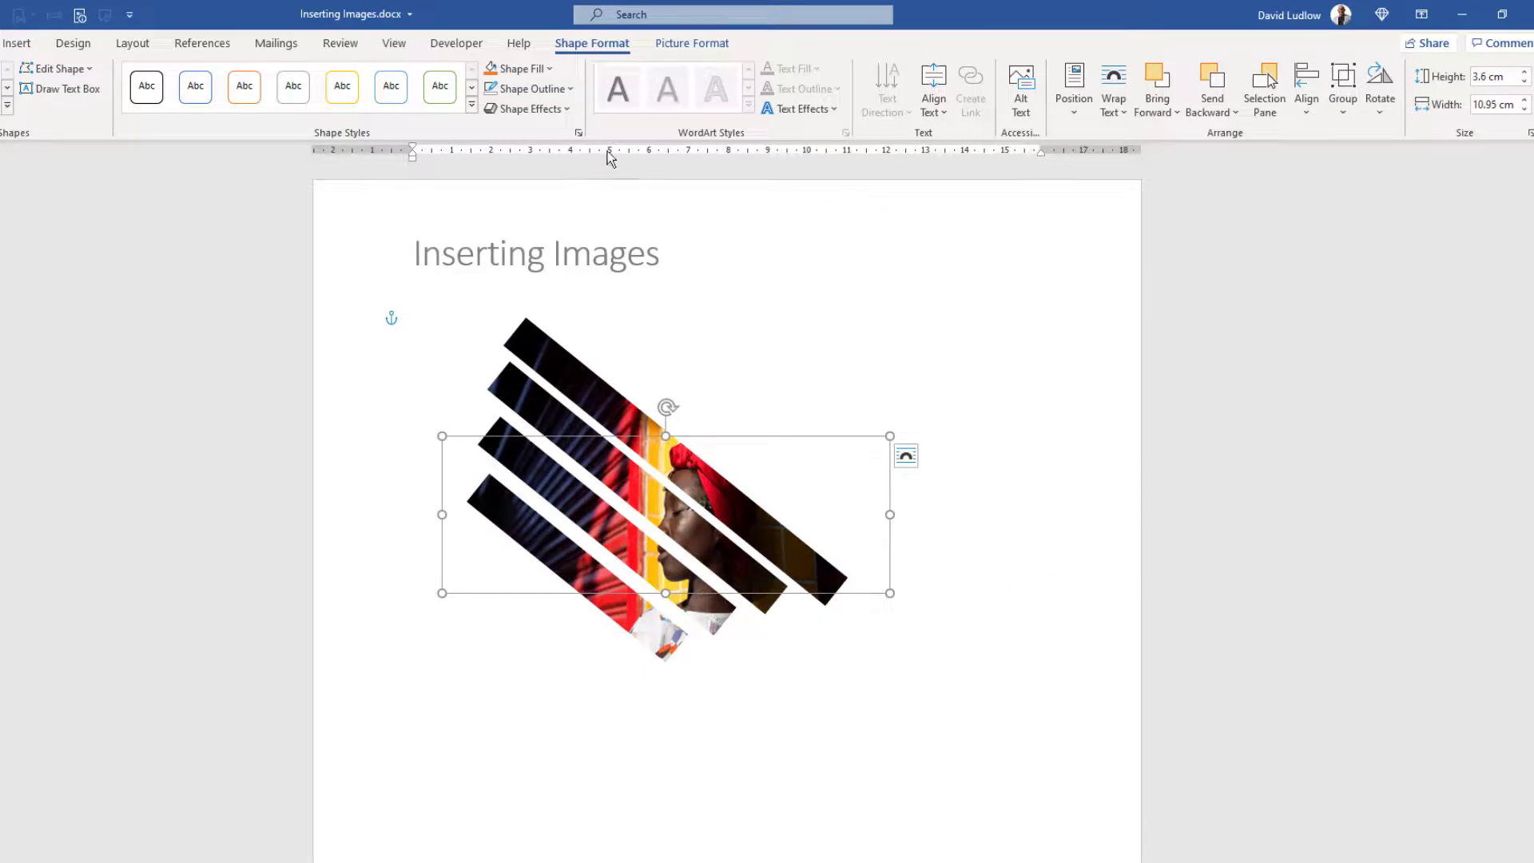
{"action": "left_click", "coordinate": [563, 108]}
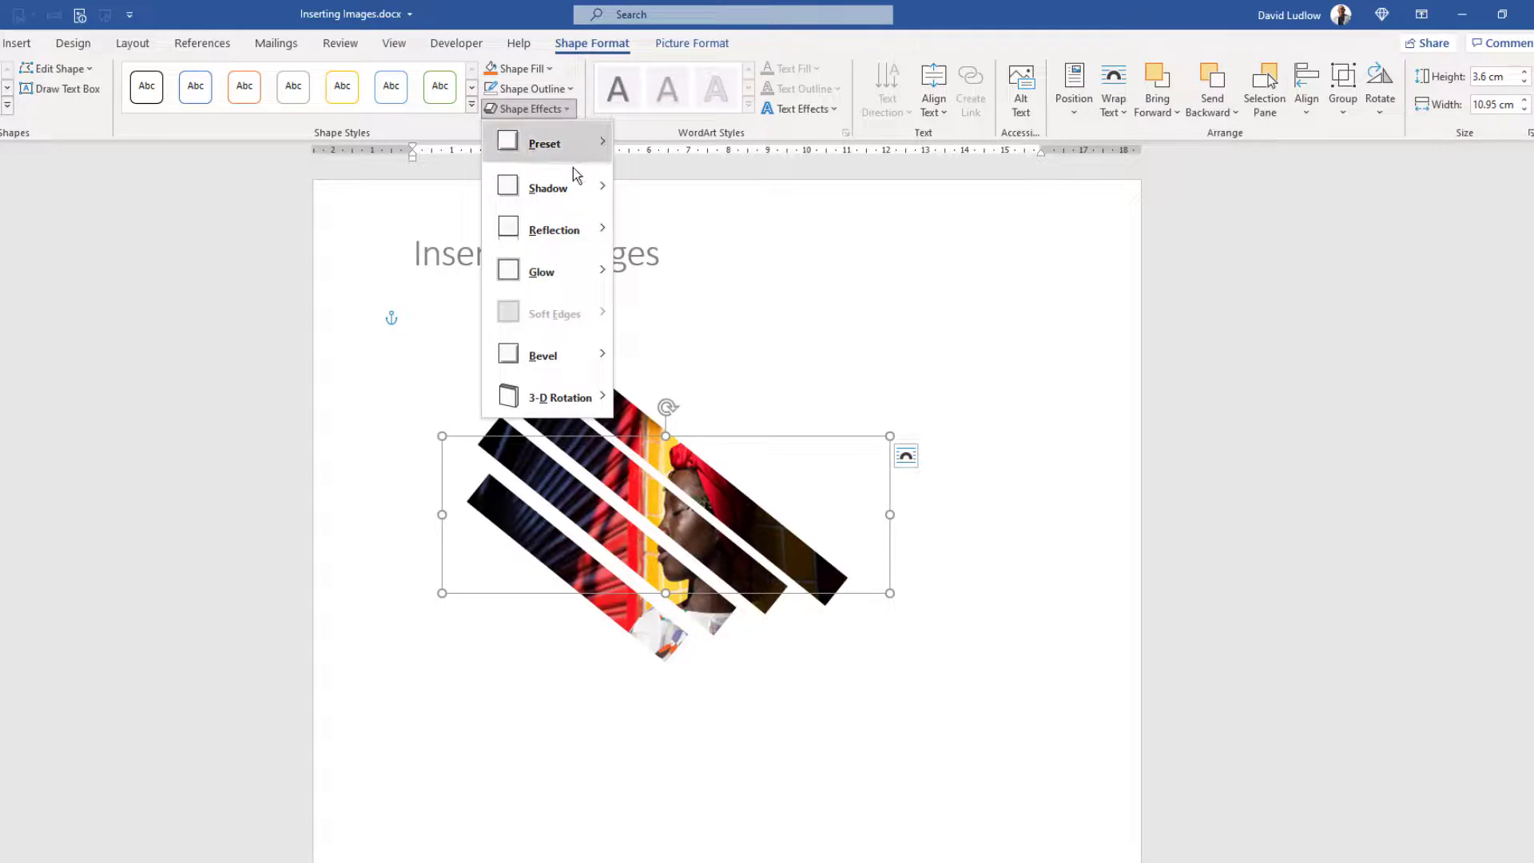
{"action": "mouse_move", "coordinate": [596, 190]}
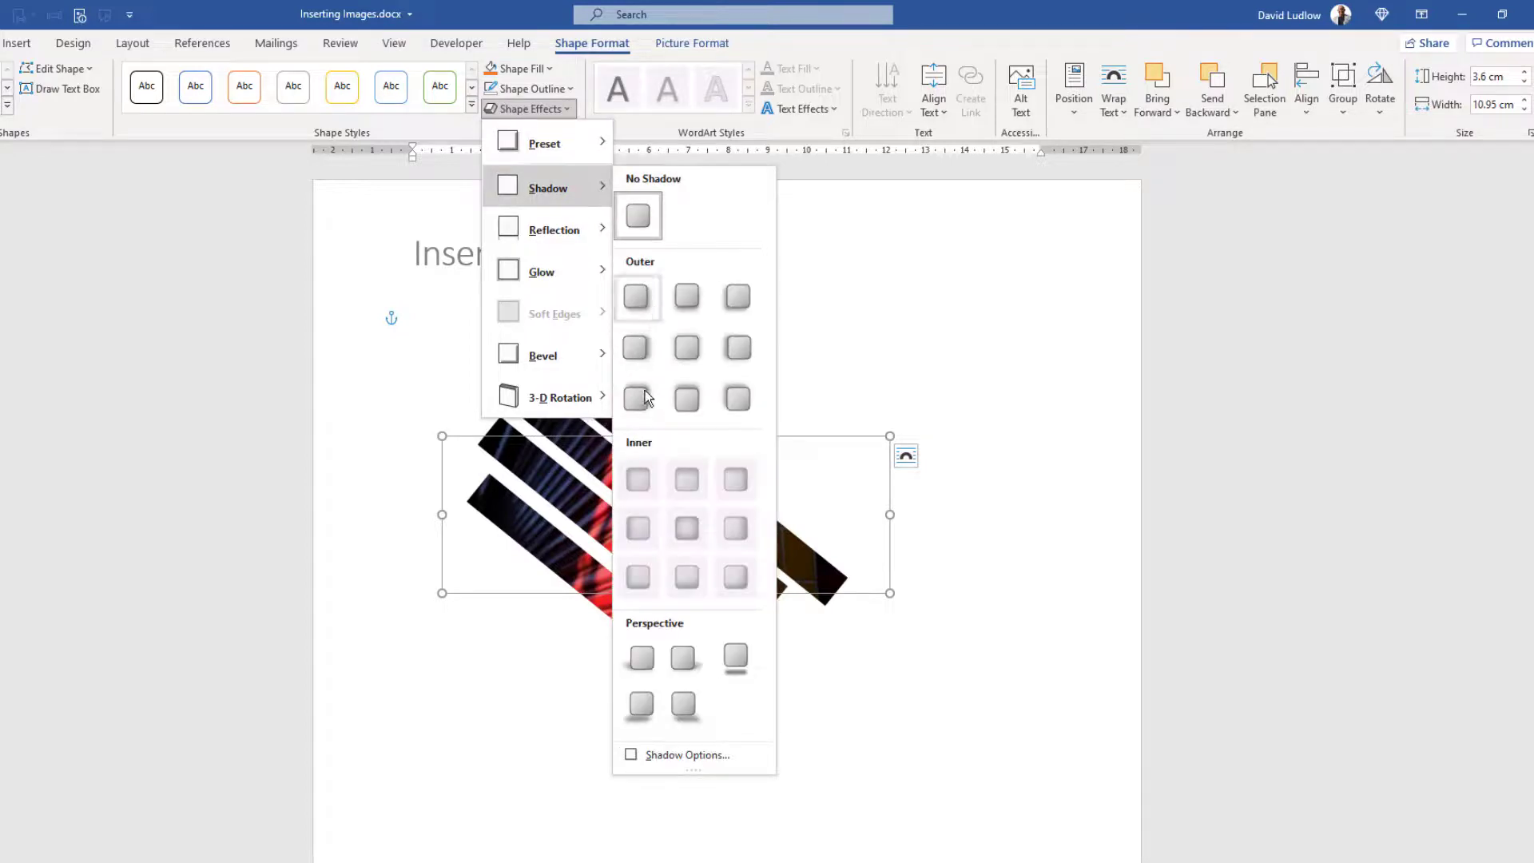
{"action": "left_click", "coordinate": [688, 655]}
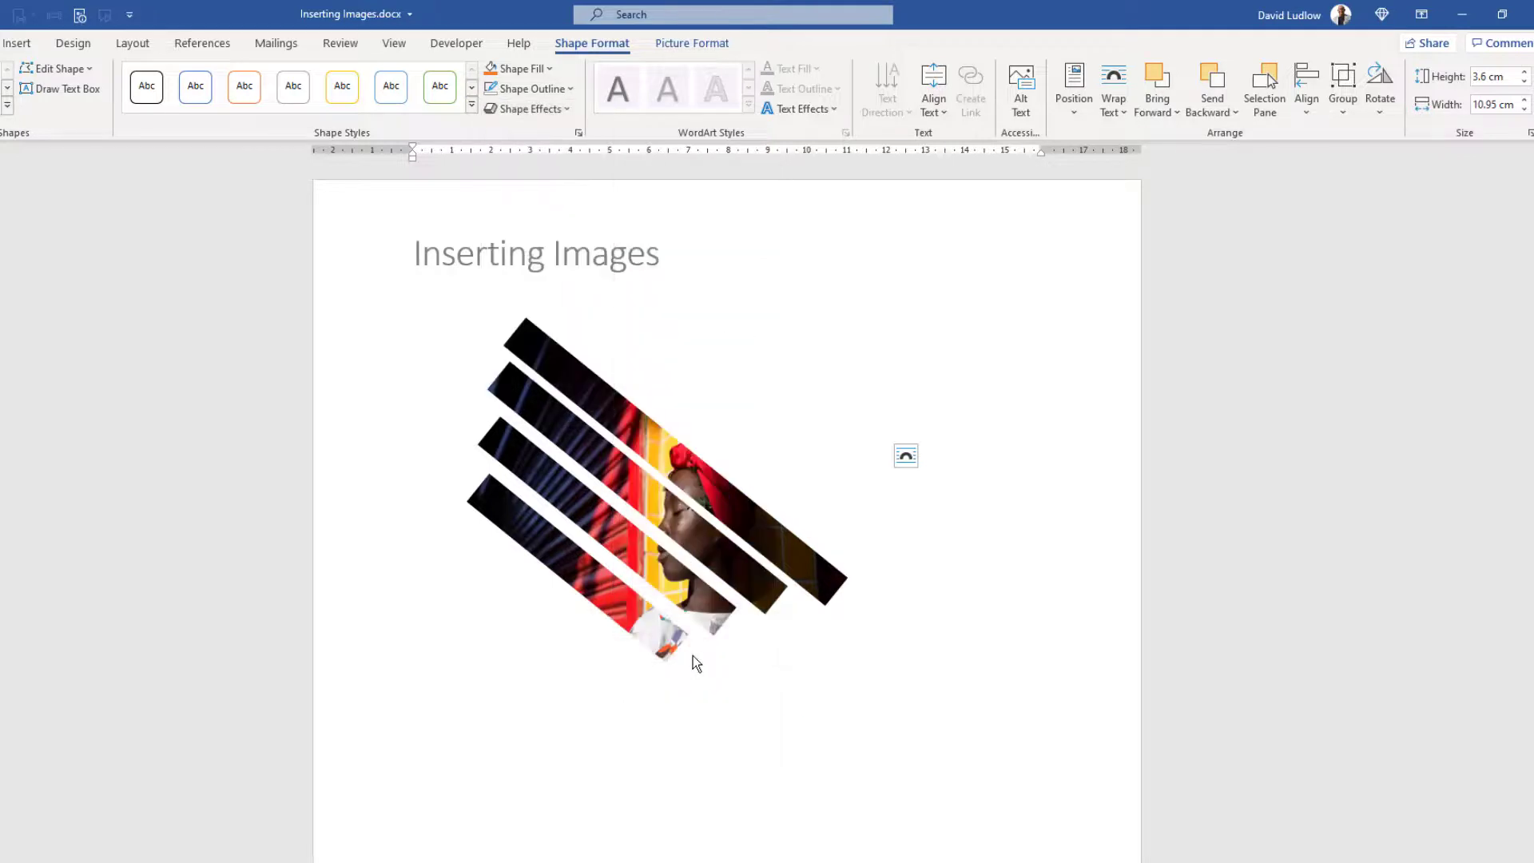
{"action": "left_click", "coordinate": [919, 724]}
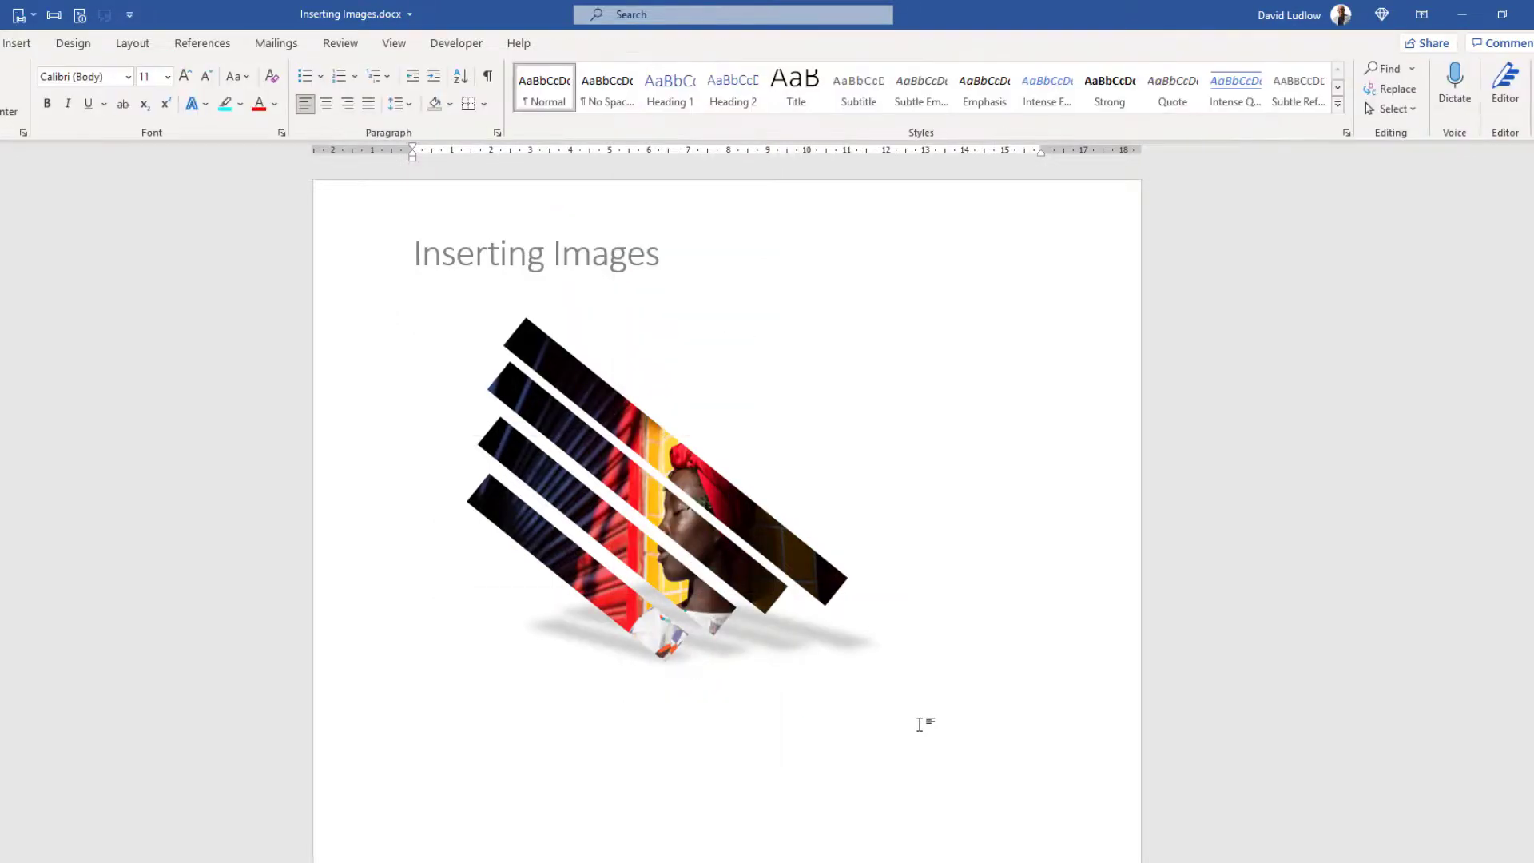